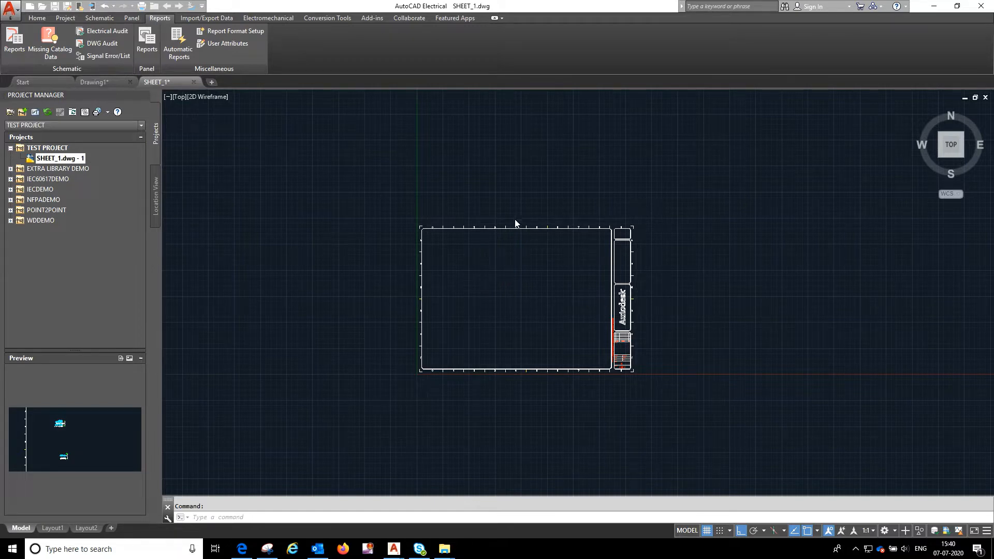
{"action": "left_click", "coordinate": [49, 150]}
{"action": "left_click", "coordinate": [46, 150]}
{"action": "left_click", "coordinate": [48, 150]}
{"action": "left_click", "coordinate": [49, 160]}
{"action": "left_click", "coordinate": [59, 164]}
Insert a Push Button NO Momentary schematic symbol near the upper-left corner of the drawing frame.
{"action": "scroll", "coordinate": [510, 294], "scroll_direction": "up", "scroll_amount": 2}
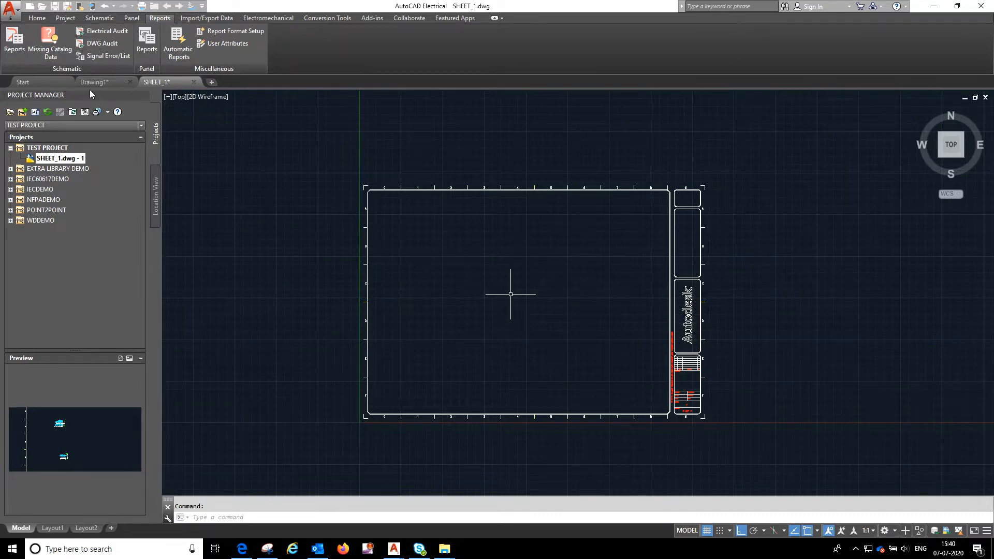
{"action": "left_click", "coordinate": [101, 18]}
{"action": "left_click", "coordinate": [95, 19]}
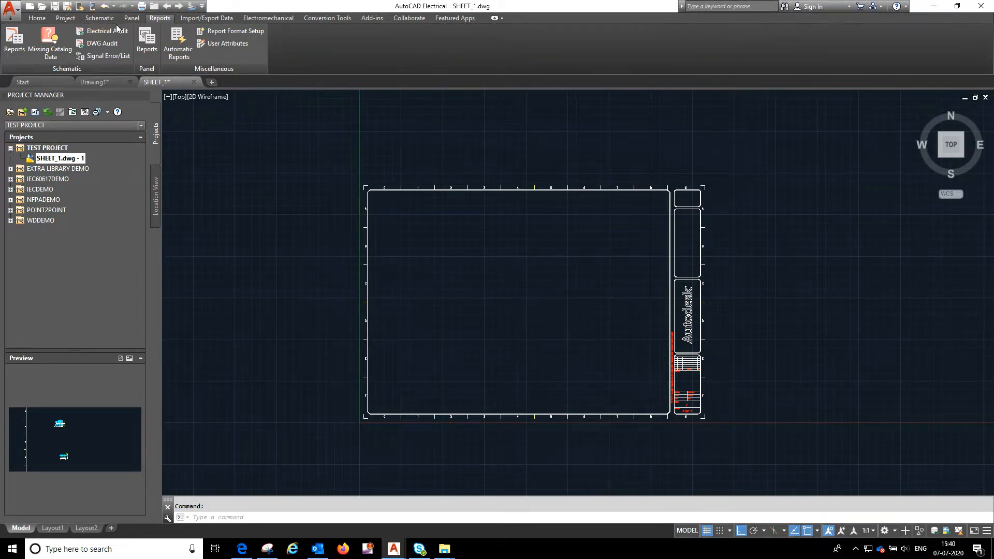
{"action": "left_click", "coordinate": [23, 56]}
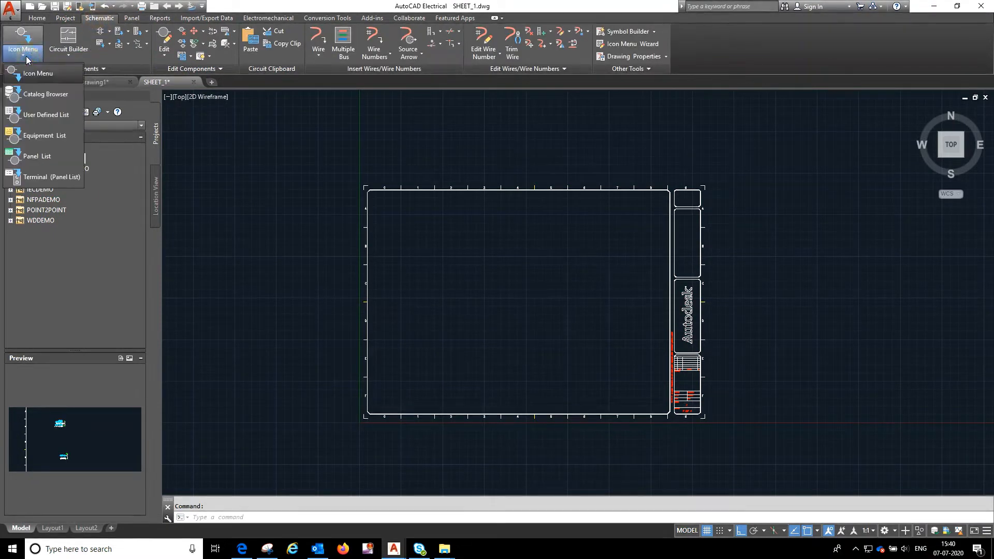
{"action": "left_click", "coordinate": [30, 76]}
{"action": "left_click", "coordinate": [685, 254]}
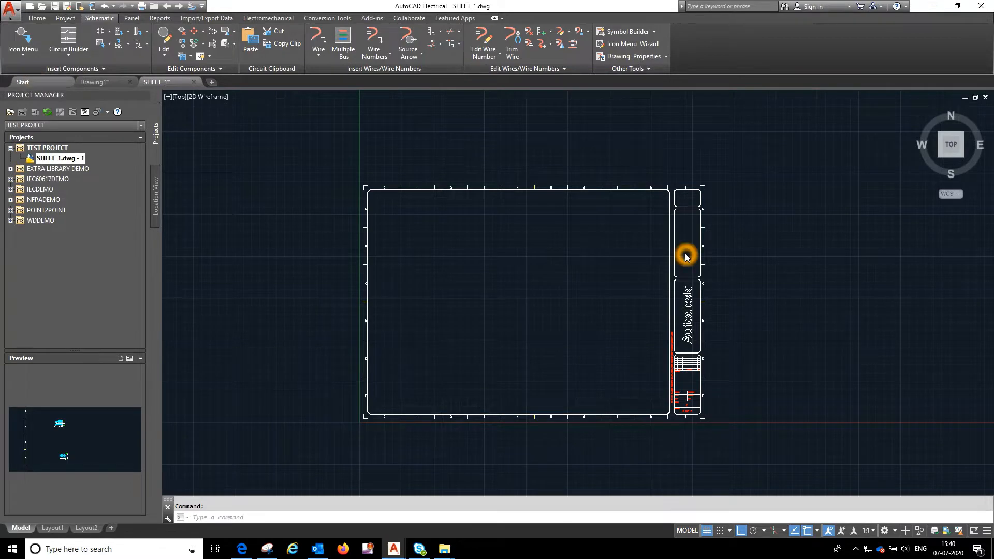
{"action": "left_click", "coordinate": [807, 252]}
{"action": "left_click", "coordinate": [591, 248]}
{"action": "left_click", "coordinate": [703, 242]}
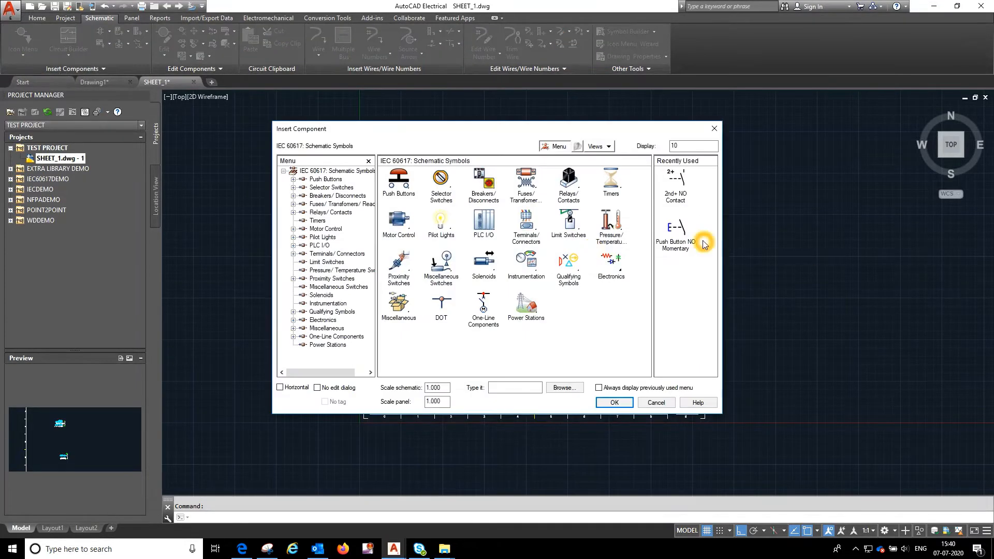
{"action": "left_click", "coordinate": [396, 186]}
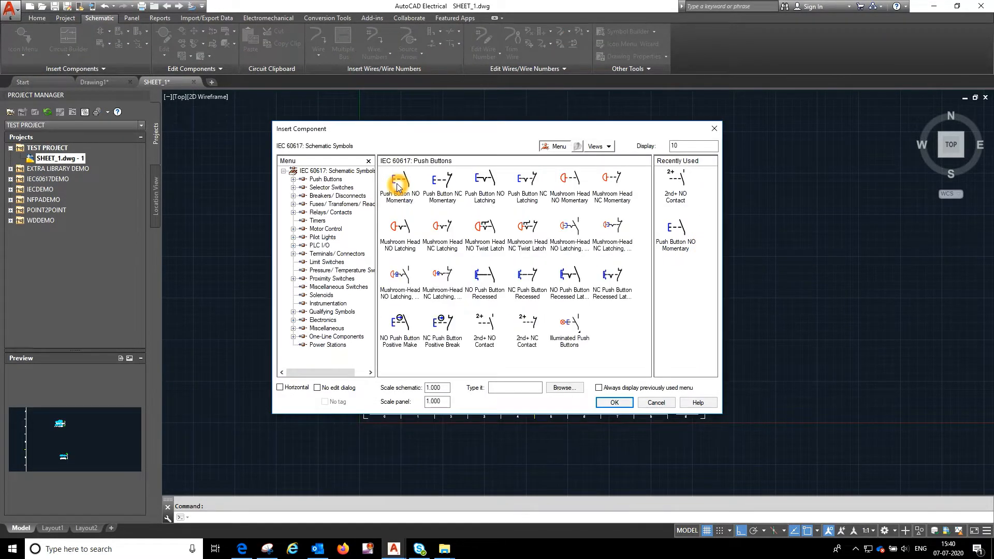
{"action": "left_click", "coordinate": [399, 187]}
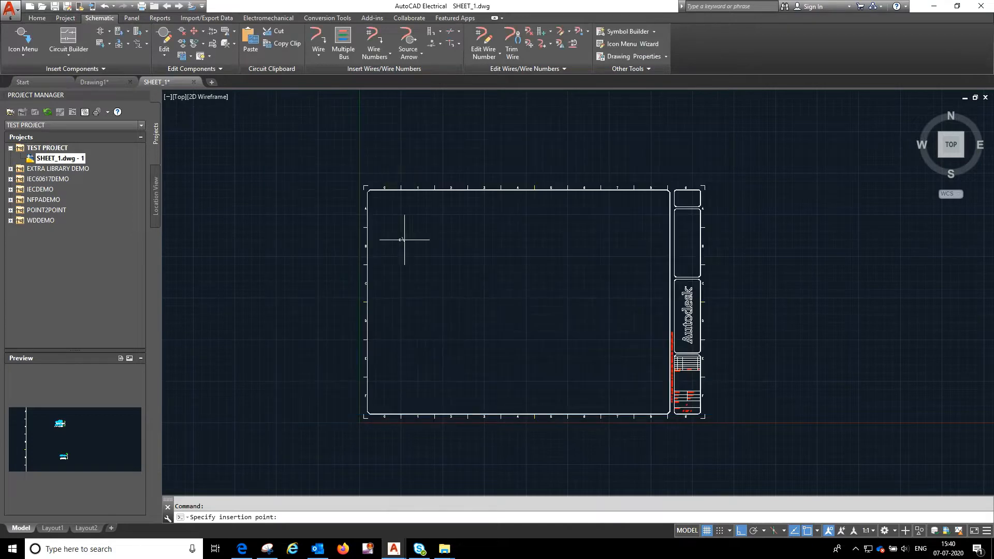
{"action": "left_click", "coordinate": [395, 225]}
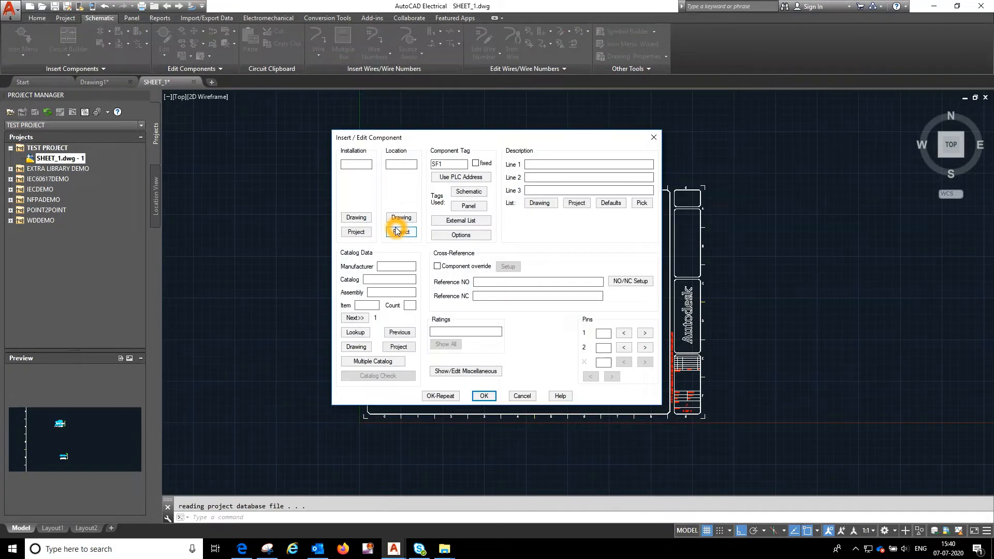
Give the push button the description START PB and the location +DOOR1.
{"action": "left_click", "coordinate": [542, 165]}
{"action": "left_click", "coordinate": [543, 165]}
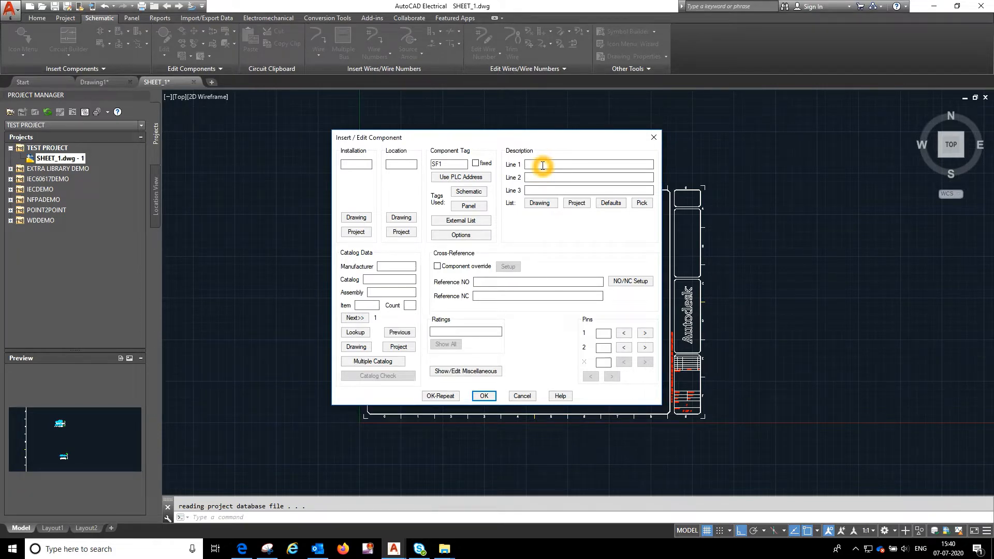
{"action": "type", "text": "SRAT"}
{"action": "key", "text": "BackSpace"}
{"action": "type", "text": "TART PB"}
{"action": "left_click", "coordinate": [403, 164]}
{"action": "type", "text": "+DOOR1"}
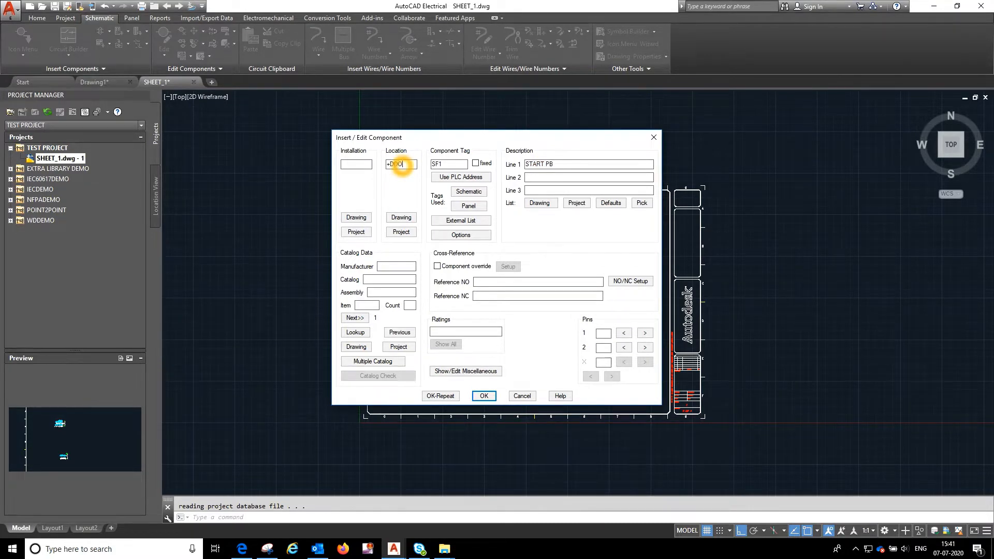
Assign the next available item number to the push button and set its pins to 1 and 2.
{"action": "left_click", "coordinate": [362, 318]}
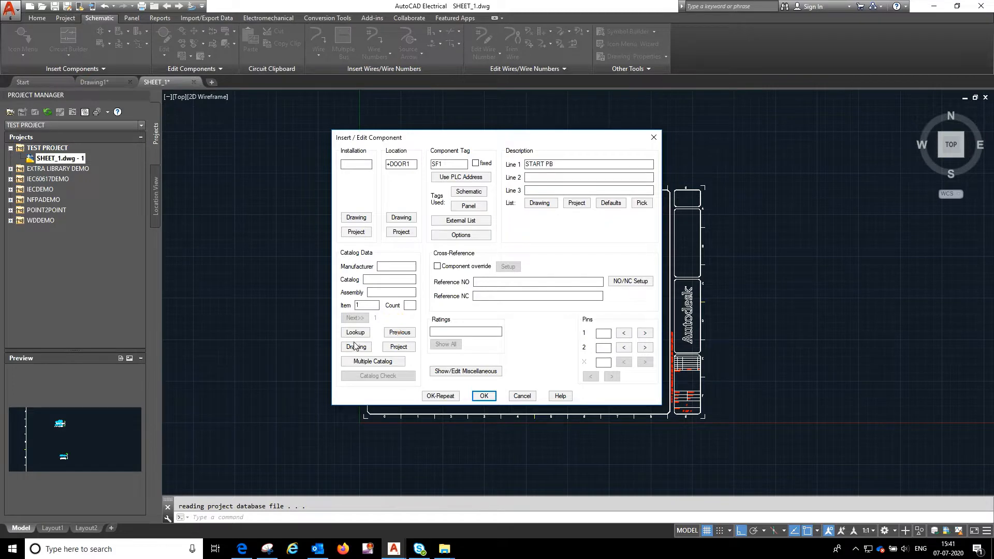
{"action": "left_click", "coordinate": [606, 335]}
{"action": "type", "text": "1"}
{"action": "left_click", "coordinate": [602, 347]}
{"action": "type", "text": "2"}
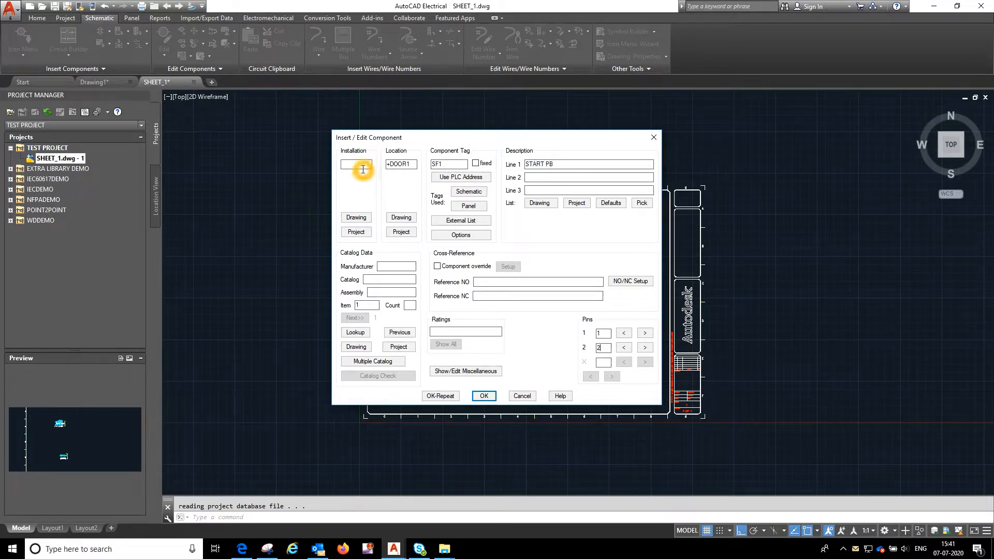
{"action": "left_click", "coordinate": [402, 167]}
{"action": "left_click", "coordinate": [398, 217]}
{"action": "left_click", "coordinate": [414, 205]}
{"action": "left_click", "coordinate": [452, 164]}
{"action": "double_click", "coordinate": [448, 164]}
{"action": "left_click", "coordinate": [576, 248]}
Look up and assign the AB catalog part 800H-BR6A to the push button, leaving the existing pinlist values.
{"action": "left_click", "coordinate": [350, 334]}
{"action": "left_click", "coordinate": [371, 328]}
{"action": "left_click", "coordinate": [353, 333]}
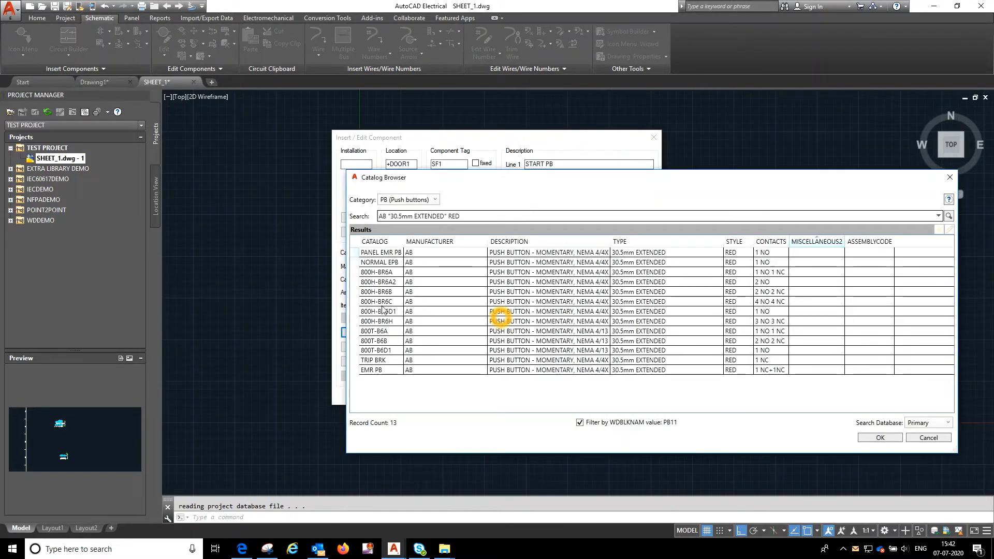
{"action": "left_click", "coordinate": [377, 273]}
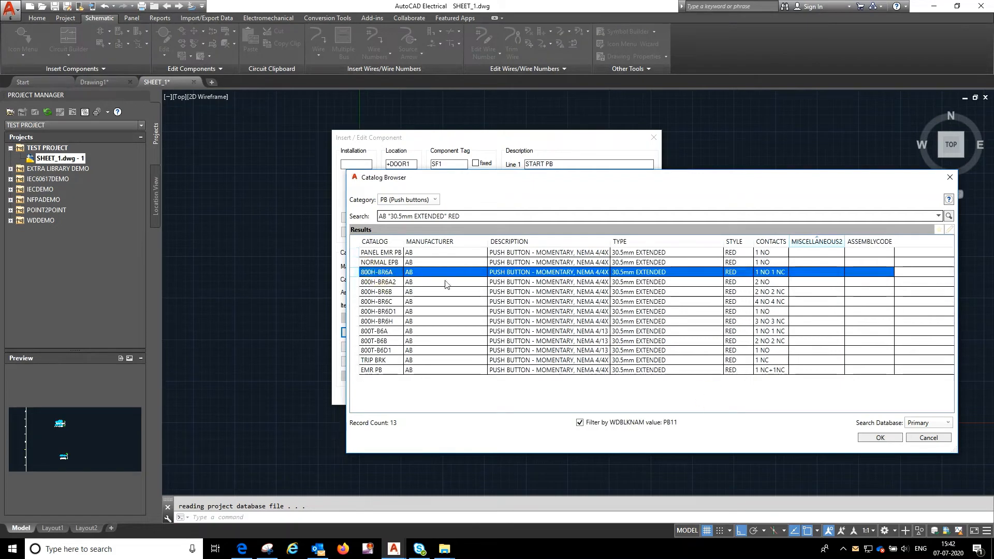
{"action": "left_click", "coordinate": [578, 275]}
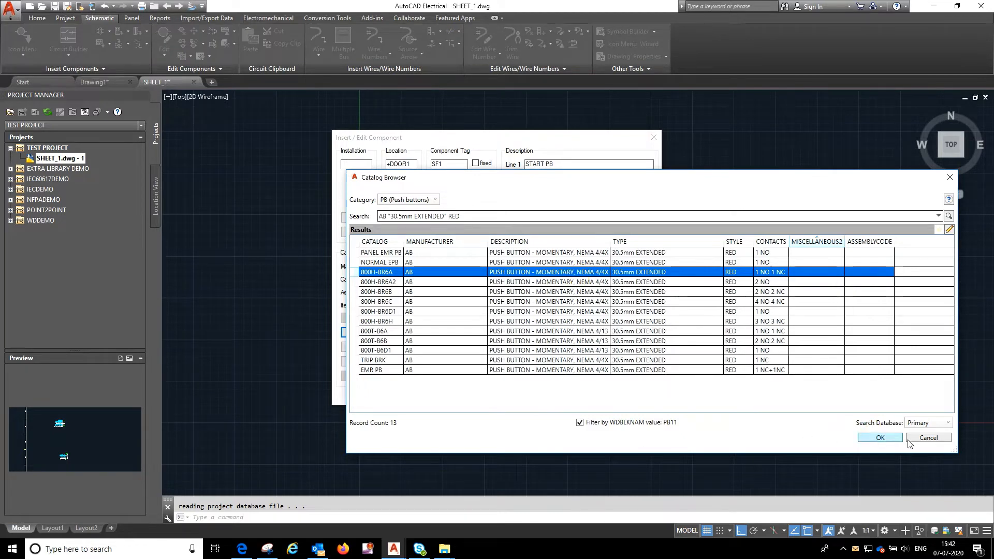
{"action": "left_click", "coordinate": [888, 437]}
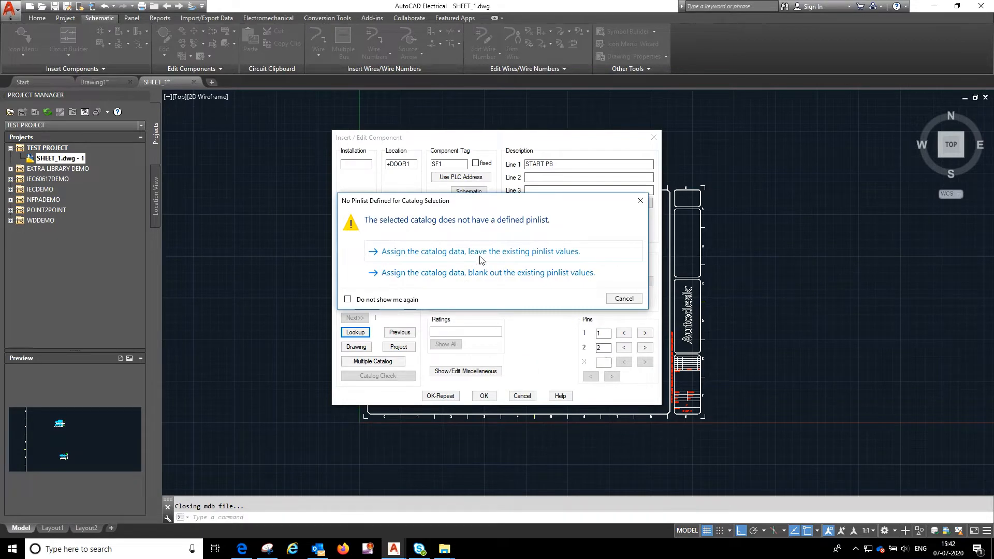
{"action": "left_click", "coordinate": [423, 252]}
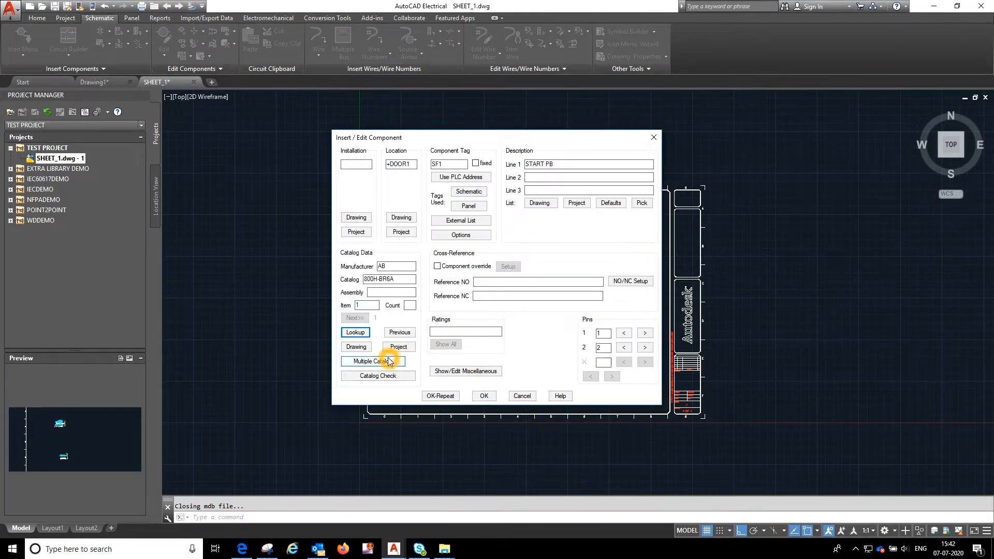
{"action": "left_click", "coordinate": [487, 398]}
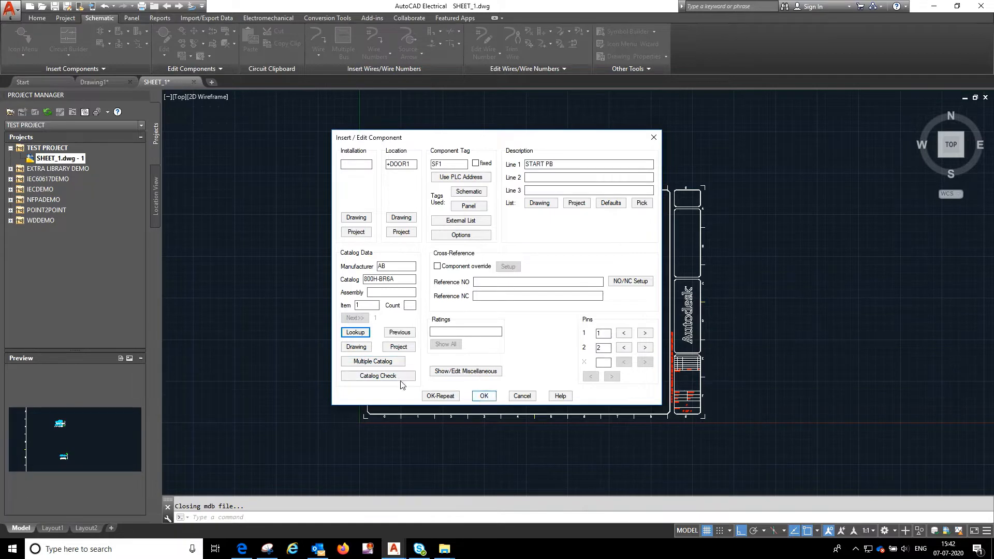
Add the AB part 800H-BR6C to the push button's multiple catalog data under sequential code 02 with a count of 2.
{"action": "left_click", "coordinate": [383, 363]}
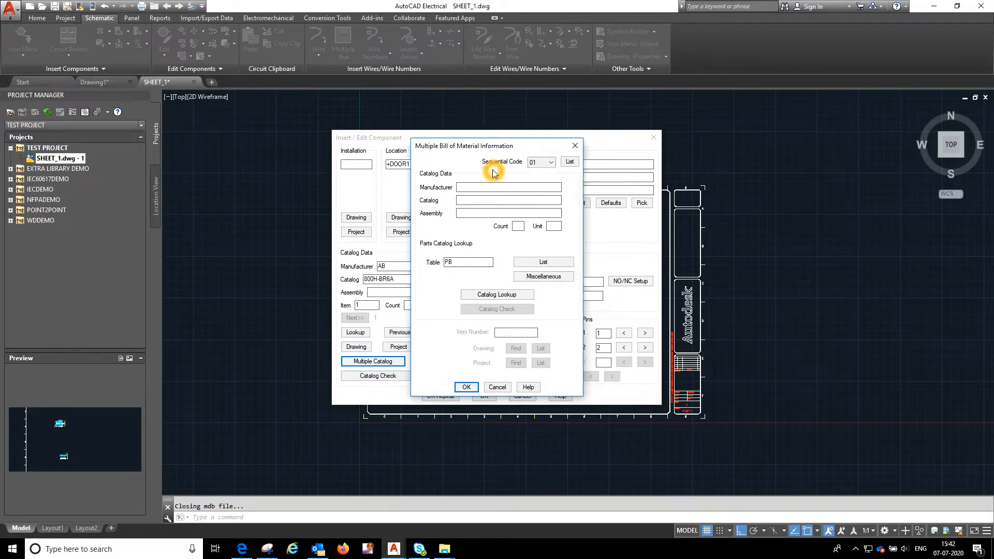
{"action": "left_click", "coordinate": [550, 163]}
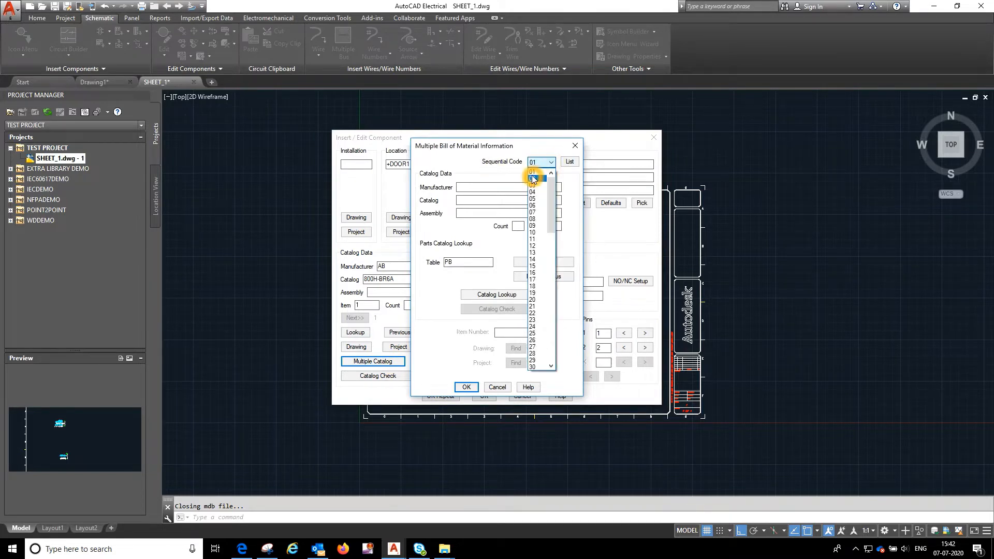
{"action": "left_click", "coordinate": [533, 178]}
{"action": "left_click", "coordinate": [518, 227]}
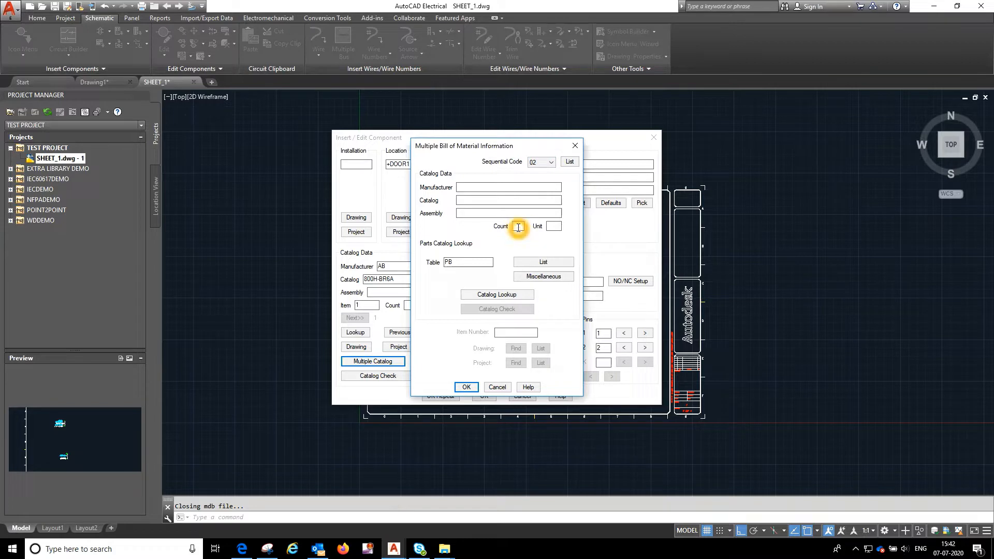
{"action": "type", "text": "2"}
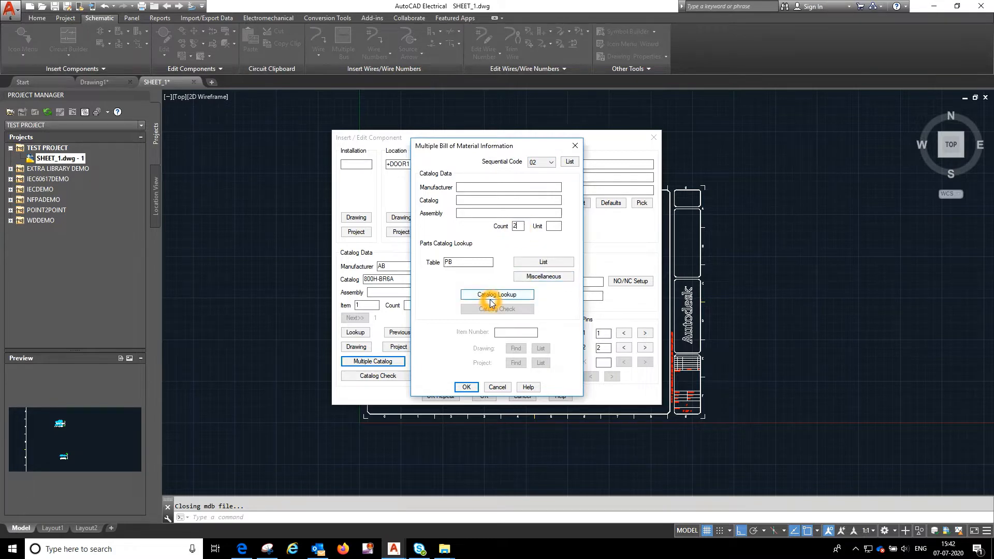
{"action": "left_click", "coordinate": [507, 297]}
{"action": "left_click", "coordinate": [506, 297]}
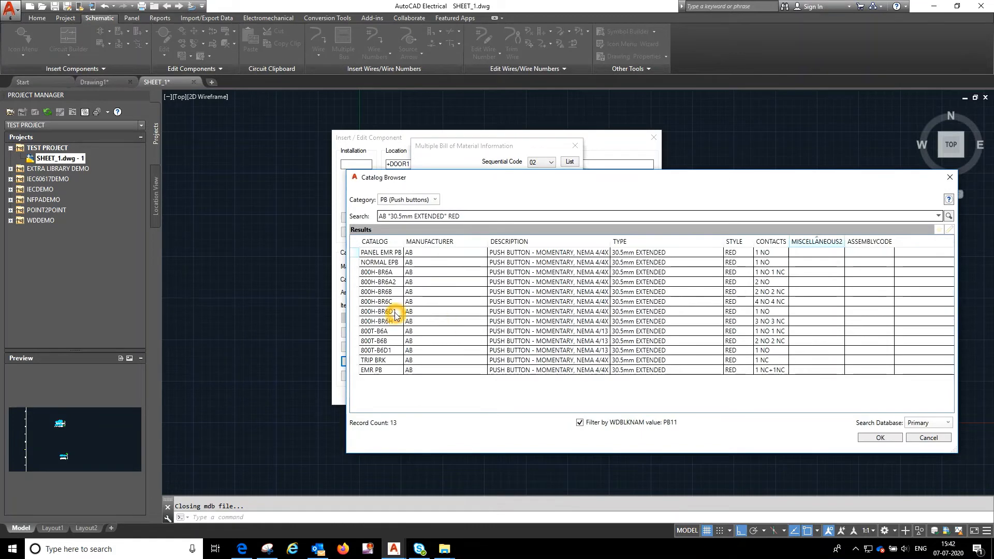
{"action": "left_click", "coordinate": [380, 303]}
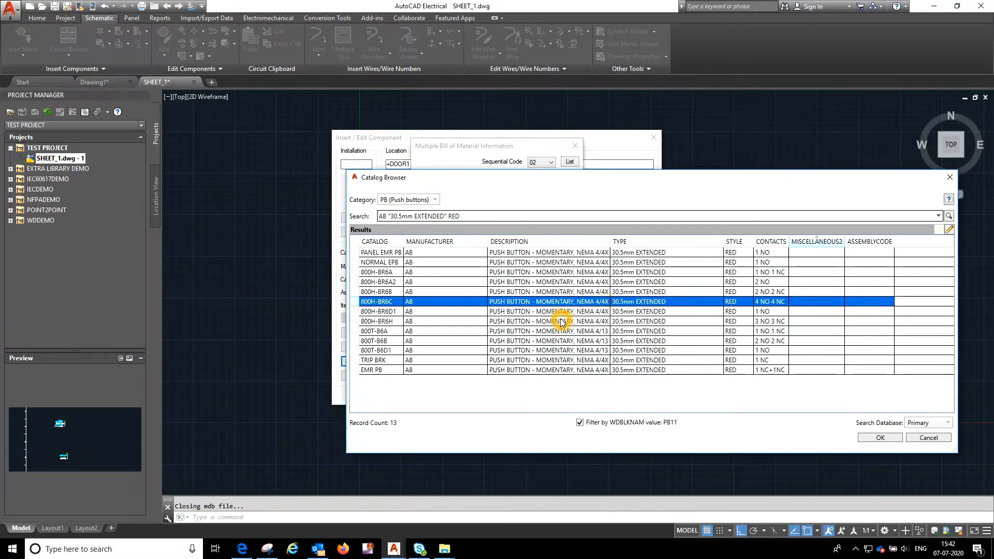
{"action": "left_click", "coordinate": [881, 437]}
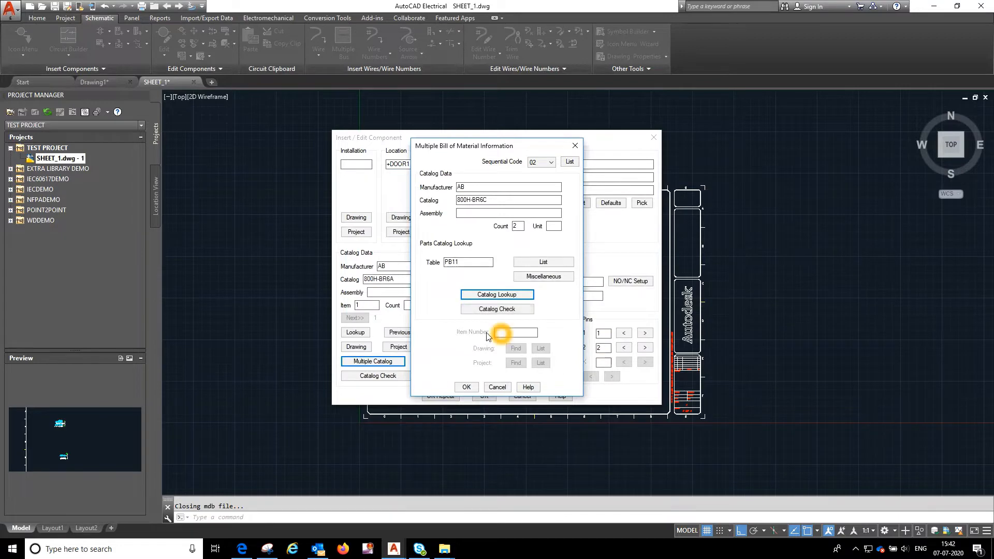
{"action": "left_click", "coordinate": [468, 386]}
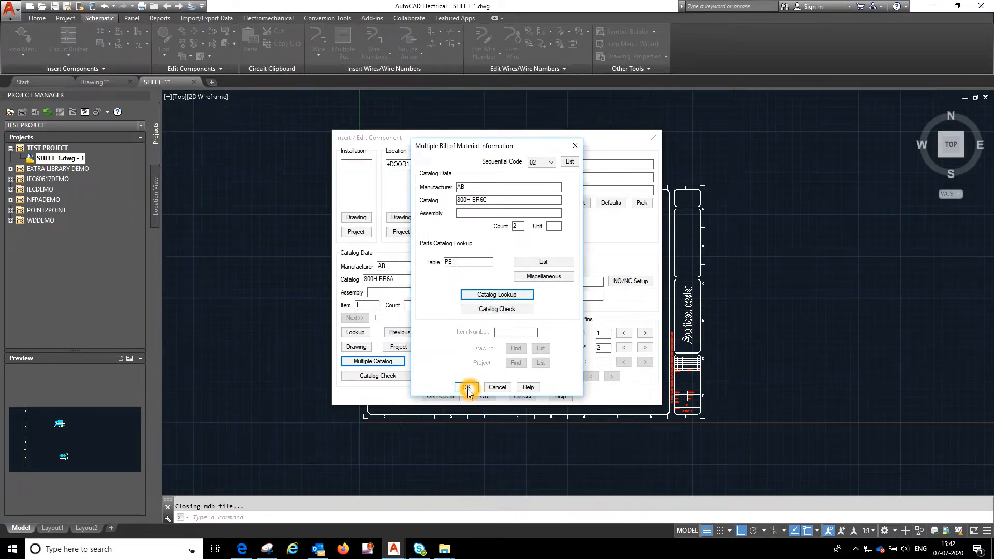
Add the AB part 800H-BR6D1 under sequential code 03 with a count of 3 and accept the multiple catalog data.
{"action": "left_click", "coordinate": [551, 162]}
{"action": "left_click", "coordinate": [536, 178]}
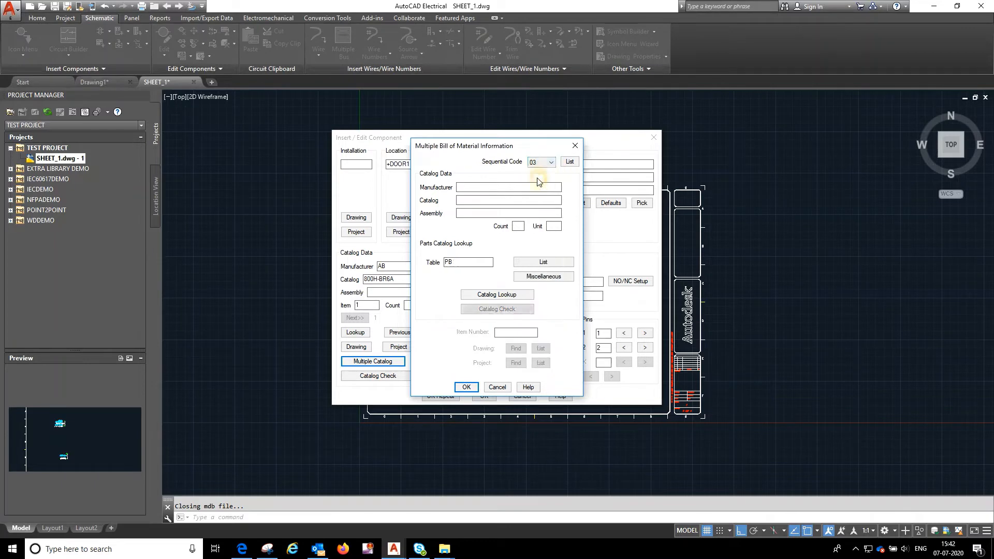
{"action": "left_click", "coordinate": [519, 226]}
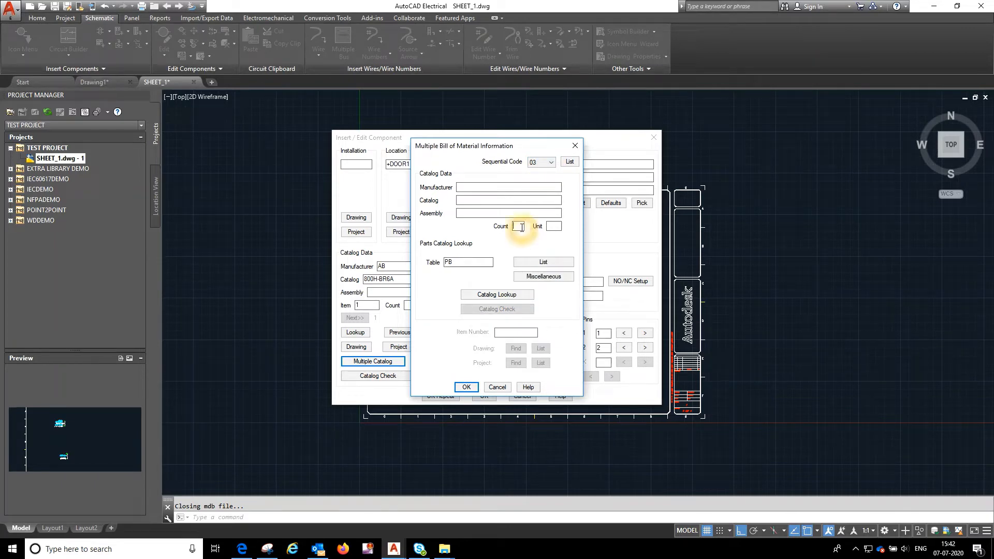
{"action": "left_click", "coordinate": [499, 296]}
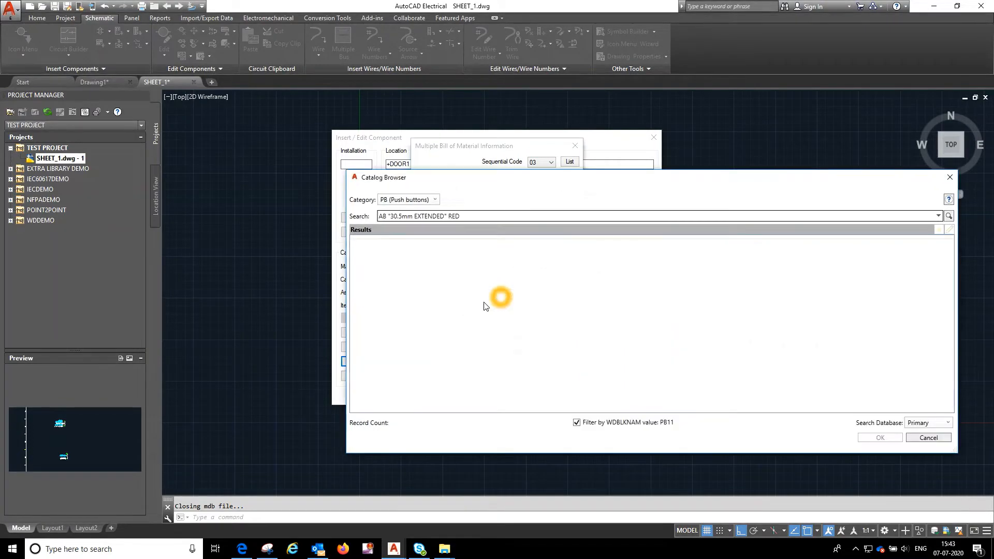
{"action": "left_click", "coordinate": [379, 312]}
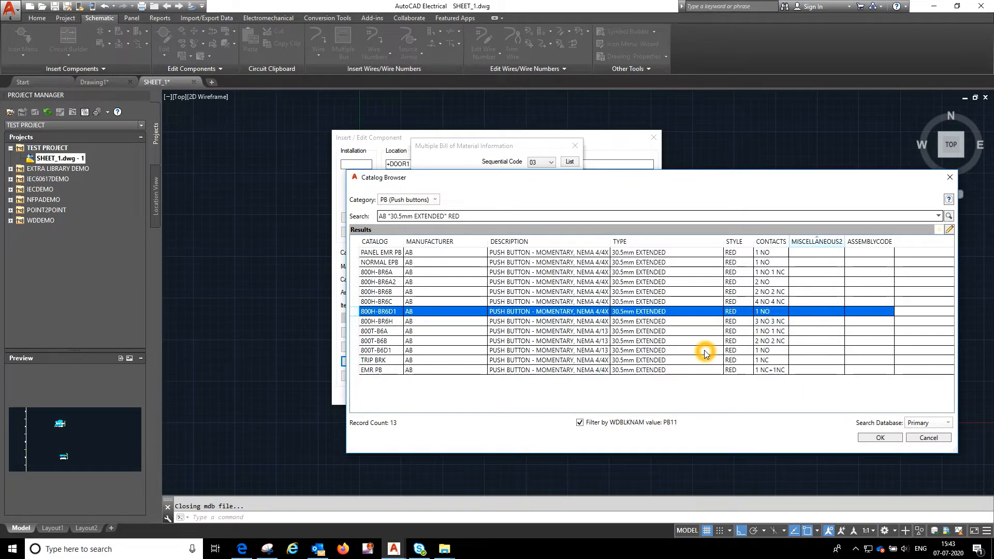
{"action": "left_click", "coordinate": [883, 439]}
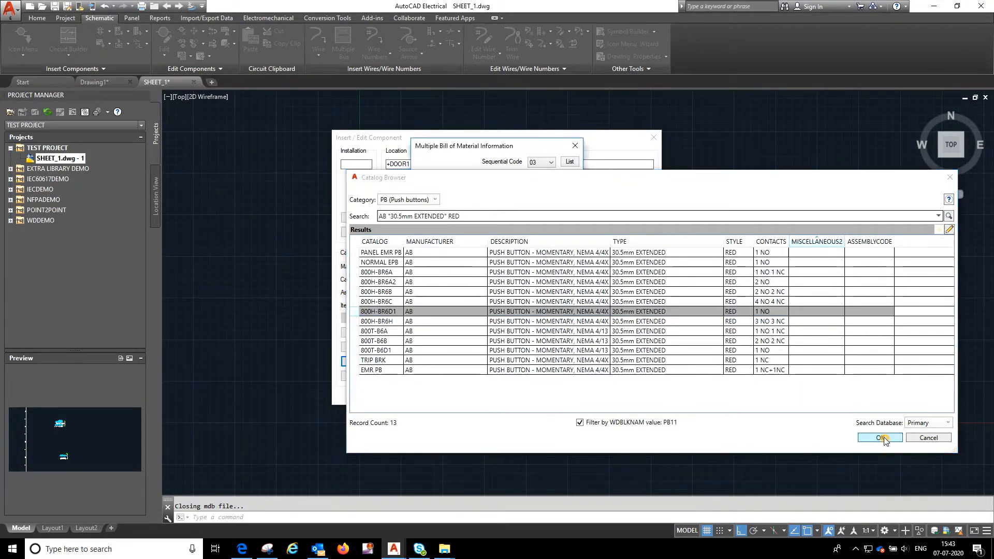
{"action": "left_click", "coordinate": [544, 165]}
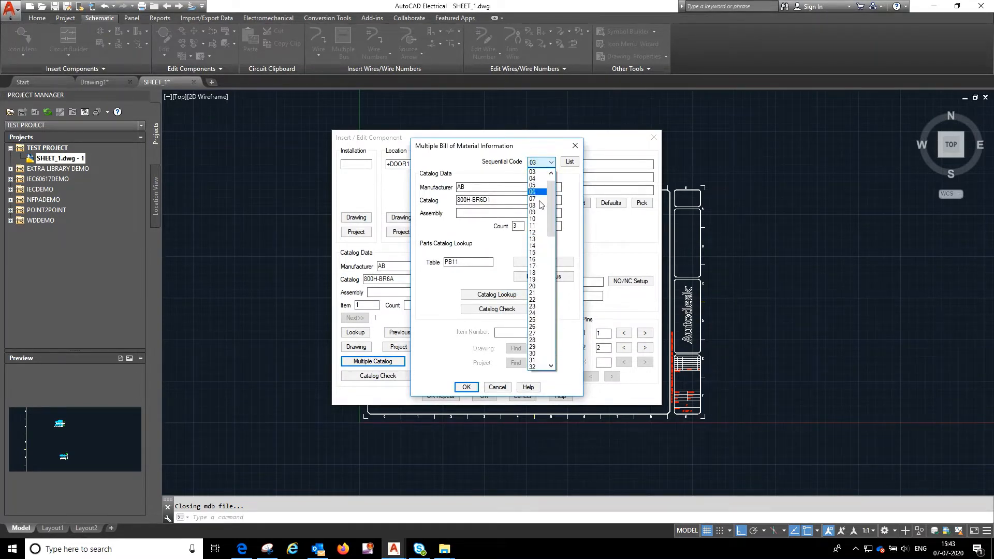
{"action": "left_click", "coordinate": [466, 294]}
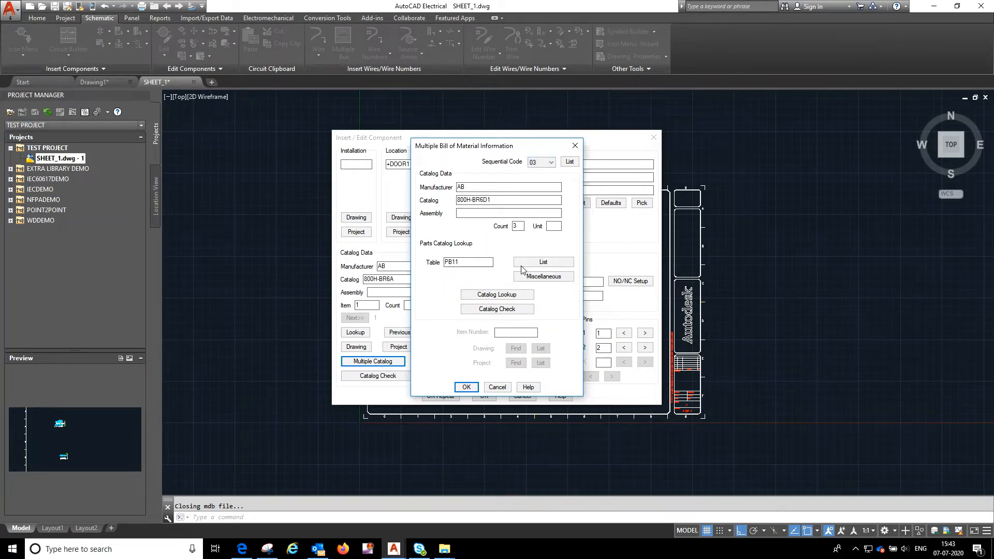
{"action": "left_click", "coordinate": [541, 262]}
{"action": "left_click", "coordinate": [555, 226]}
{"action": "left_click", "coordinate": [466, 387]}
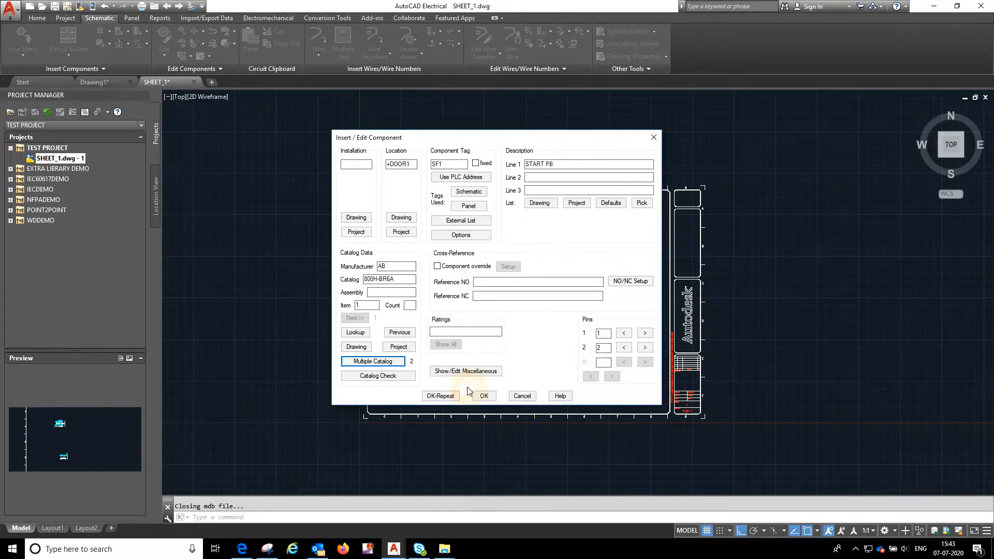
Accept the component data to finish inserting the START PB push button in the drawing.
{"action": "left_click", "coordinate": [392, 361]}
{"action": "left_click", "coordinate": [412, 362]}
{"action": "left_click", "coordinate": [485, 398]}
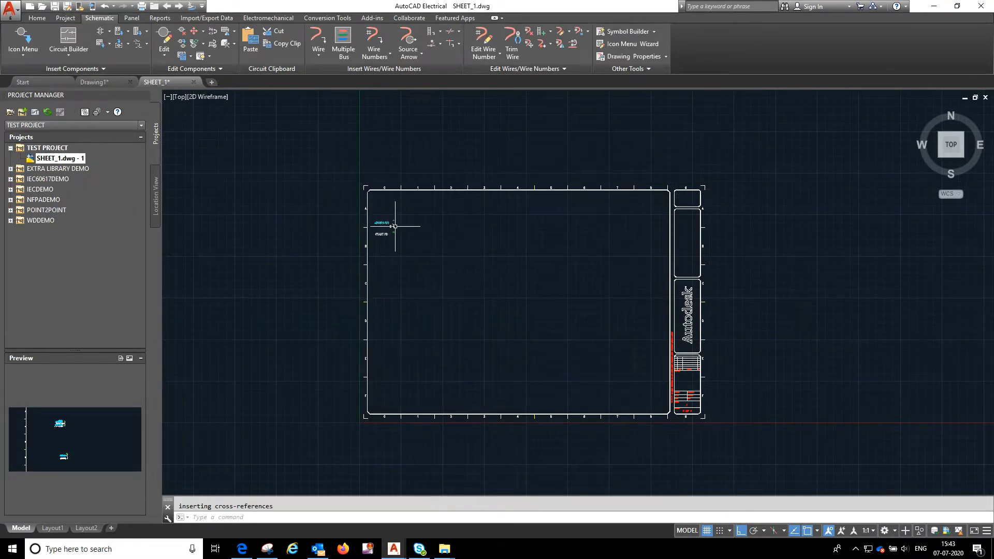
Move the START PB description text up so it sits directly beneath the +DOOR1-SF1 tag of the push button.
{"action": "scroll", "coordinate": [373, 227], "scroll_direction": "up", "scroll_amount": 5}
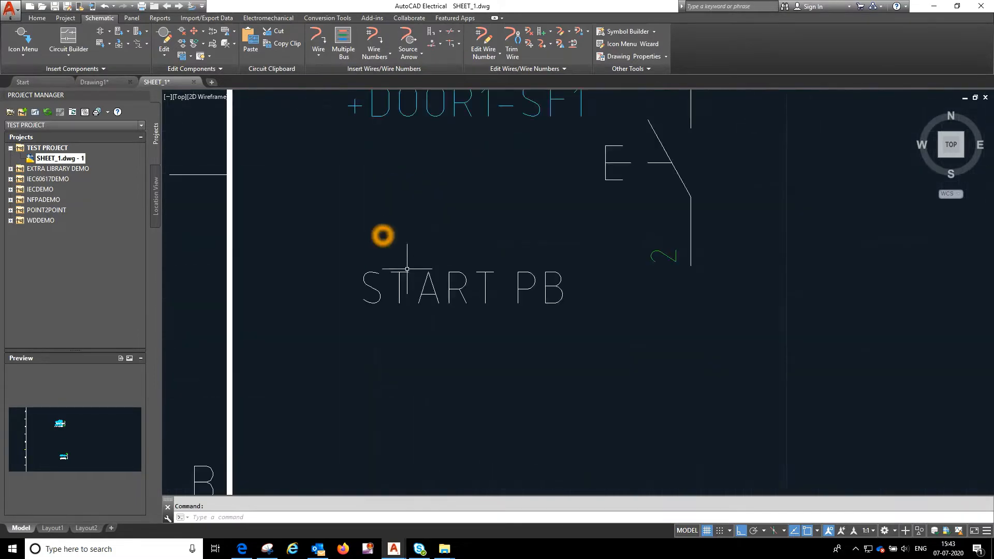
{"action": "left_click", "coordinate": [541, 356]}
{"action": "left_click", "coordinate": [456, 241]}
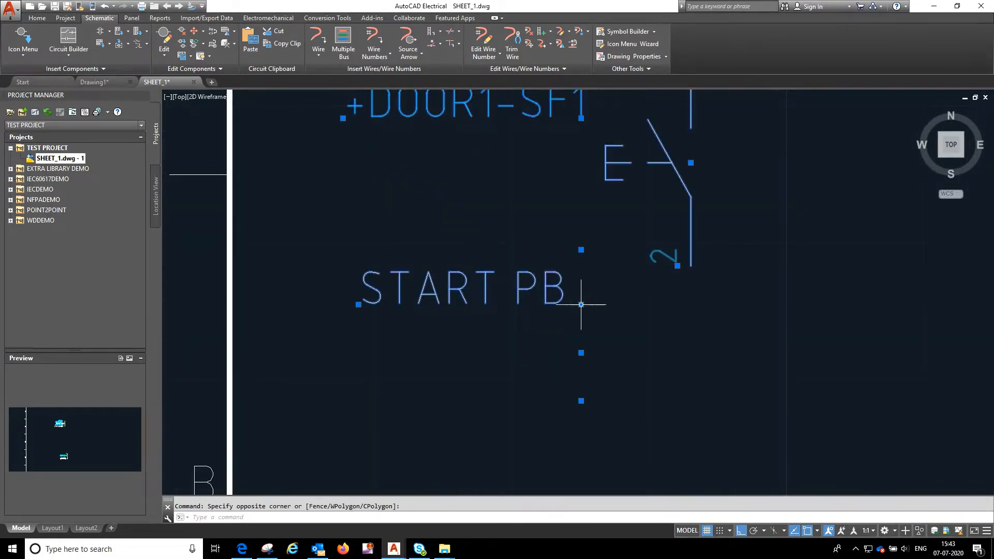
{"action": "left_click", "coordinate": [582, 304]}
{"action": "left_click", "coordinate": [577, 167]}
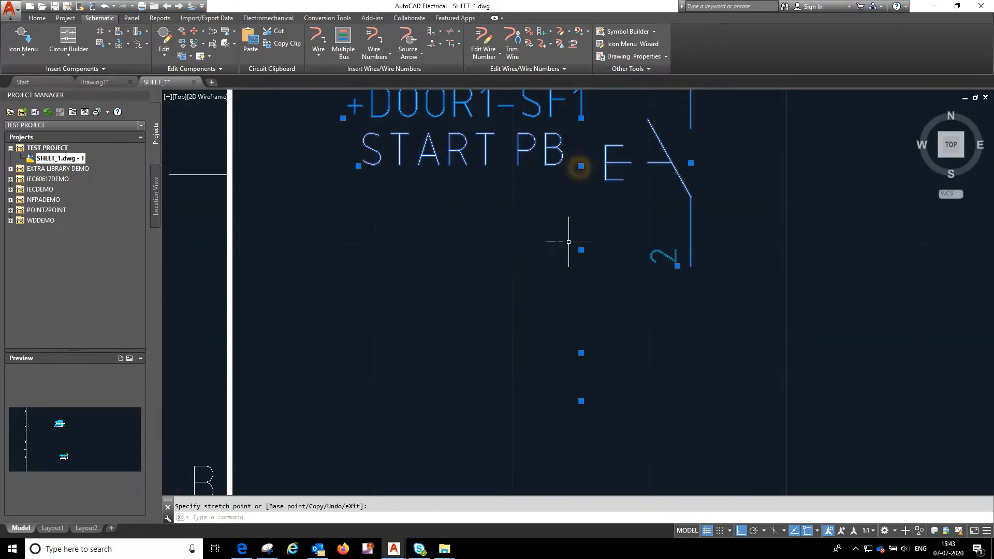
{"action": "scroll", "coordinate": [572, 240], "scroll_direction": "down", "scroll_amount": 2}
{"action": "scroll", "coordinate": [557, 248], "scroll_direction": "down", "scroll_amount": 5}
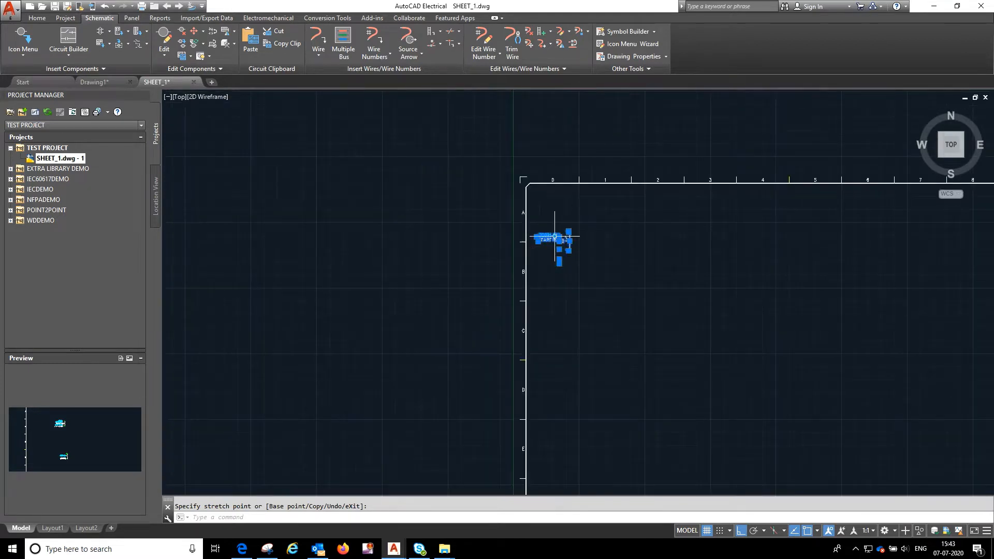
{"action": "key", "text": "Escape"}
{"action": "scroll", "coordinate": [565, 234], "scroll_direction": "down", "scroll_amount": 2}
{"action": "scroll", "coordinate": [568, 233], "scroll_direction": "up", "scroll_amount": 2}
{"action": "scroll", "coordinate": [562, 236], "scroll_direction": "down", "scroll_amount": 2}
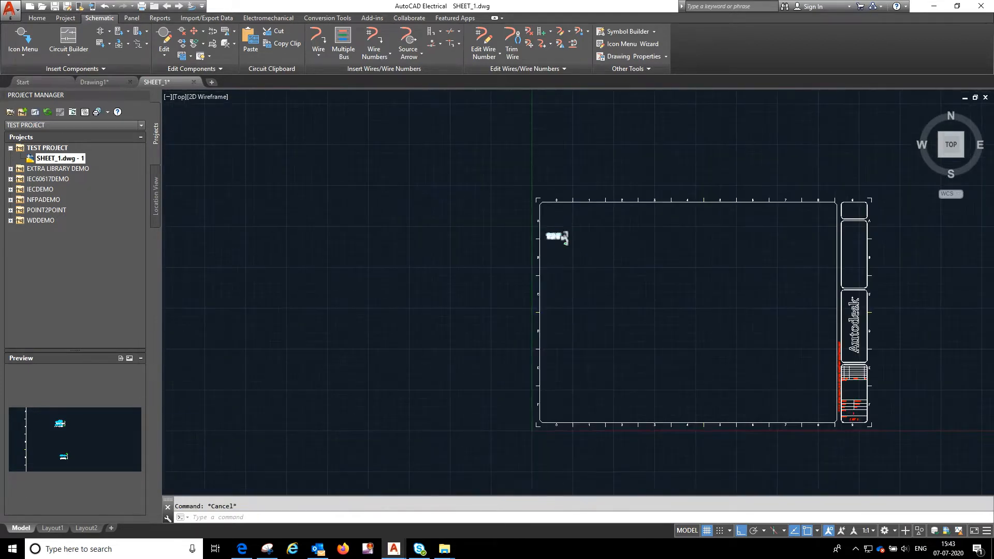
Unhide the CAT attribute of the START PB push button with Unhide Attribute (Window/Multiple).
{"action": "scroll", "coordinate": [556, 231], "scroll_direction": "up", "scroll_amount": 5}
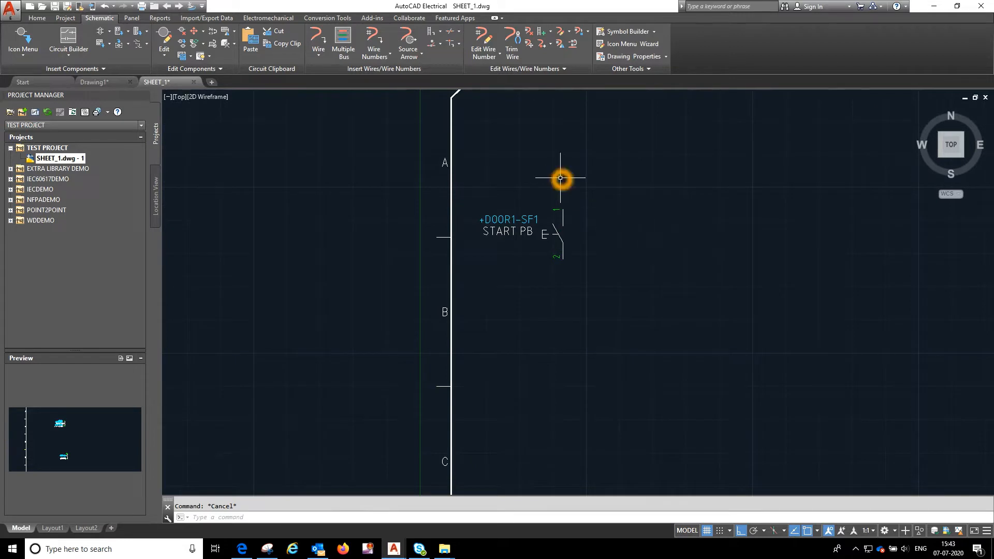
{"action": "left_click", "coordinate": [209, 58]}
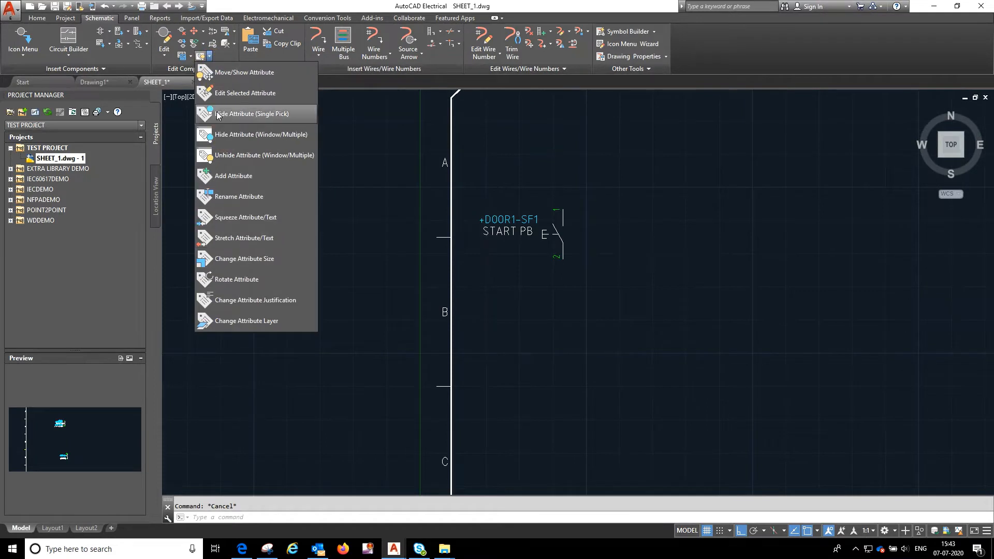
{"action": "left_click", "coordinate": [238, 155]}
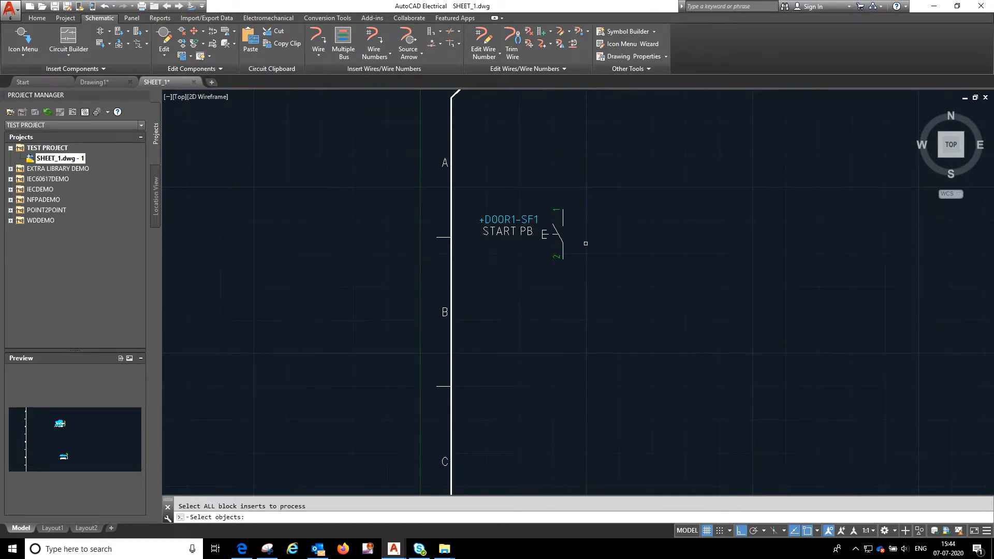
{"action": "left_click", "coordinate": [552, 234]}
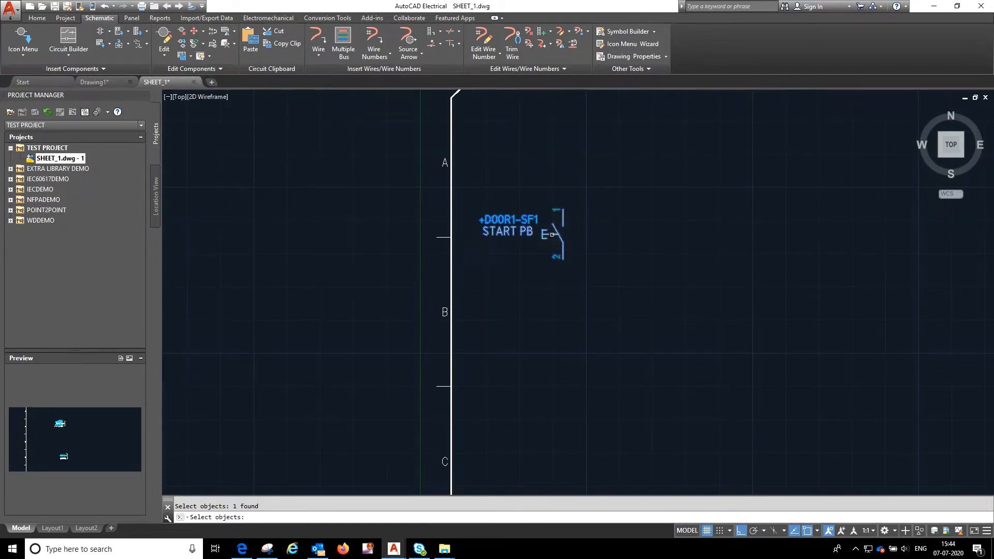
{"action": "right_click", "coordinate": [567, 237]}
{"action": "right_click", "coordinate": [557, 234]}
{"action": "left_click", "coordinate": [469, 221]}
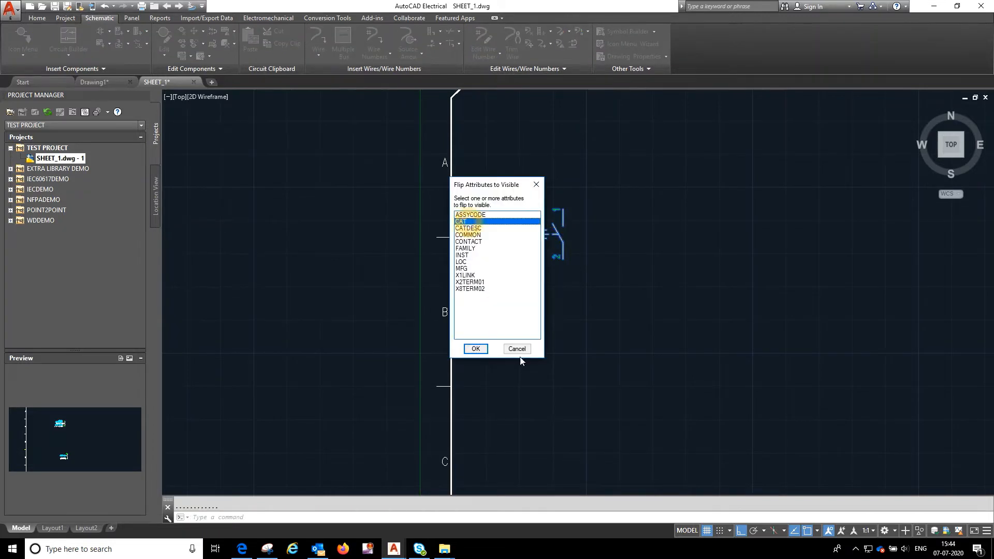
{"action": "left_click", "coordinate": [477, 349]}
{"action": "left_click", "coordinate": [594, 260]}
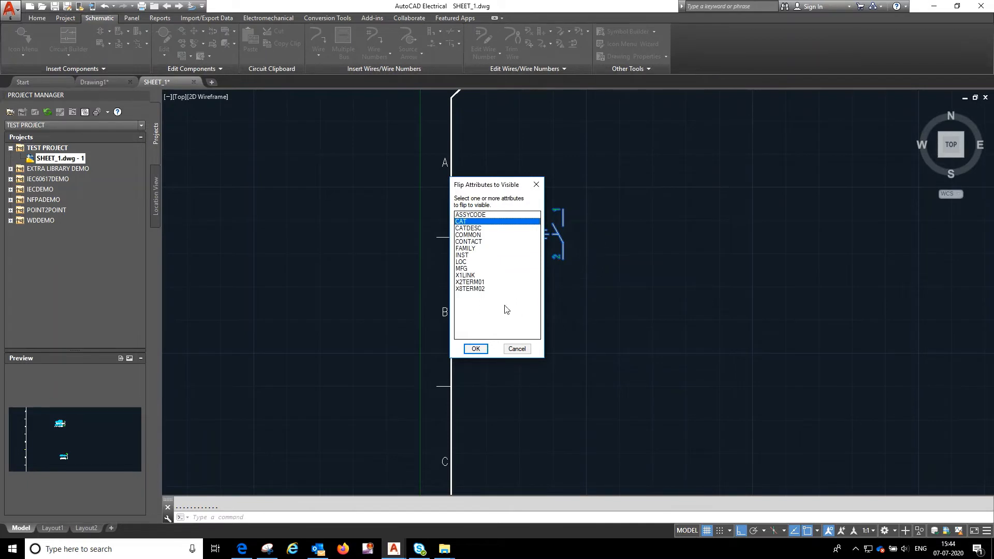
{"action": "left_click", "coordinate": [475, 349]}
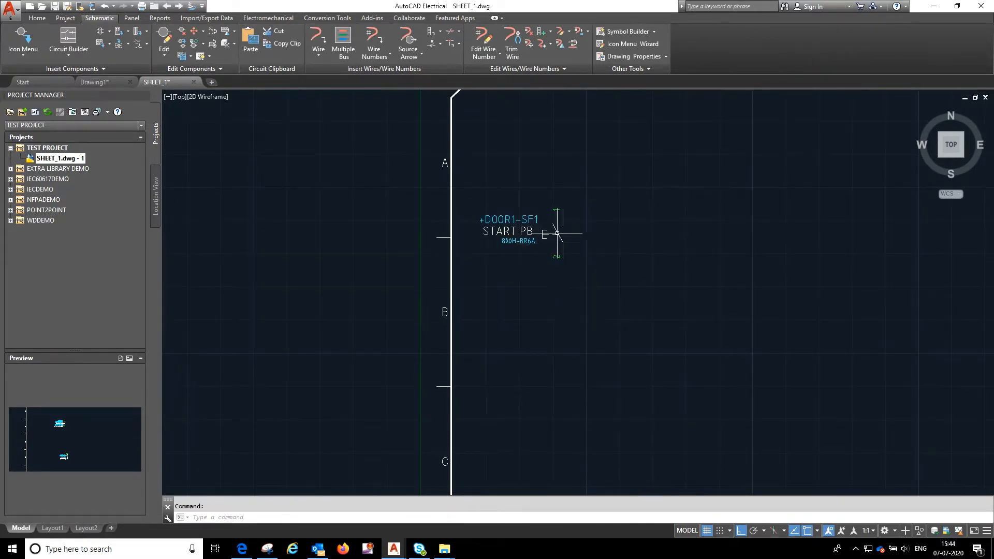
Unhide the LOC attribute of the START PB push button.
{"action": "left_click", "coordinate": [200, 57]}
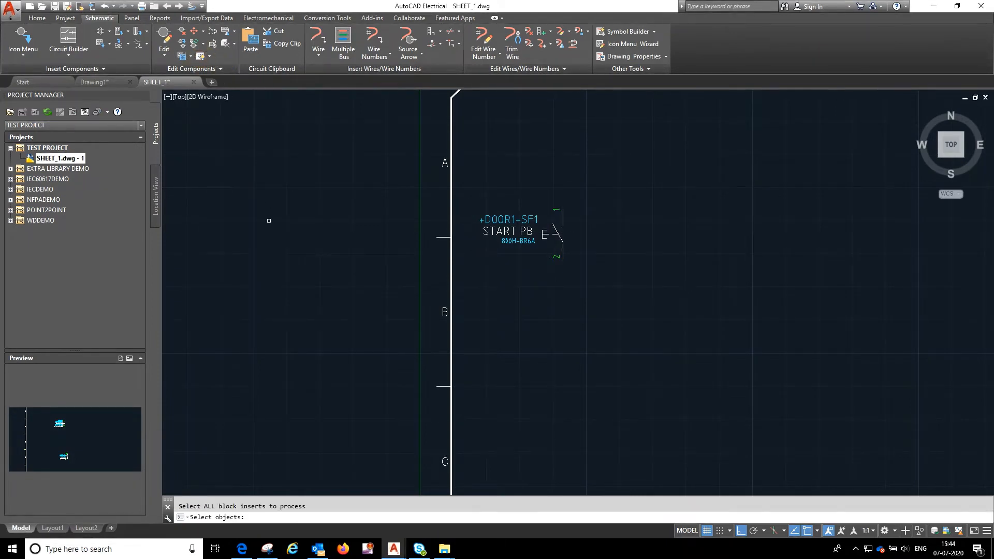
{"action": "left_click", "coordinate": [209, 58]}
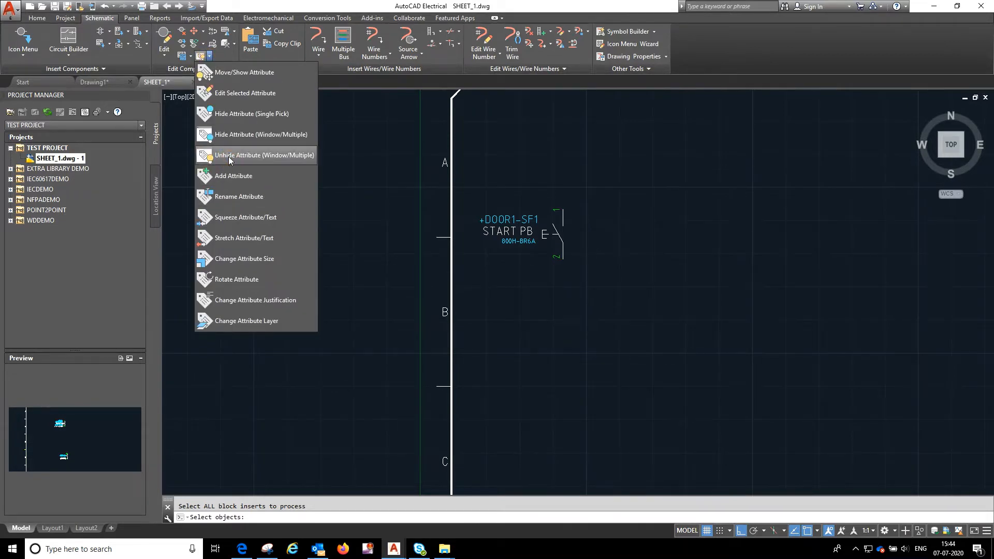
{"action": "left_click", "coordinate": [230, 156]}
{"action": "left_click", "coordinate": [556, 233]}
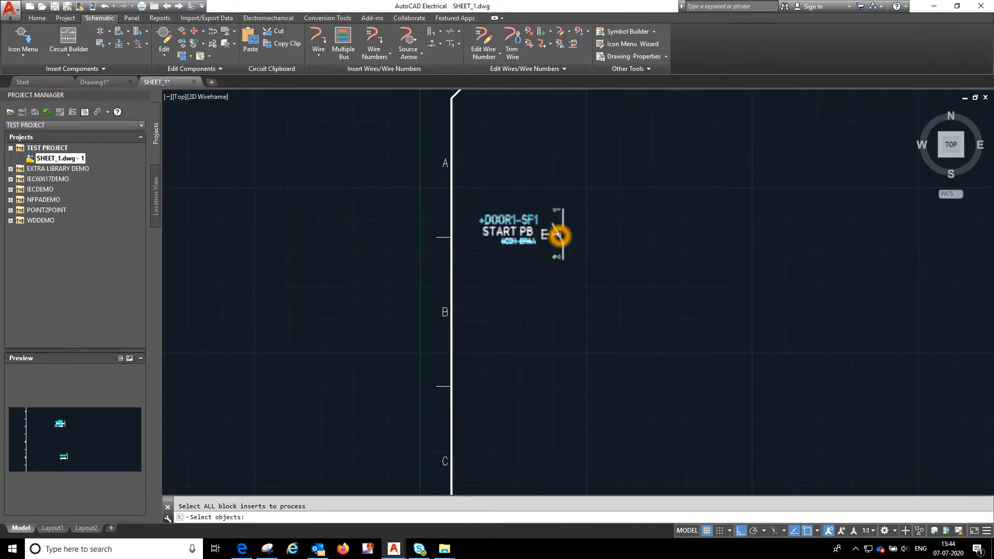
{"action": "key", "text": "Return"}
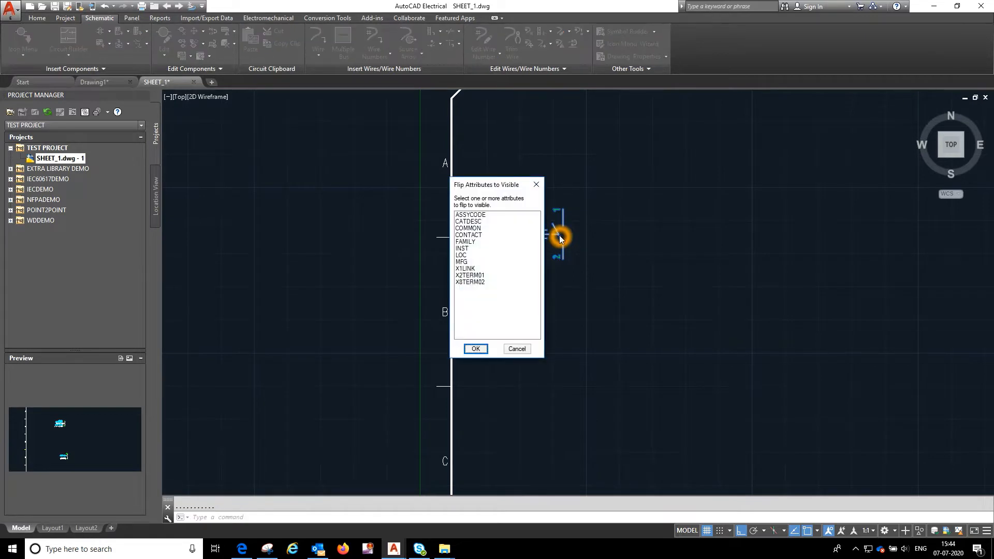
{"action": "left_click", "coordinate": [461, 255]}
{"action": "left_click", "coordinate": [474, 348]}
{"action": "scroll", "coordinate": [552, 190], "scroll_direction": "up", "scroll_amount": 4}
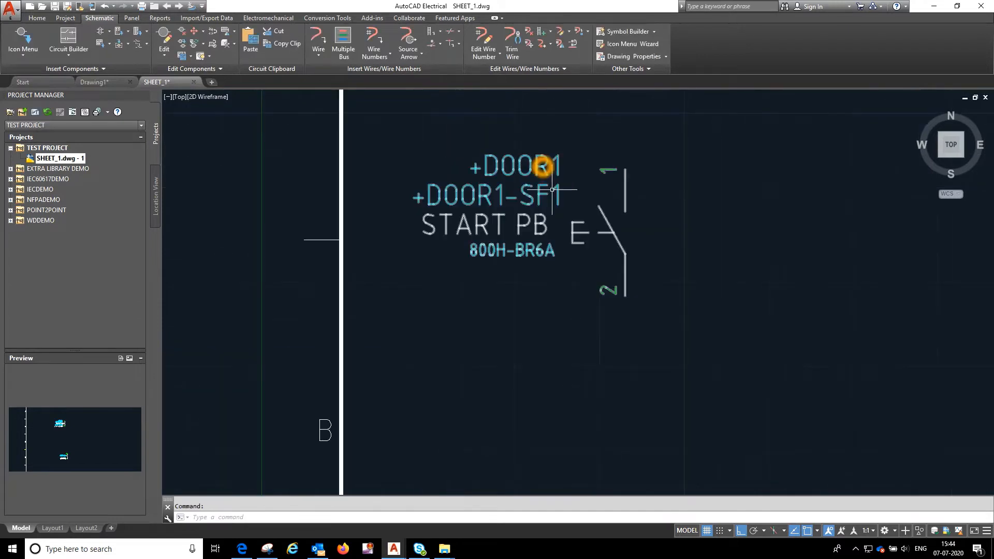
{"action": "scroll", "coordinate": [526, 293], "scroll_direction": "down", "scroll_amount": 3}
{"action": "scroll", "coordinate": [526, 273], "scroll_direction": "up", "scroll_amount": 3}
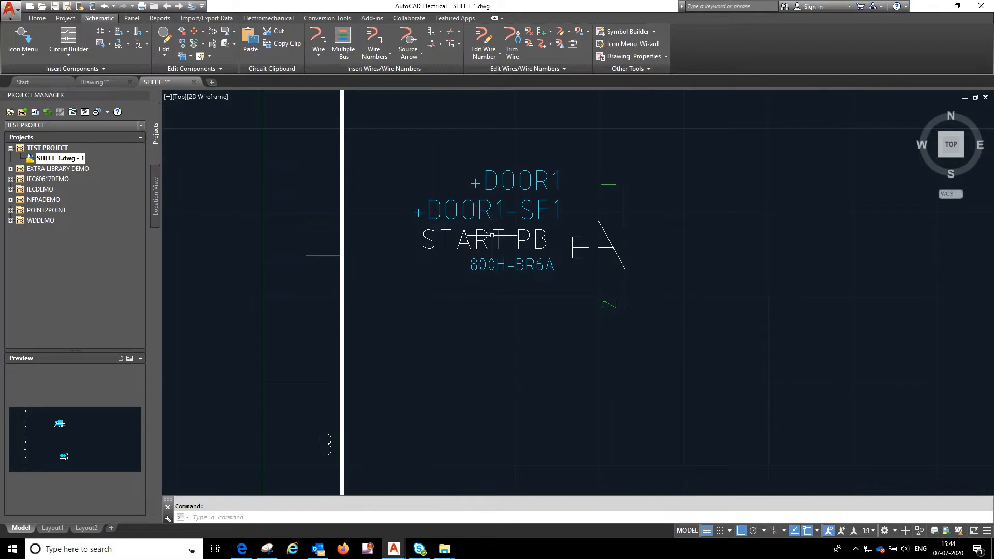
{"action": "left_click", "coordinate": [511, 268]}
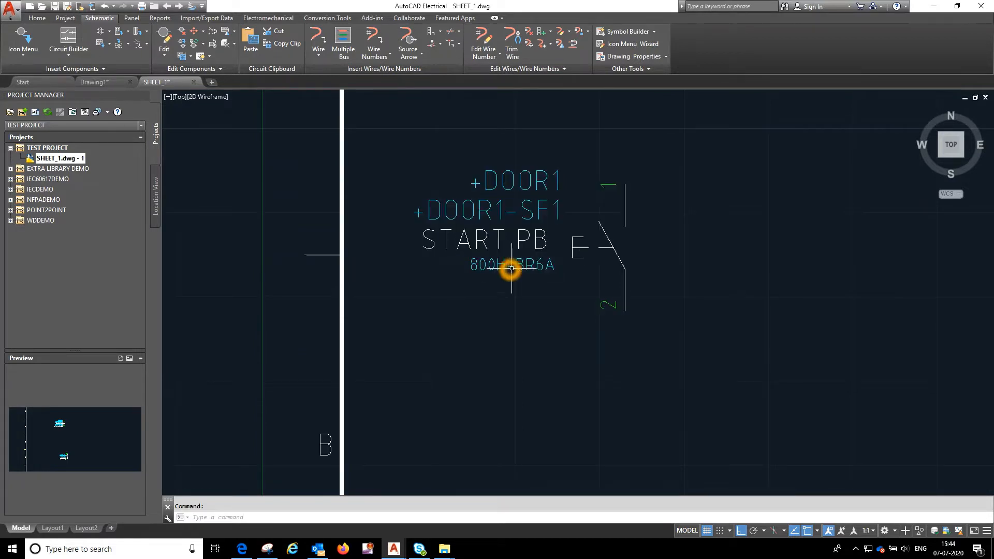
{"action": "left_click", "coordinate": [512, 269]}
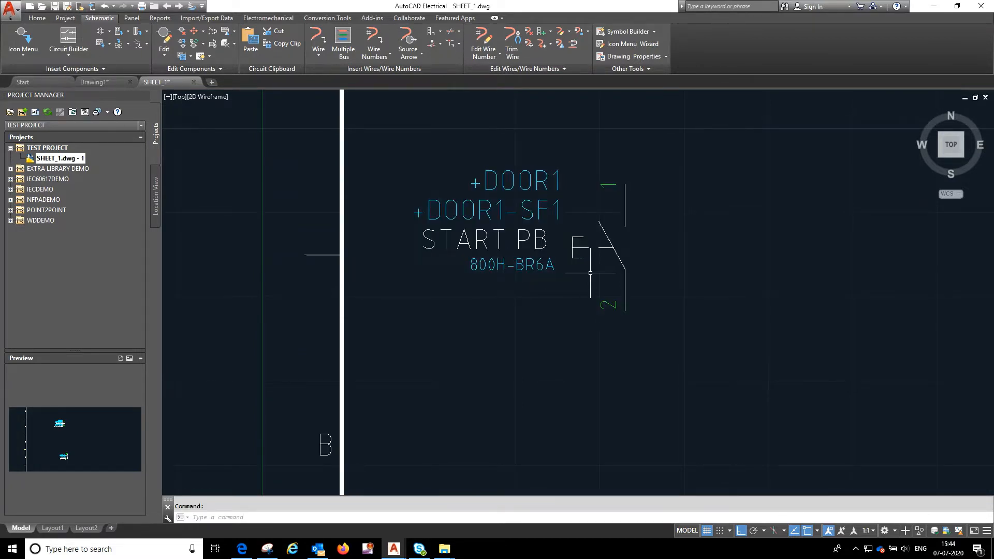
{"action": "left_click", "coordinate": [559, 228]}
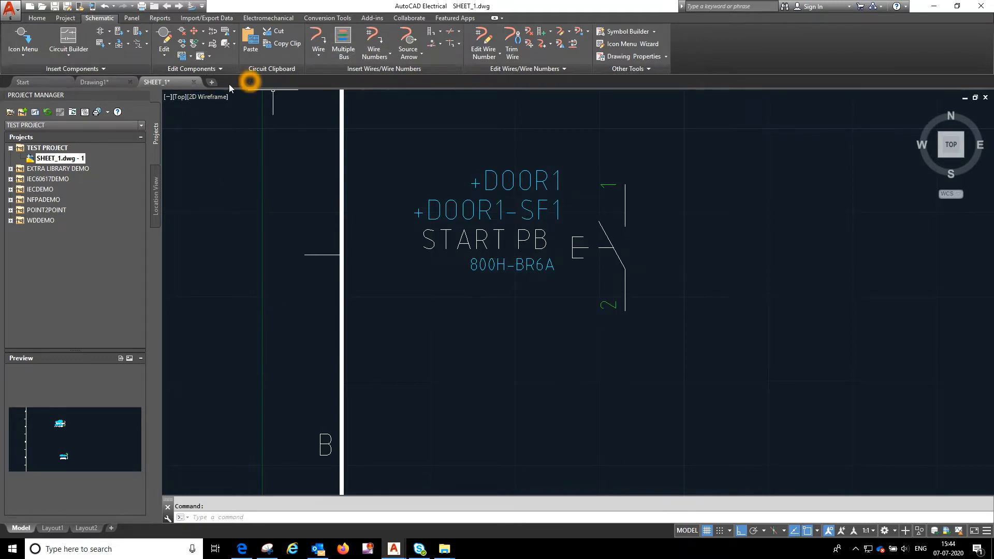
Enable Change Attribute Size in the Project-Wide Utilities and include all attribute categories in its setup.
{"action": "left_click", "coordinate": [66, 22]}
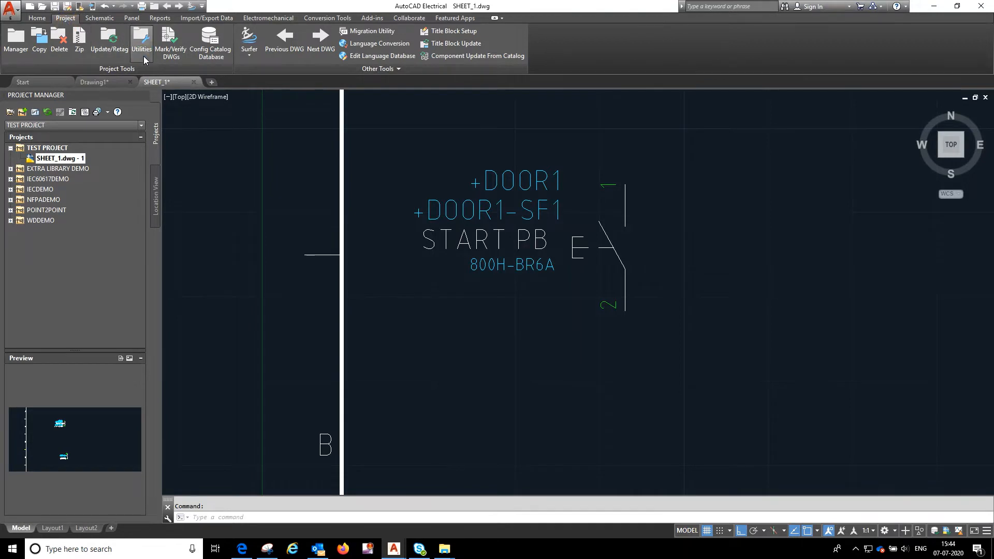
{"action": "left_click", "coordinate": [141, 41]}
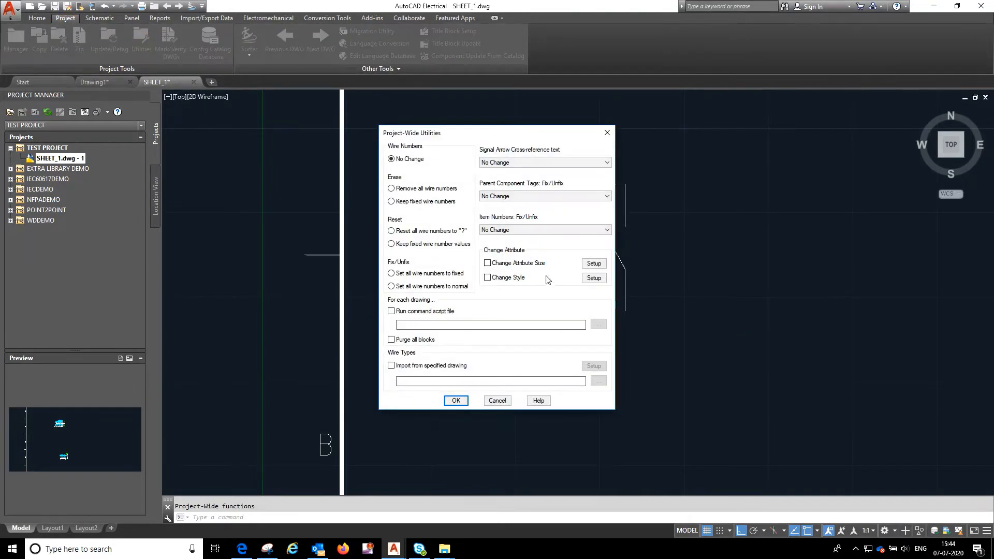
{"action": "left_click", "coordinate": [494, 263]}
{"action": "left_click", "coordinate": [591, 264]}
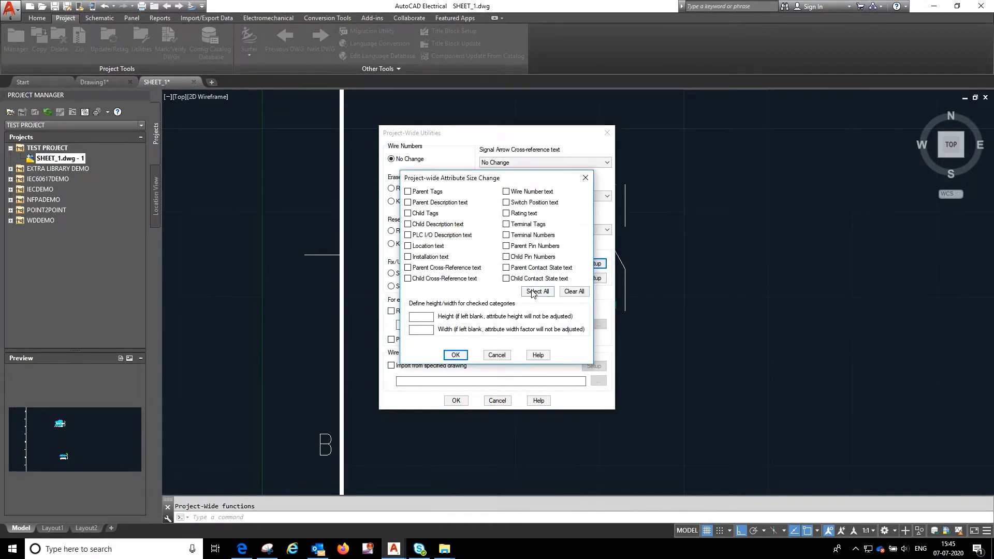
{"action": "left_click", "coordinate": [476, 244]}
Set the height to 3 and the width to 1 for the checked attribute categories and accept the setup.
{"action": "left_click", "coordinate": [425, 331]}
{"action": "left_click", "coordinate": [427, 317]}
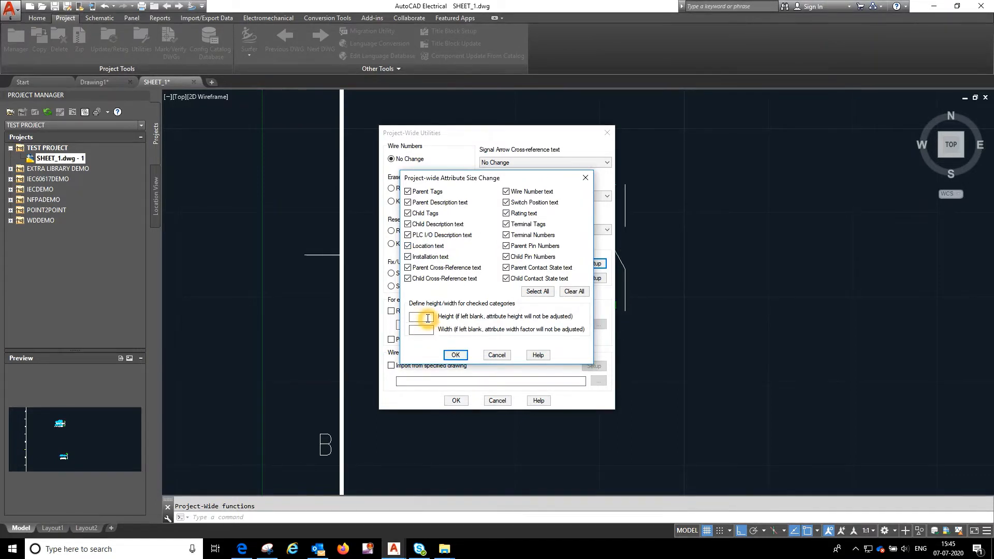
{"action": "type", "text": "3"}
{"action": "left_click", "coordinate": [425, 330]}
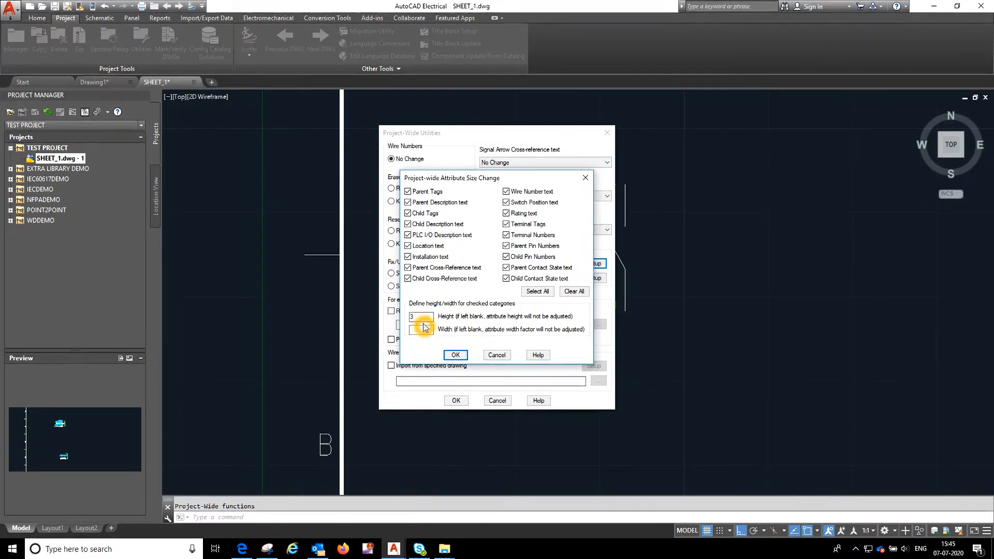
{"action": "left_click", "coordinate": [422, 331]}
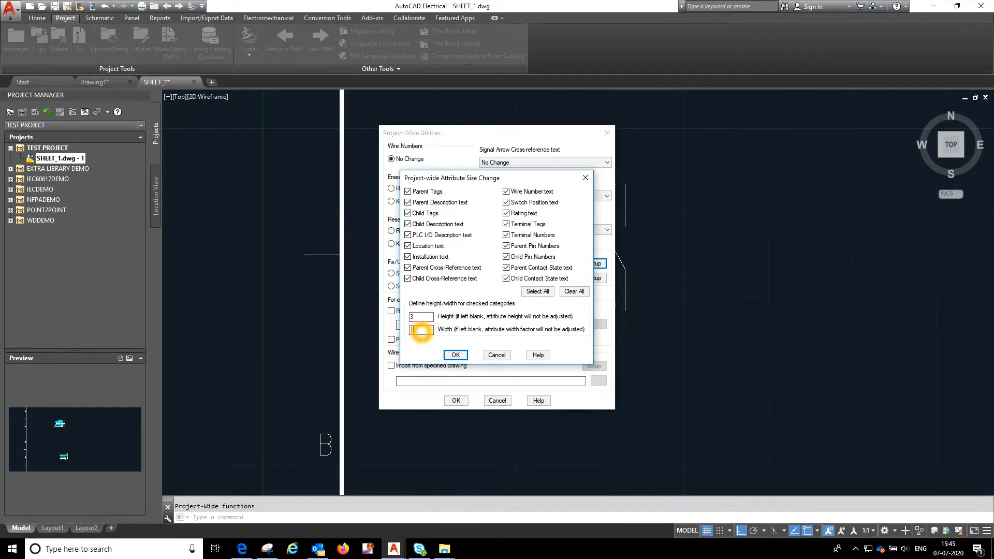
{"action": "type", "text": "1"}
{"action": "left_click", "coordinate": [455, 355]}
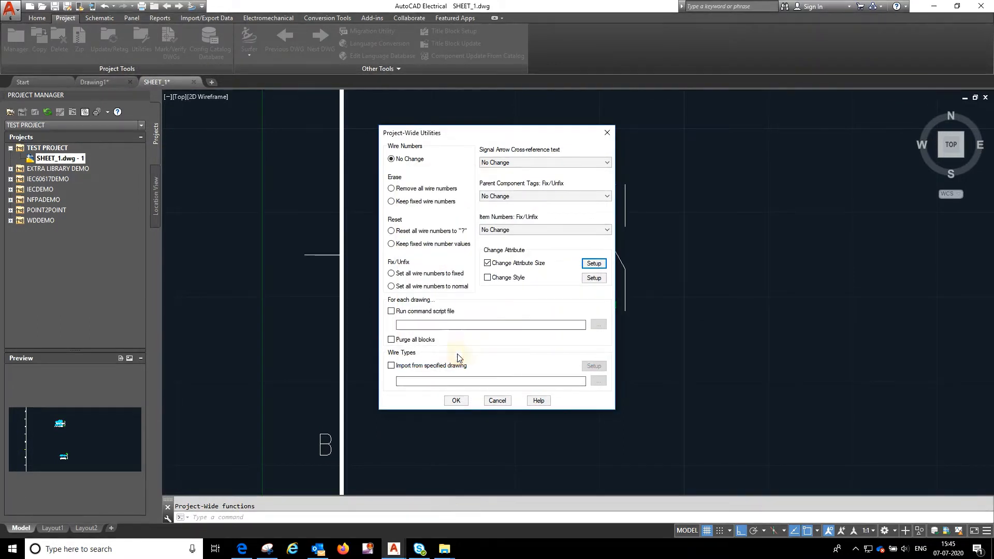
Run the project-wide attribute size change on the active drawing only.
{"action": "left_click", "coordinate": [455, 401]}
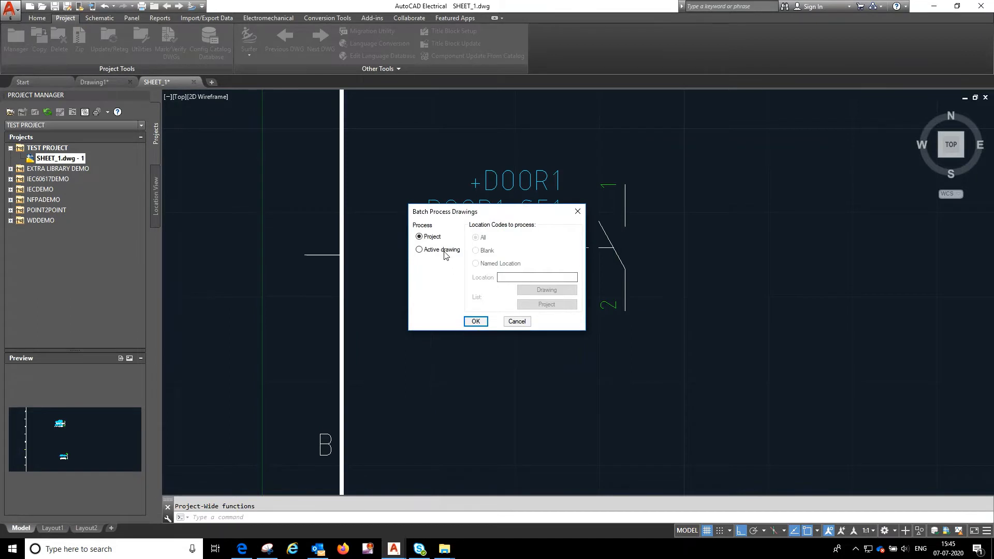
{"action": "left_click", "coordinate": [443, 250]}
{"action": "left_click", "coordinate": [475, 321]}
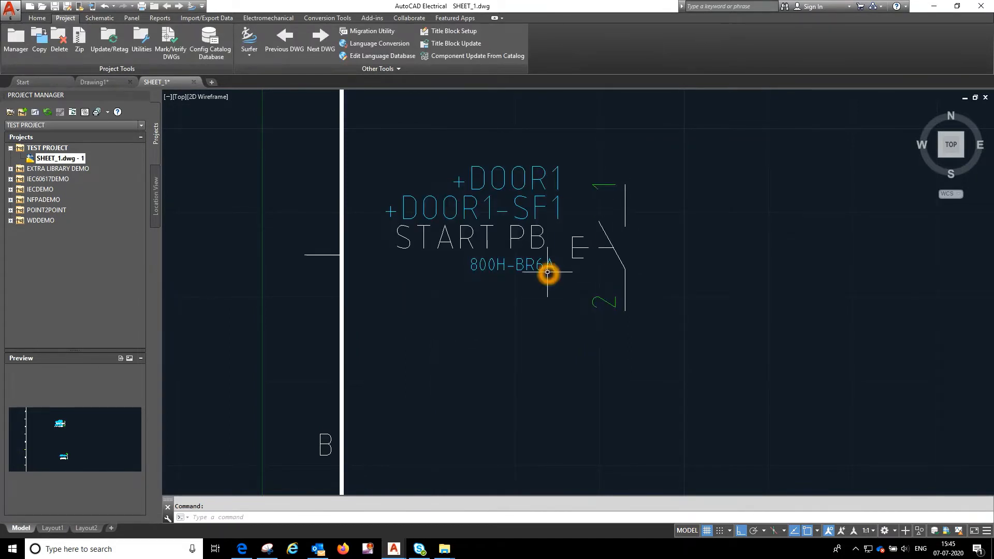
Apply attribute size 3 and width 1 to the push button's 800H-BR6A catalog number as a single pick.
{"action": "right_click", "coordinate": [525, 266]}
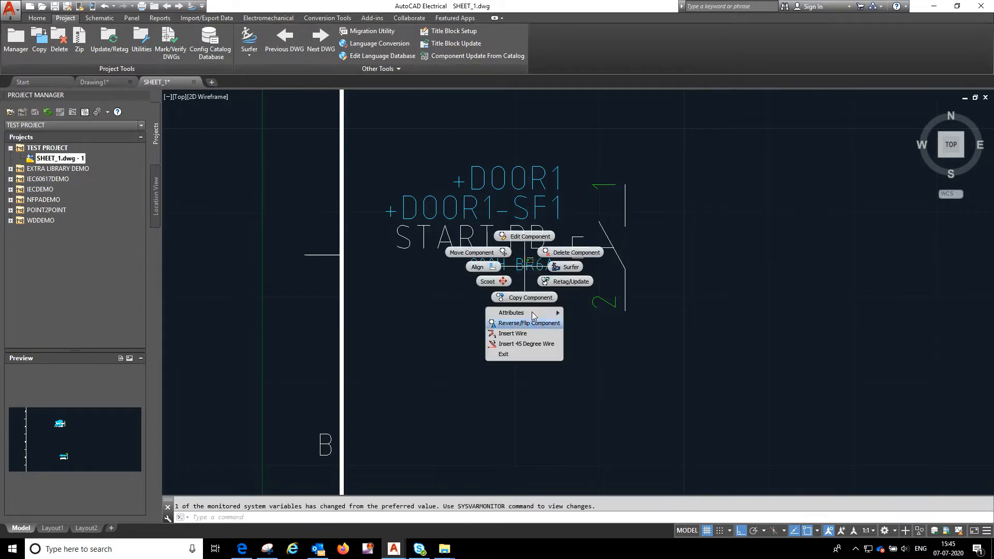
{"action": "mouse_move", "coordinate": [536, 314]}
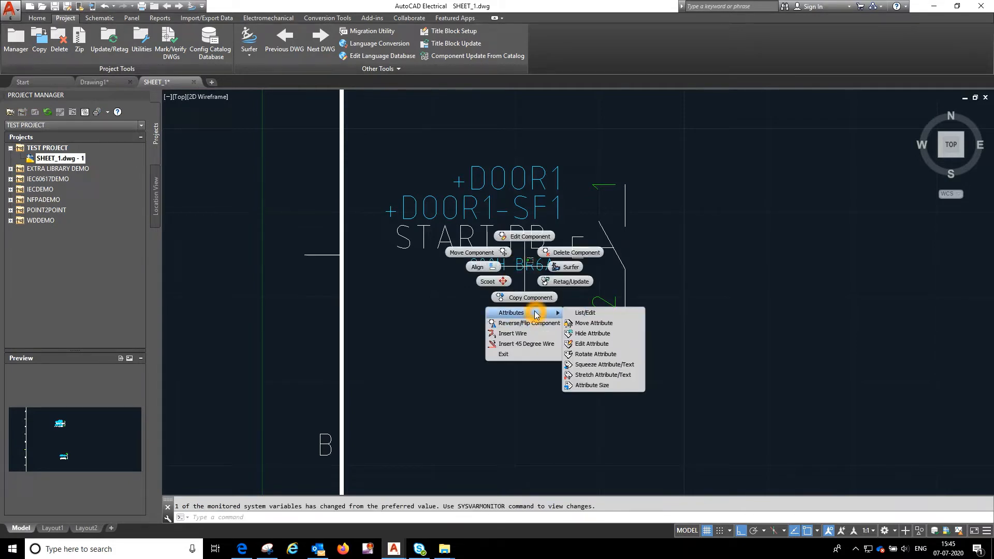
{"action": "left_click", "coordinate": [620, 387]}
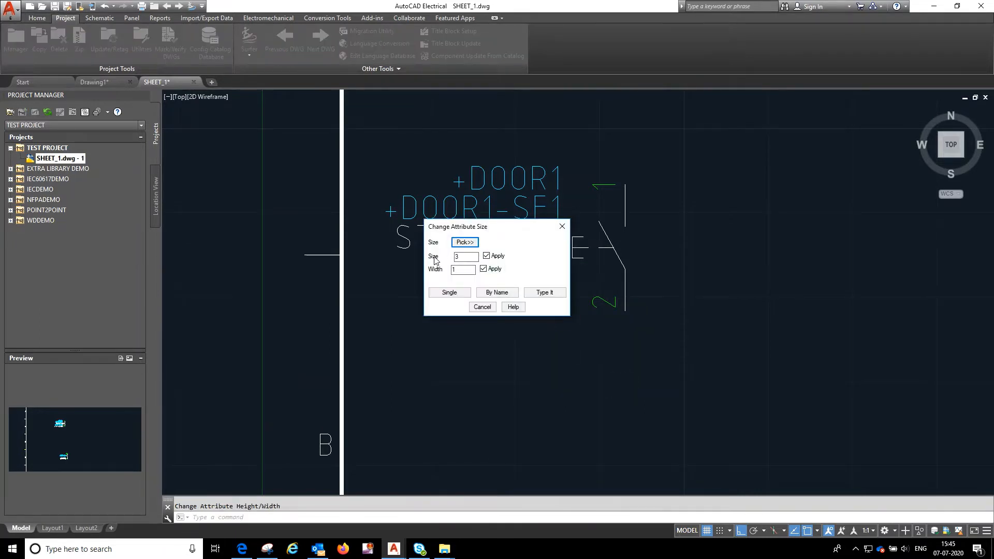
{"action": "left_click", "coordinate": [434, 256]}
{"action": "left_click_drag", "start_coordinate": [444, 260], "coordinate": [462, 260]}
{"action": "left_click", "coordinate": [450, 293]}
{"action": "left_click", "coordinate": [525, 265]}
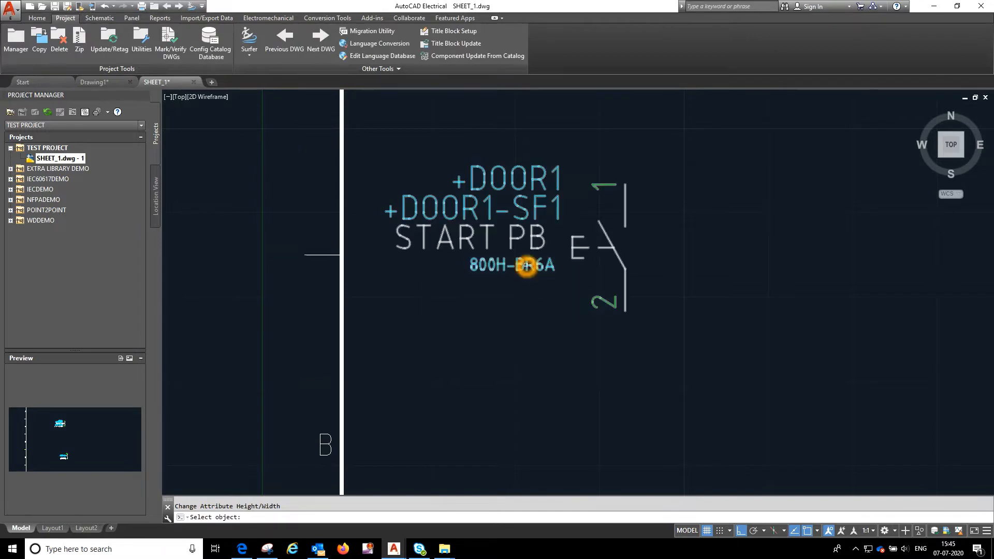
{"action": "left_click", "coordinate": [561, 282]}
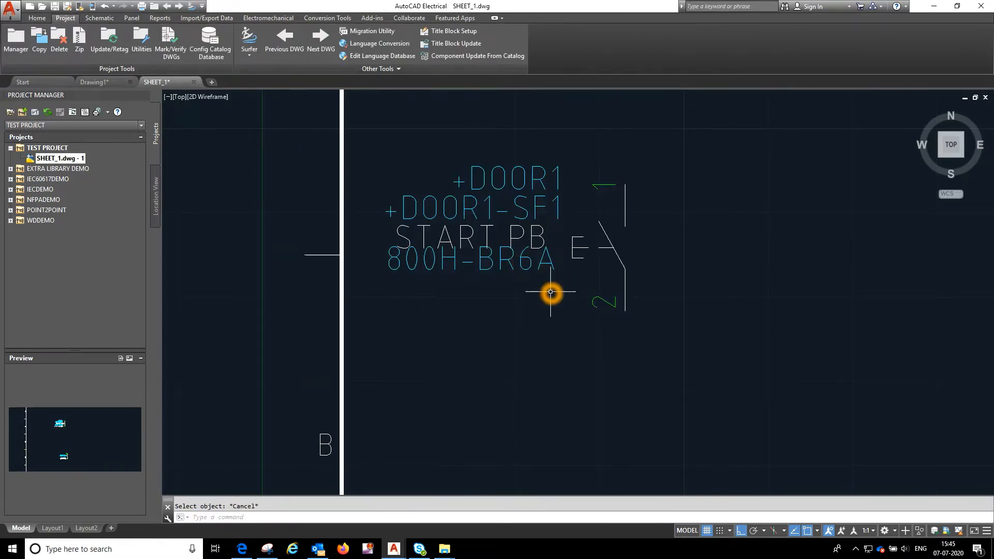
Move the push button's 800H-BR6A catalog number down, clear of the START PB description.
{"action": "left_click", "coordinate": [533, 261]}
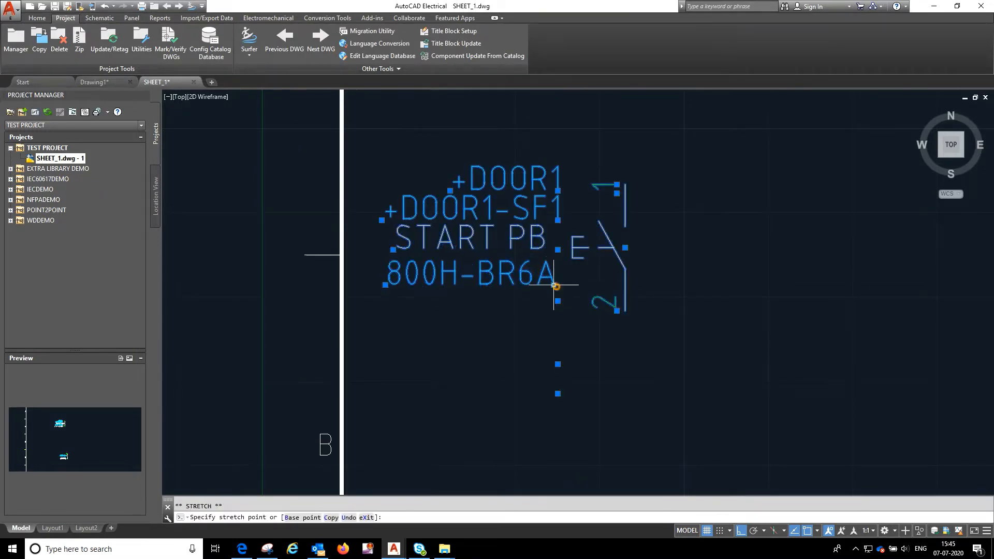
{"action": "key", "text": "Escape"}
{"action": "scroll", "coordinate": [513, 264], "scroll_direction": "down", "scroll_amount": 4}
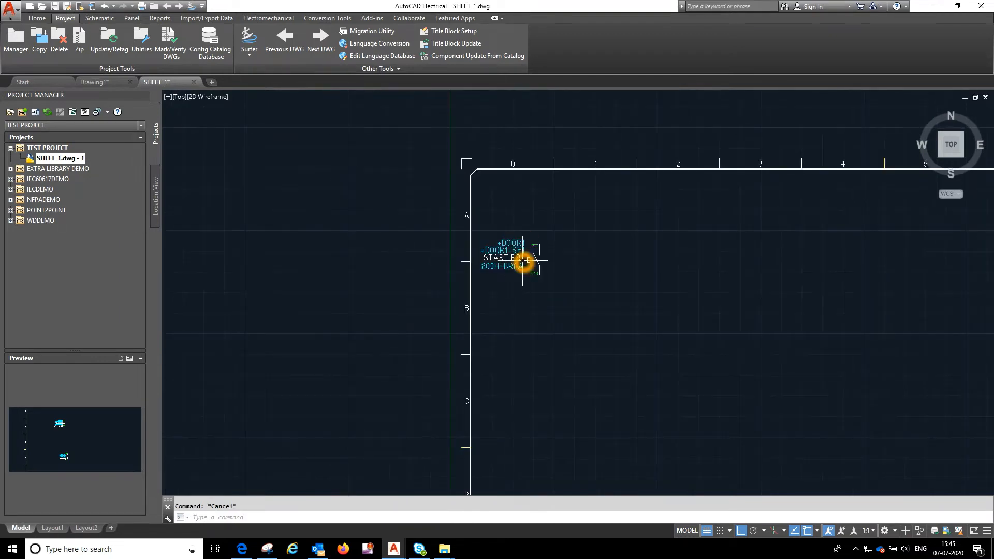
{"action": "scroll", "coordinate": [473, 242], "scroll_direction": "down", "scroll_amount": 6}
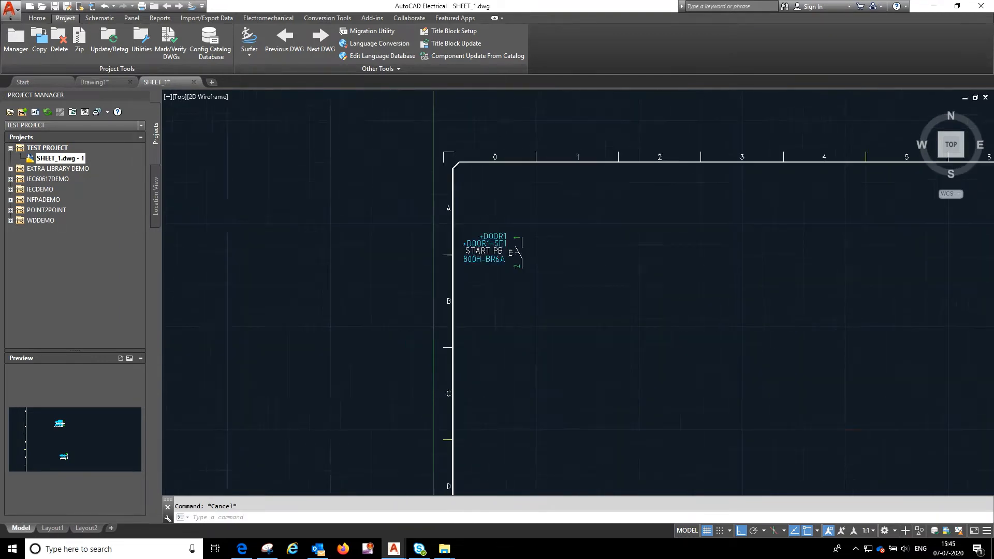
{"action": "scroll", "coordinate": [504, 256], "scroll_direction": "up", "scroll_amount": 4}
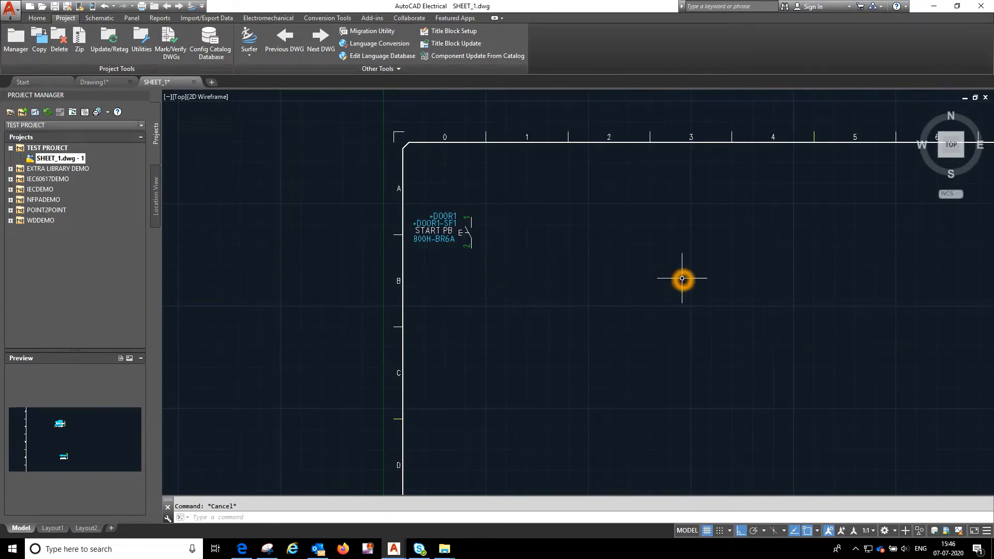
{"action": "scroll", "coordinate": [427, 197], "scroll_direction": "down", "scroll_amount": 4}
{"action": "scroll", "coordinate": [430, 201], "scroll_direction": "up", "scroll_amount": 4}
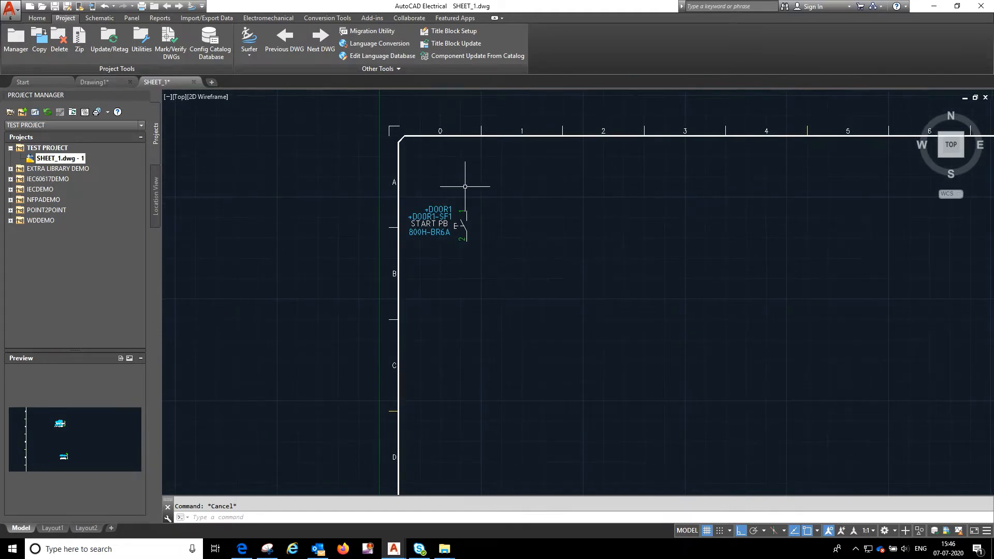
{"action": "scroll", "coordinate": [462, 185], "scroll_direction": "down", "scroll_amount": 2}
{"action": "left_click", "coordinate": [570, 268]}
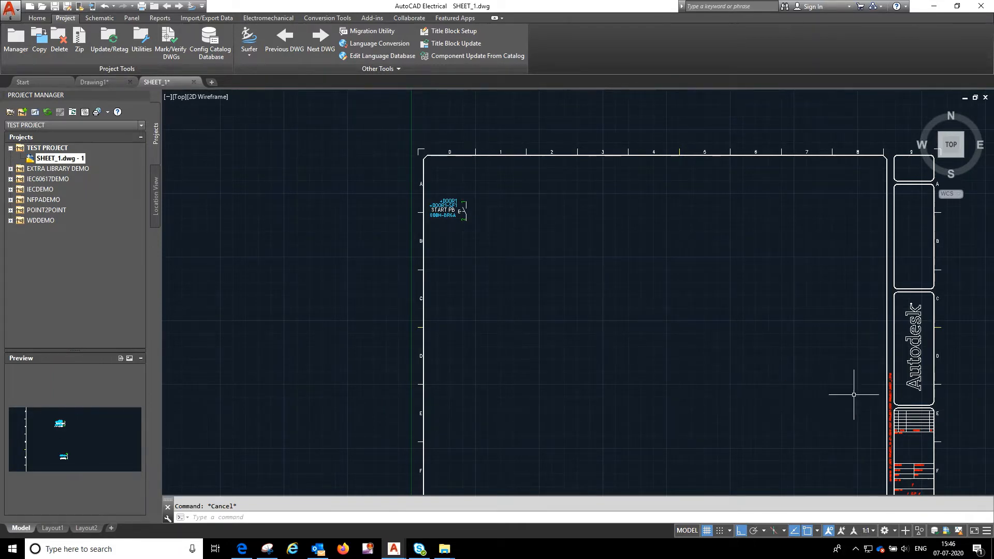
{"action": "left_click", "coordinate": [831, 447]}
{"action": "left_click", "coordinate": [674, 301]}
{"action": "left_click", "coordinate": [634, 270]}
{"action": "left_click", "coordinate": [486, 262]}
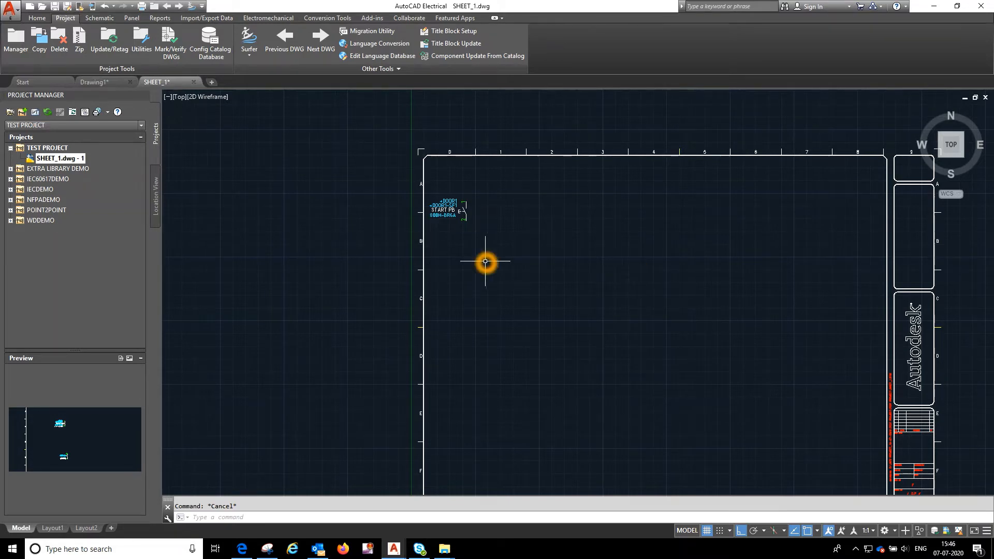
{"action": "scroll", "coordinate": [455, 206], "scroll_direction": "up", "scroll_amount": 4}
{"action": "left_click", "coordinate": [486, 264]}
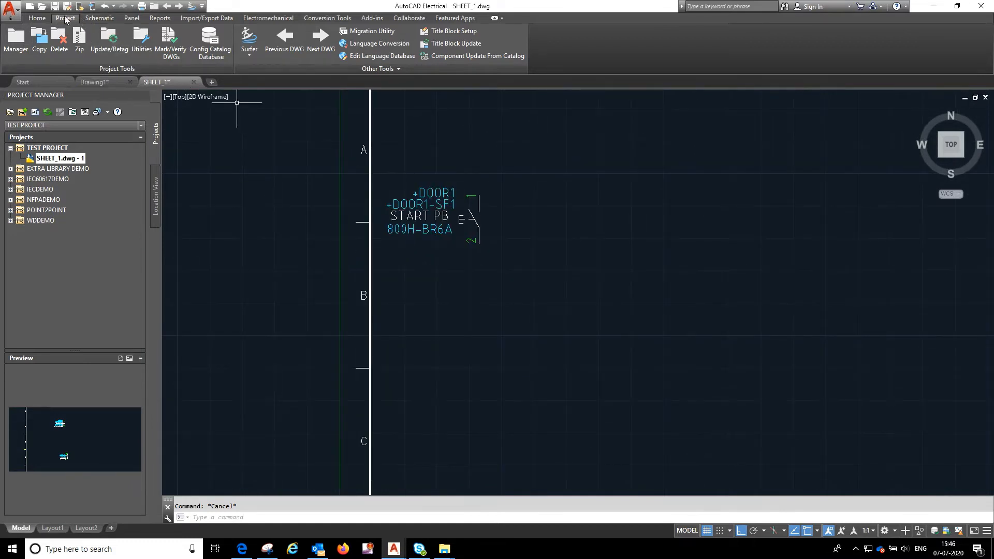
Insert a 2nd+ NO Contact push button symbol in the open area below and to the right of the START PB push button.
{"action": "left_click", "coordinate": [100, 18]}
{"action": "left_click", "coordinate": [23, 52]}
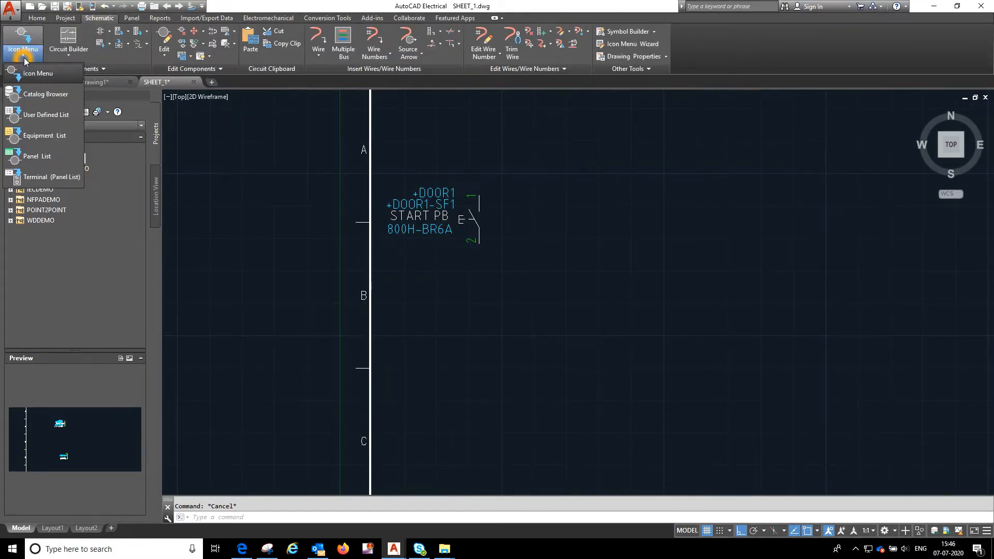
{"action": "left_click", "coordinate": [33, 77]}
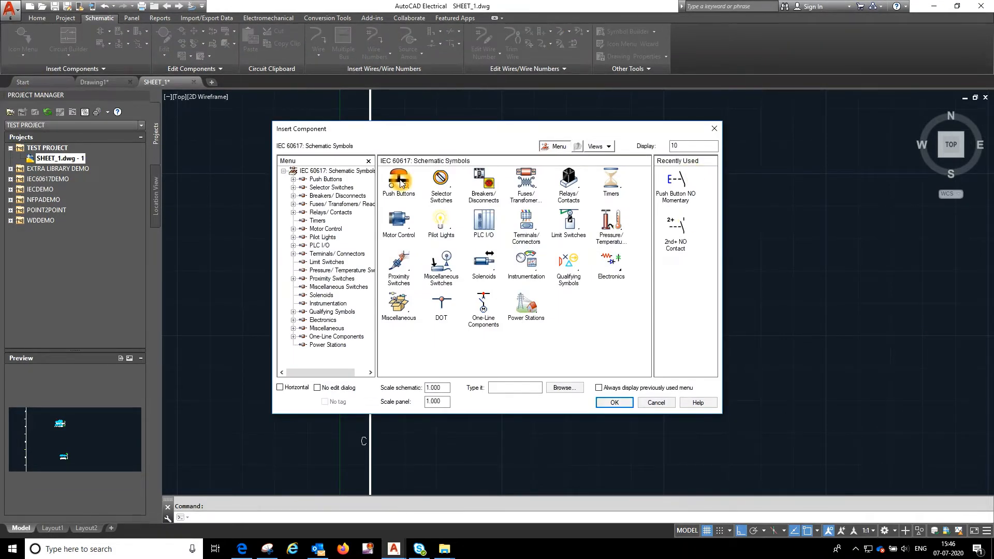
{"action": "left_click", "coordinate": [399, 181]}
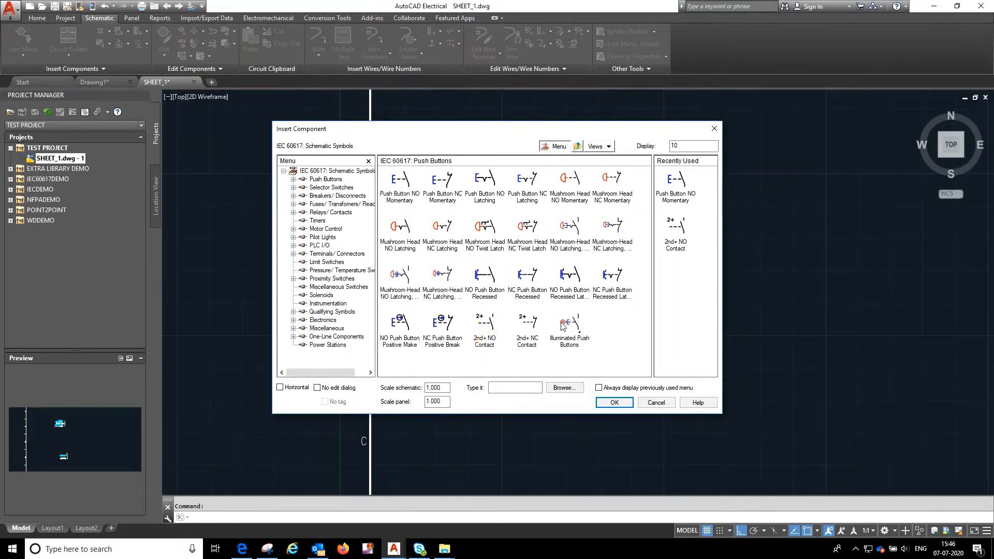
{"action": "left_click", "coordinate": [484, 329]}
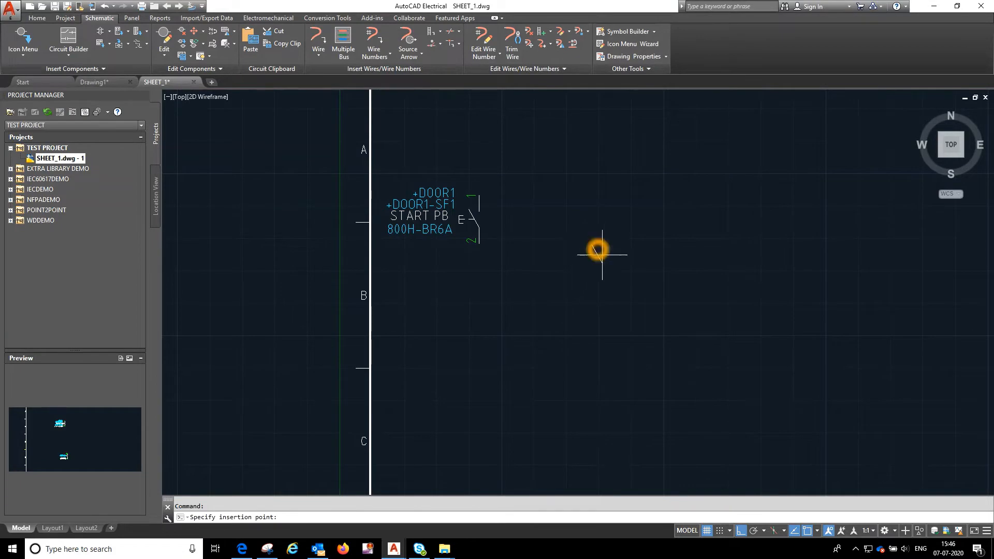
{"action": "scroll", "coordinate": [586, 255], "scroll_direction": "down", "scroll_amount": 4}
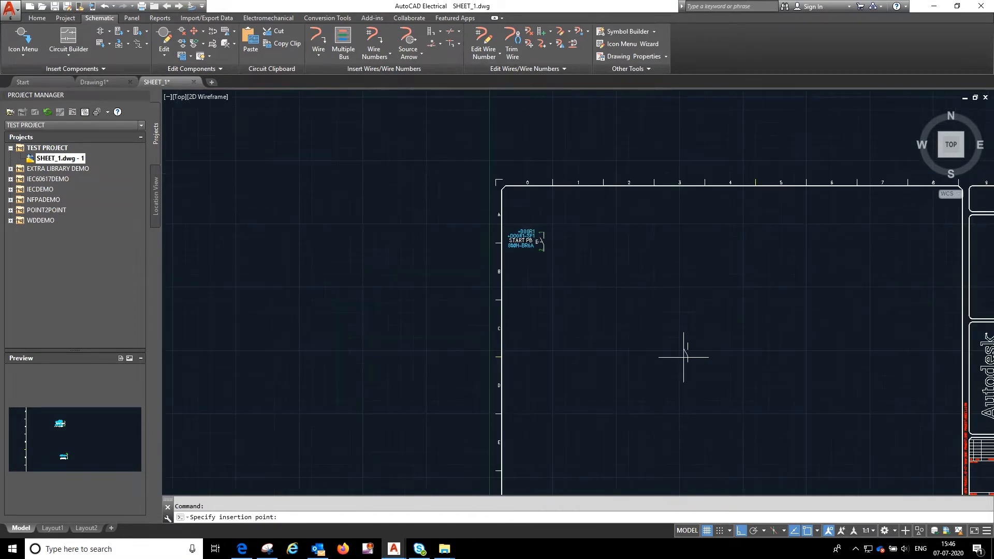
{"action": "left_click", "coordinate": [620, 351]}
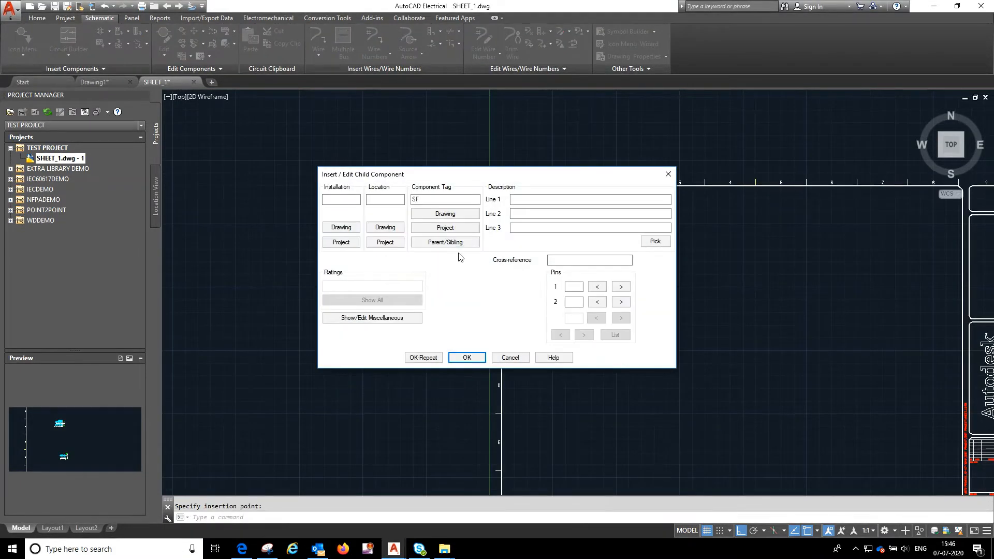
Link the child contact to the parent push button SF1 and accept it without mapping the symbol to the catalog number.
{"action": "left_click", "coordinate": [573, 286]}
{"action": "left_click", "coordinate": [573, 301]}
{"action": "left_click", "coordinate": [440, 243]}
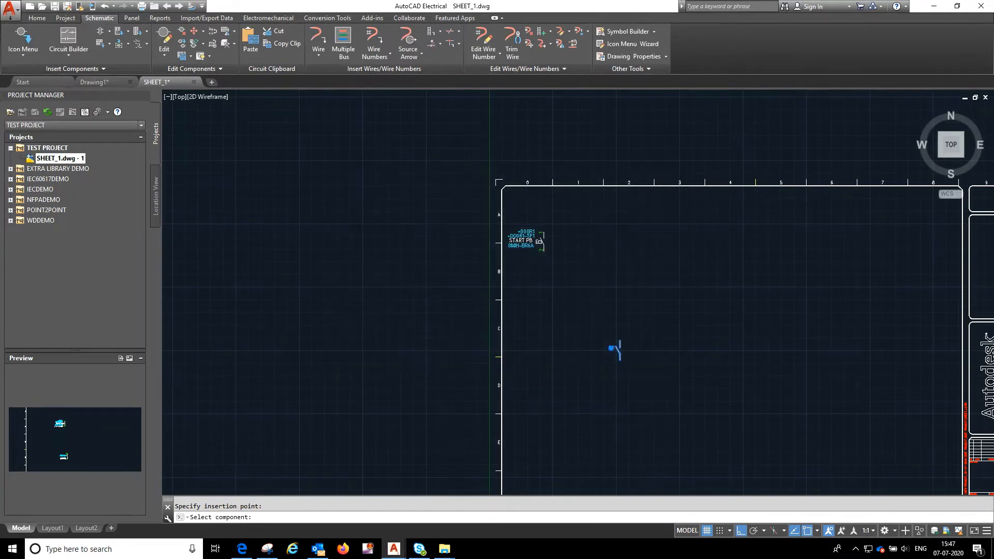
{"action": "left_click", "coordinate": [538, 241]}
{"action": "left_click", "coordinate": [476, 358]}
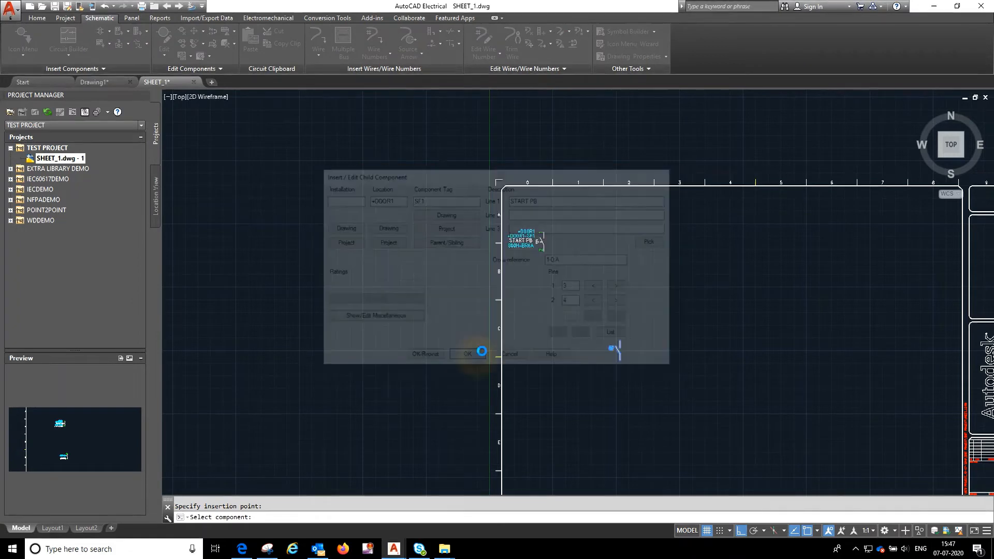
{"action": "left_click", "coordinate": [437, 282]}
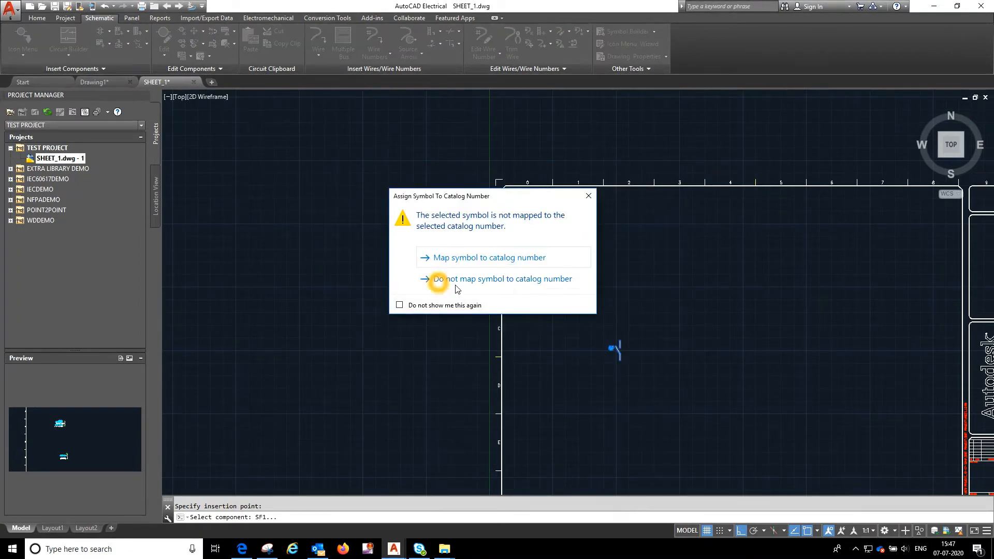
{"action": "left_click", "coordinate": [549, 285]}
{"action": "left_click", "coordinate": [548, 283]}
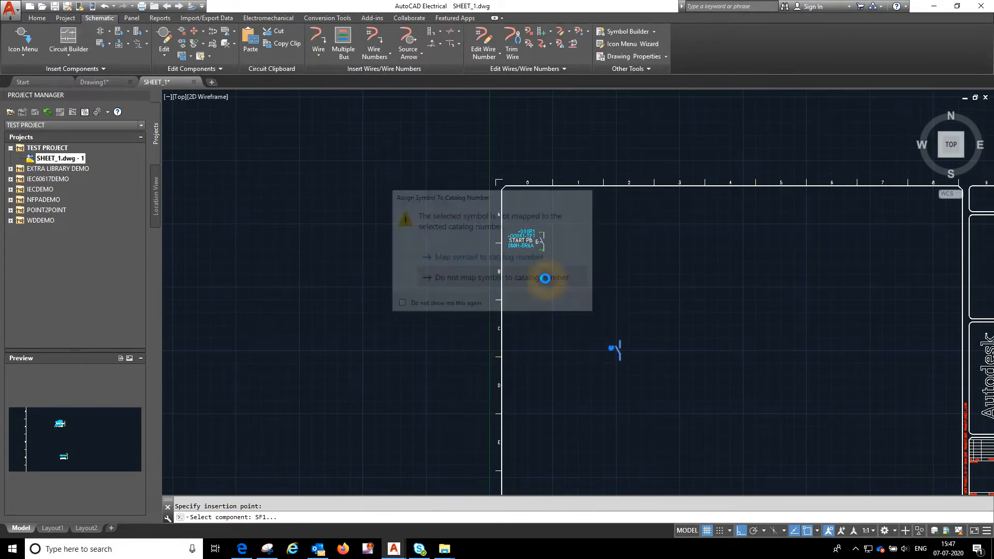
{"action": "left_click", "coordinate": [606, 350]}
Move the parent START PB push button to the right, into column 1 near the top of the sheet.
{"action": "scroll", "coordinate": [550, 259], "scroll_direction": "down", "scroll_amount": 2}
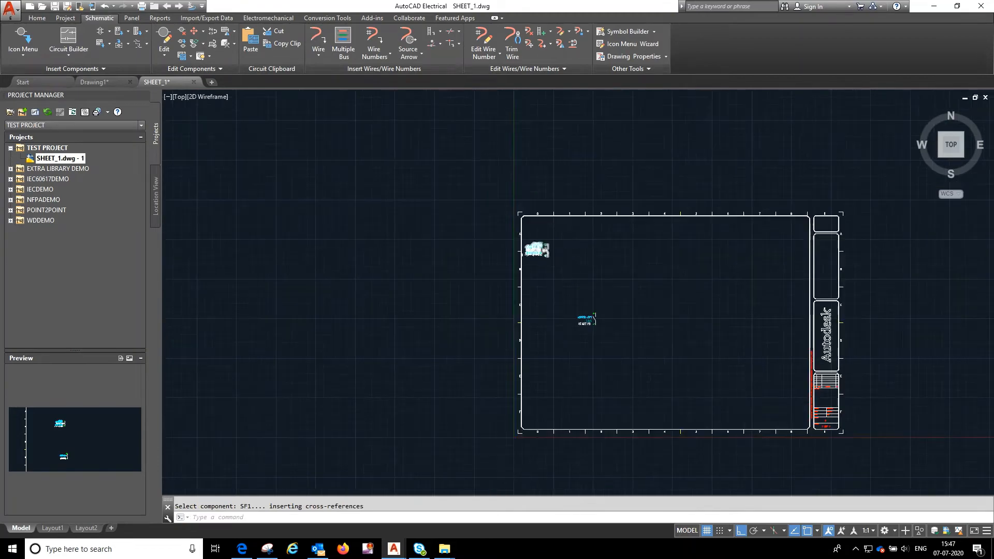
{"action": "scroll", "coordinate": [537, 252], "scroll_direction": "up", "scroll_amount": 4}
{"action": "right_click", "coordinate": [546, 251]}
{"action": "left_click", "coordinate": [495, 238]}
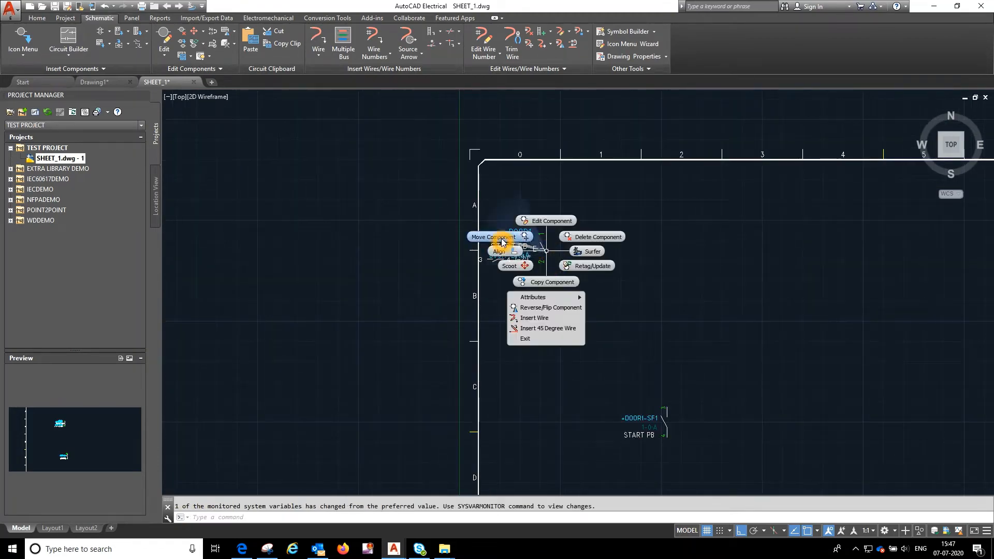
{"action": "left_click", "coordinate": [606, 229]}
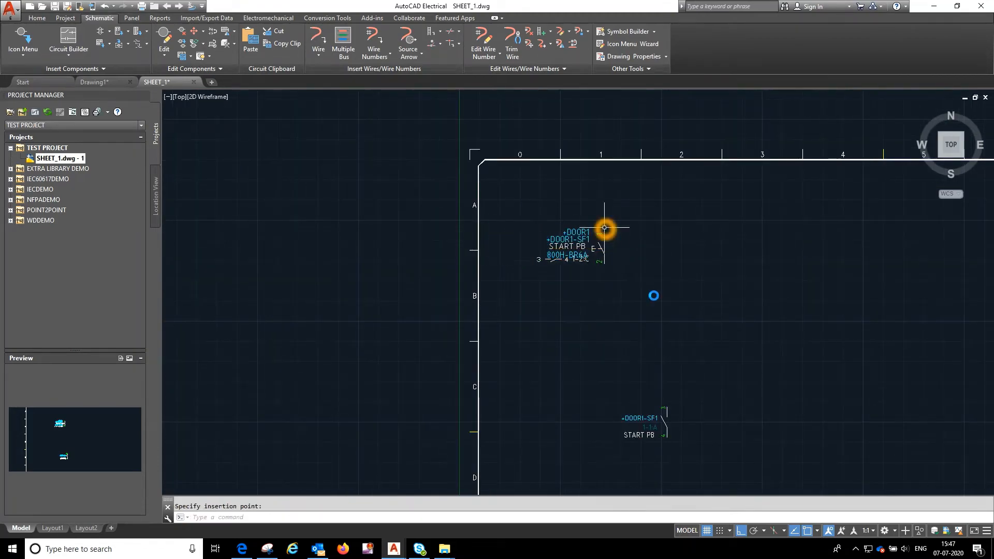
{"action": "scroll", "coordinate": [553, 275], "scroll_direction": "down", "scroll_amount": 2}
{"action": "scroll", "coordinate": [554, 282], "scroll_direction": "up", "scroll_amount": 7}
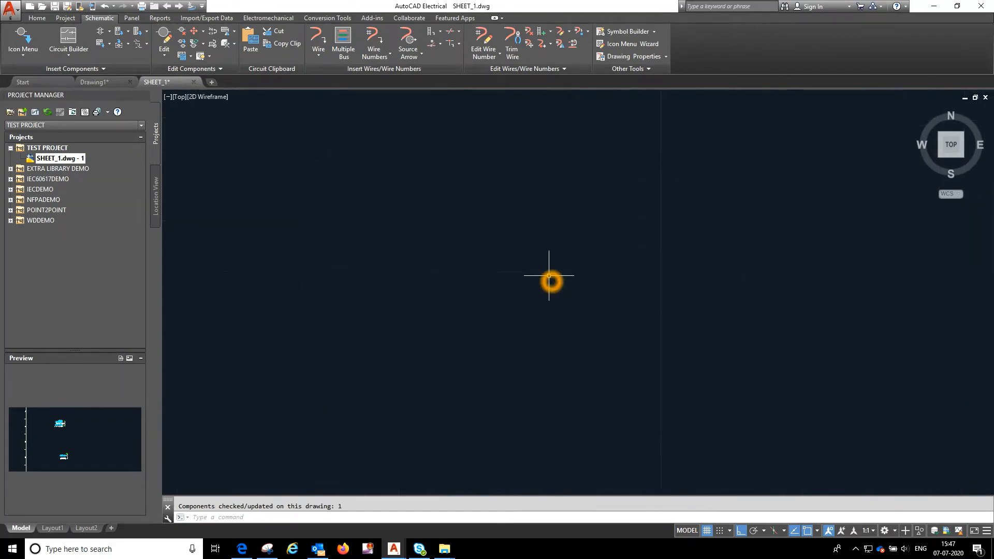
{"action": "left_click", "coordinate": [544, 260]}
{"action": "scroll", "coordinate": [528, 235], "scroll_direction": "down", "scroll_amount": 3}
{"action": "left_click", "coordinate": [528, 226]}
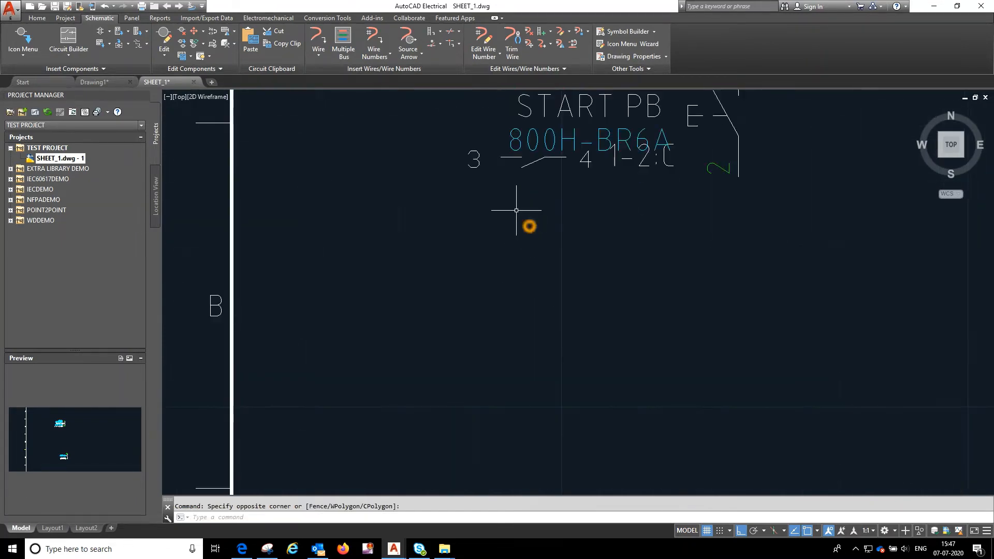
{"action": "left_click", "coordinate": [469, 161]}
{"action": "left_click", "coordinate": [478, 170]}
{"action": "left_click", "coordinate": [520, 229]}
{"action": "left_click", "coordinate": [466, 148]}
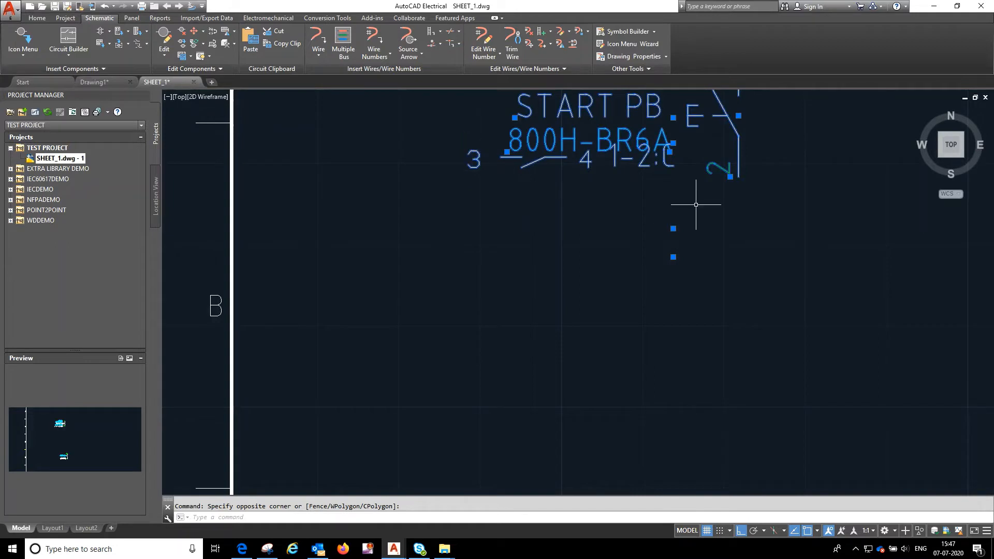
{"action": "left_click", "coordinate": [672, 157]}
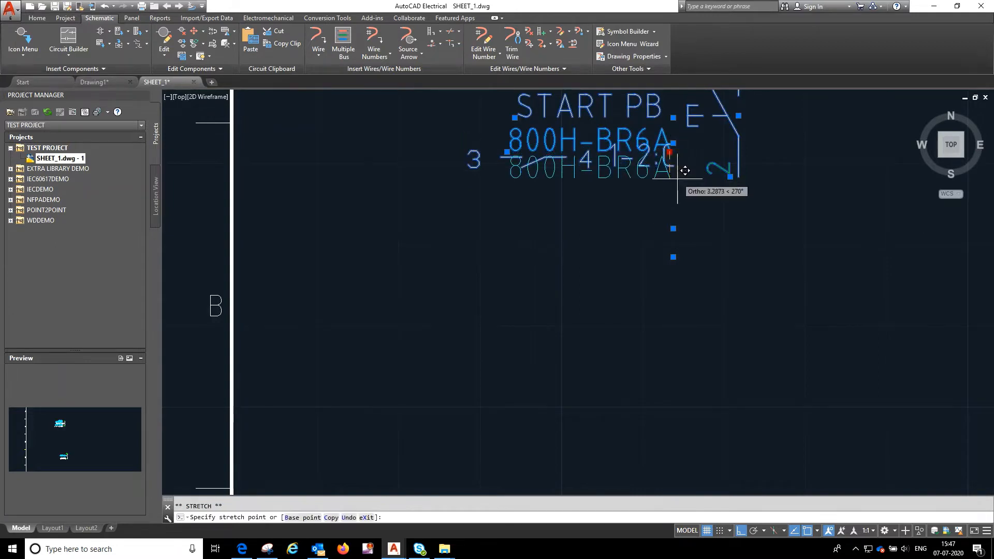
{"action": "key", "text": "Escape"}
Move the parent push button's contact cross-reference down, below the 800H-BR6A catalog number.
{"action": "left_click", "coordinate": [538, 208]}
{"action": "left_click", "coordinate": [465, 166]}
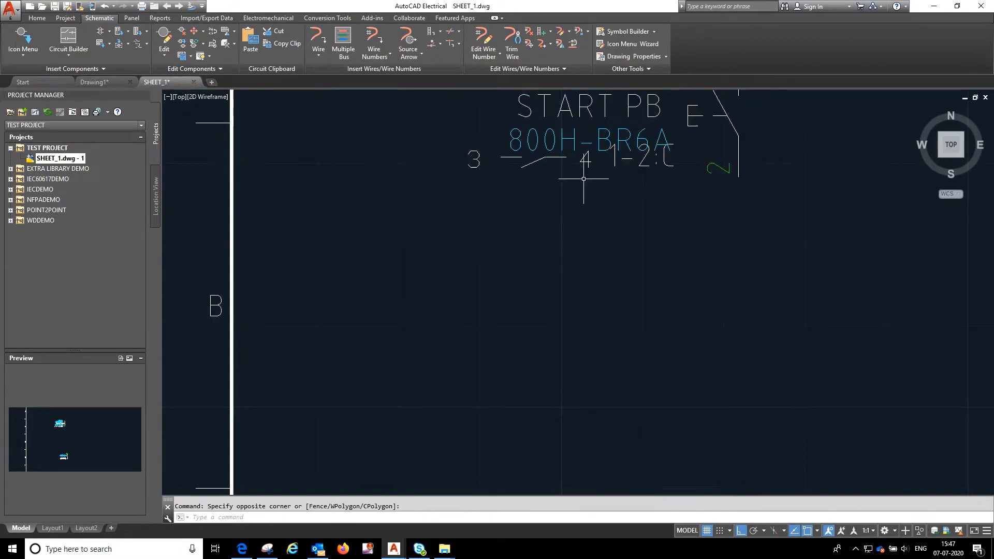
{"action": "left_click", "coordinate": [632, 207]}
{"action": "left_click", "coordinate": [561, 162]}
{"action": "left_click", "coordinate": [674, 145]}
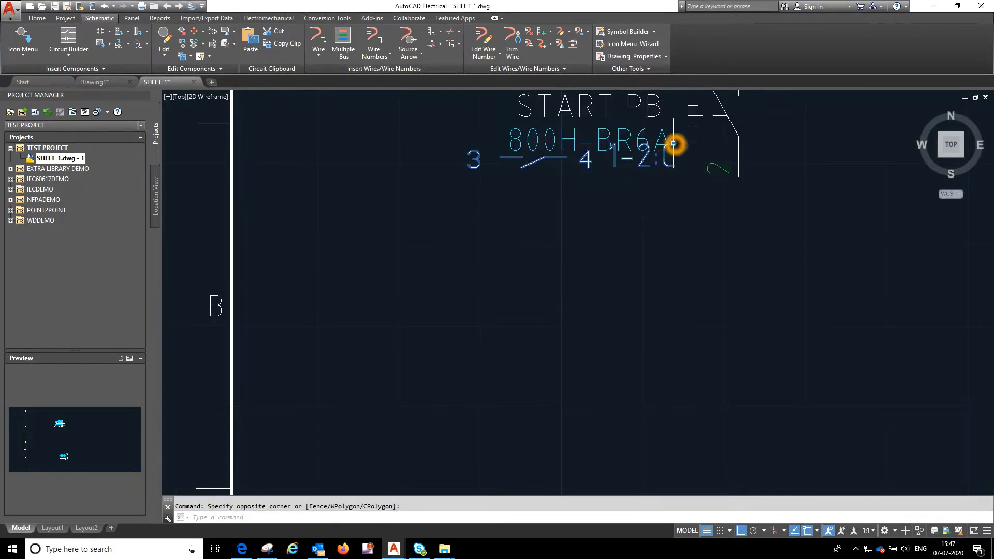
{"action": "left_click", "coordinate": [673, 168]}
{"action": "key", "text": "Escape"}
{"action": "scroll", "coordinate": [590, 210], "scroll_direction": "down", "scroll_amount": 5}
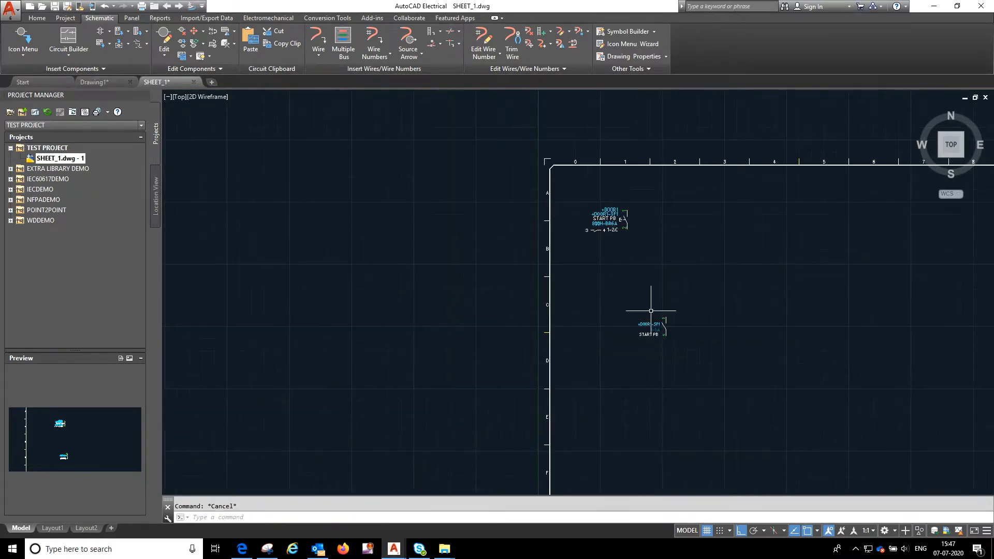
Hide the START PB description attribute on the child contact and save the drawing.
{"action": "scroll", "coordinate": [648, 325], "scroll_direction": "up", "scroll_amount": 2}
{"action": "right_click", "coordinate": [636, 328]}
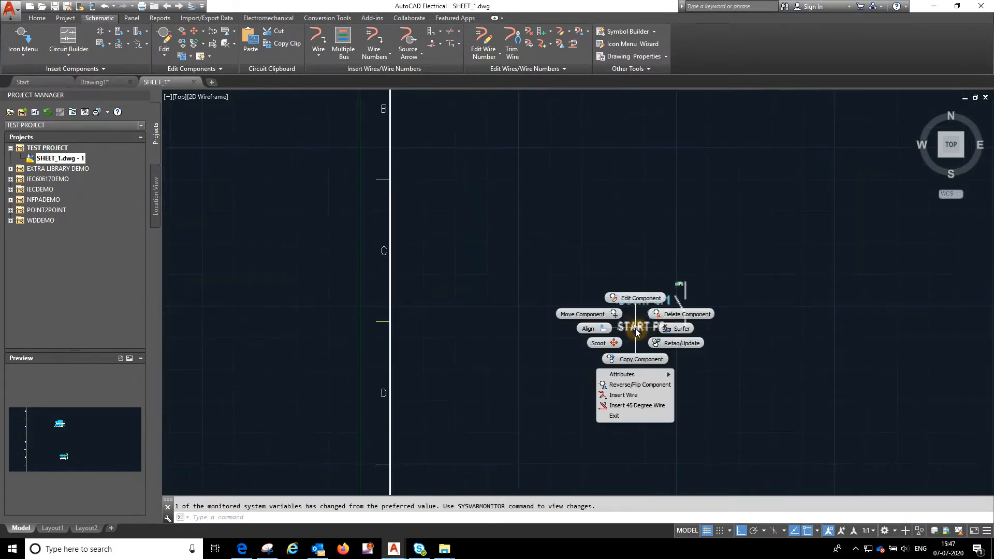
{"action": "left_click", "coordinate": [651, 376]}
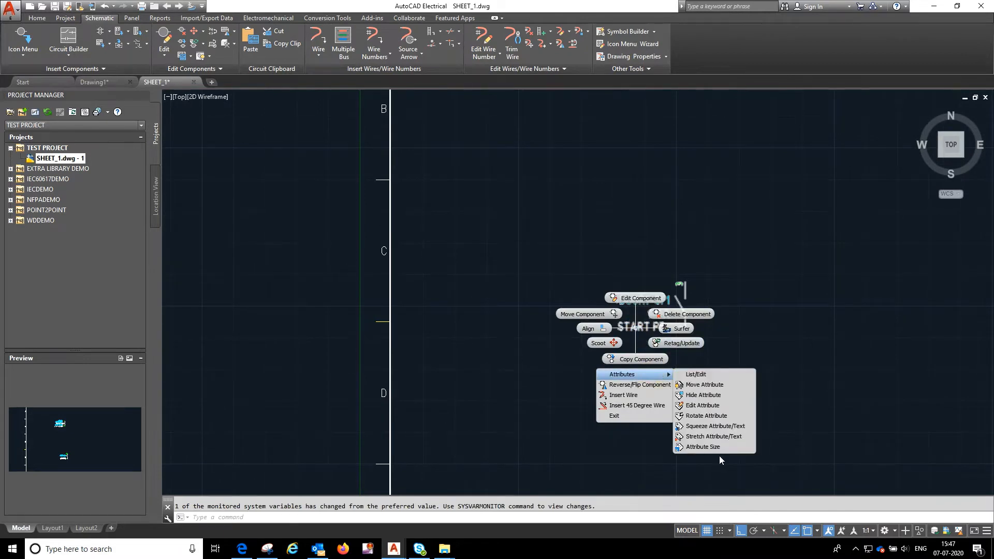
{"action": "left_click", "coordinate": [703, 395]}
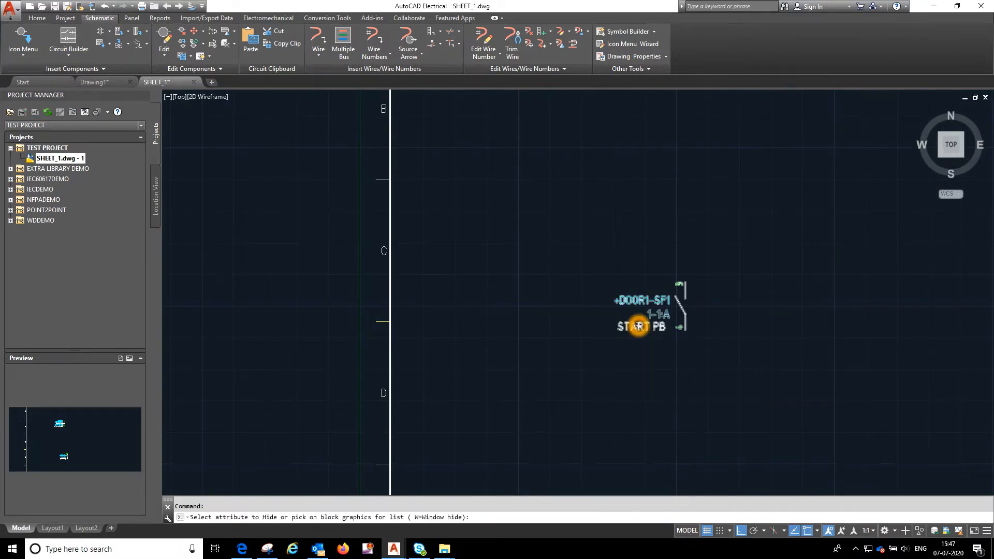
{"action": "left_click", "coordinate": [638, 326]}
{"action": "scroll", "coordinate": [633, 343], "scroll_direction": "down", "scroll_amount": 2}
{"action": "key", "text": "Escape"}
{"action": "key", "text": "ctrl+s"}
{"action": "scroll", "coordinate": [646, 331], "scroll_direction": "up", "scroll_amount": 1}
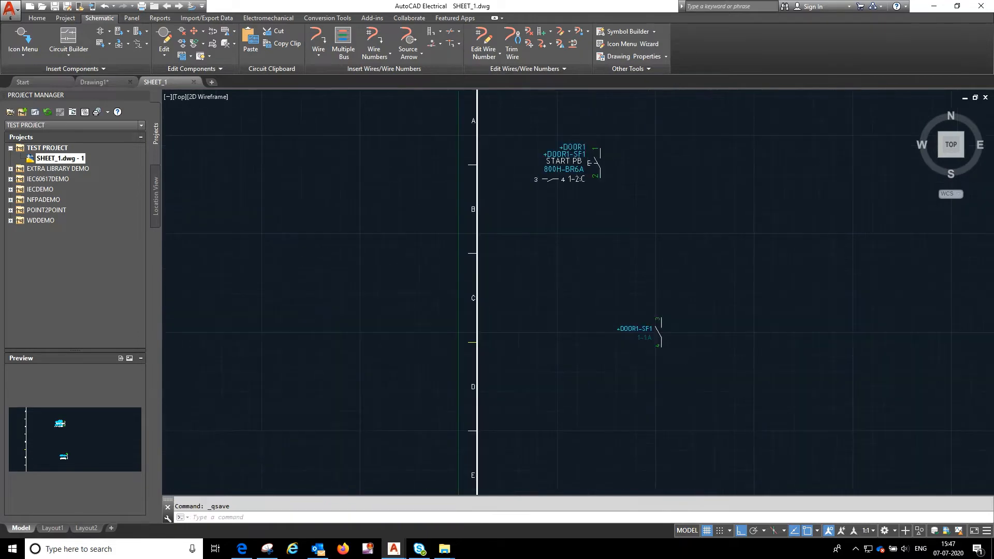
{"action": "left_click", "coordinate": [639, 247]}
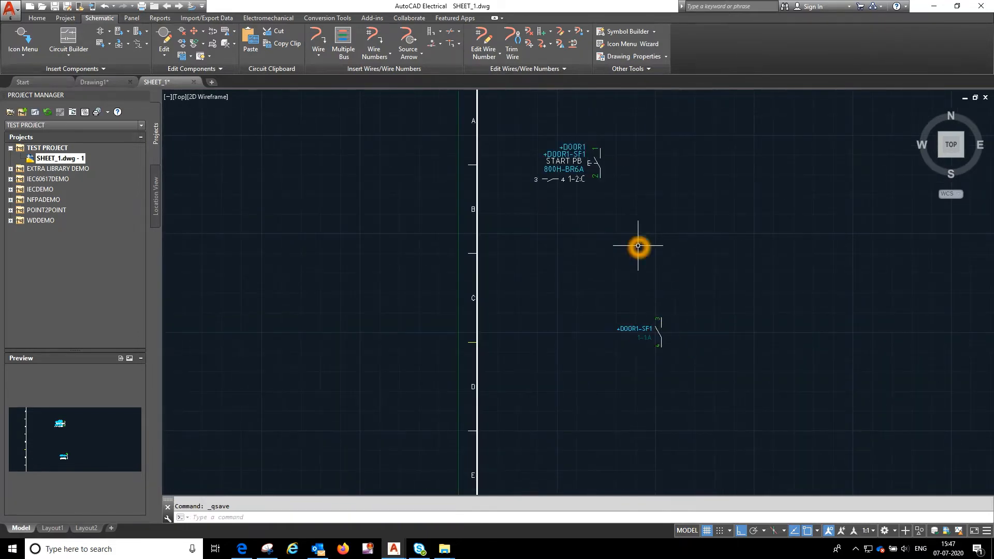
{"action": "left_click", "coordinate": [634, 341]}
{"action": "left_click", "coordinate": [547, 278]}
{"action": "scroll", "coordinate": [547, 279], "scroll_direction": "down", "scroll_amount": 1}
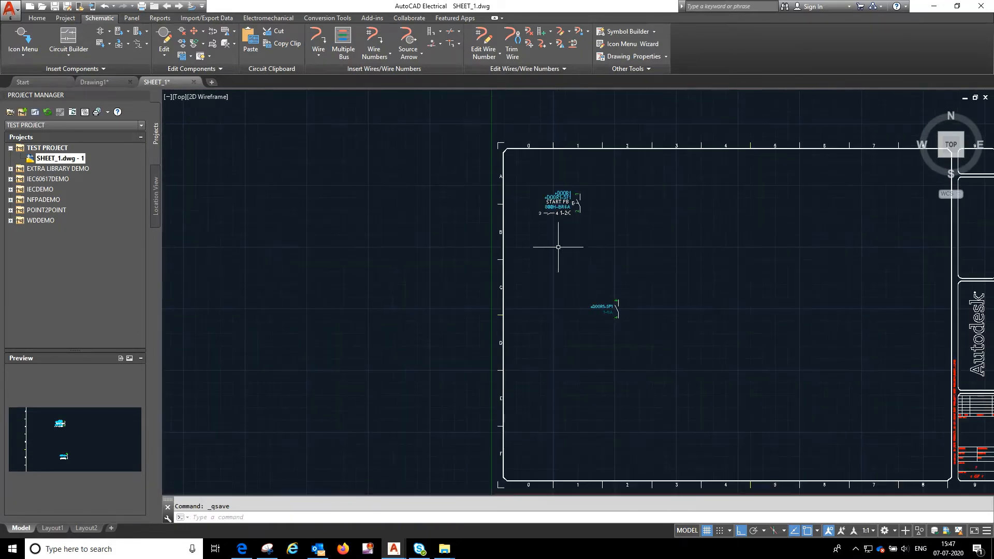
{"action": "scroll", "coordinate": [600, 303], "scroll_direction": "up", "scroll_amount": 1}
{"action": "left_click", "coordinate": [609, 308]}
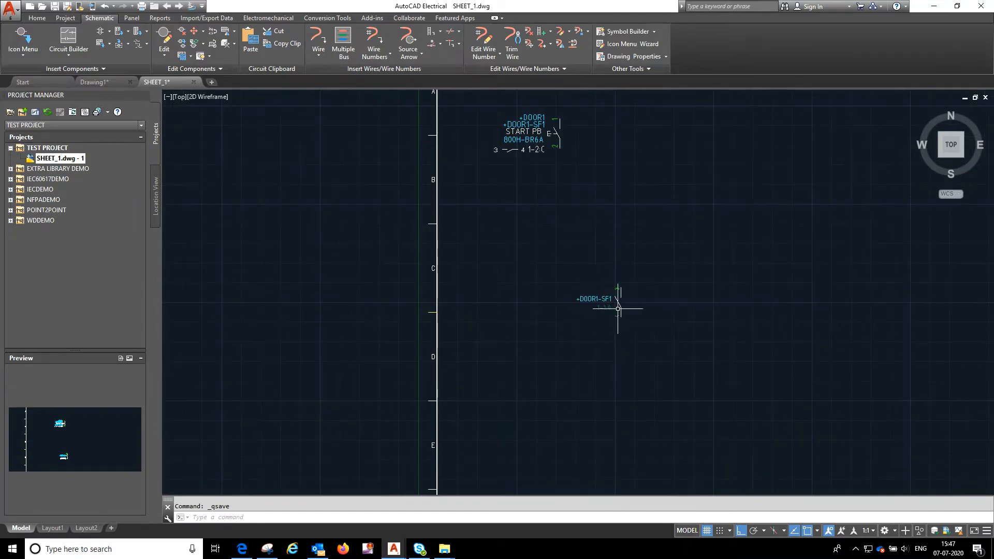
Examine the child contact's parent cross-reference in row C and compare it with the sheet's column and row zones.
{"action": "left_click", "coordinate": [624, 308]}
{"action": "scroll", "coordinate": [573, 267], "scroll_direction": "down", "scroll_amount": 3}
{"action": "scroll", "coordinate": [572, 311], "scroll_direction": "up", "scroll_amount": 5}
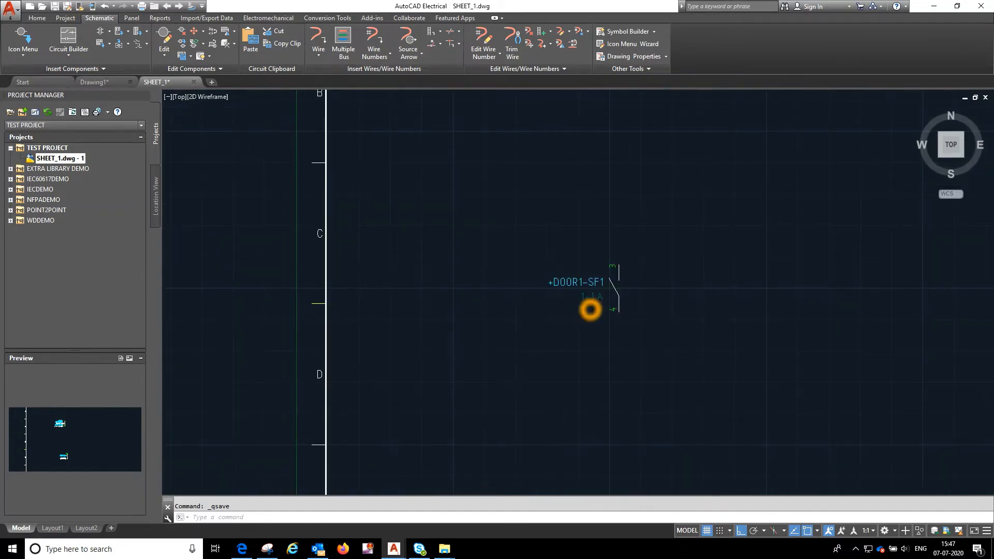
{"action": "scroll", "coordinate": [583, 298], "scroll_direction": "down", "scroll_amount": 2}
{"action": "scroll", "coordinate": [531, 238], "scroll_direction": "down", "scroll_amount": 2}
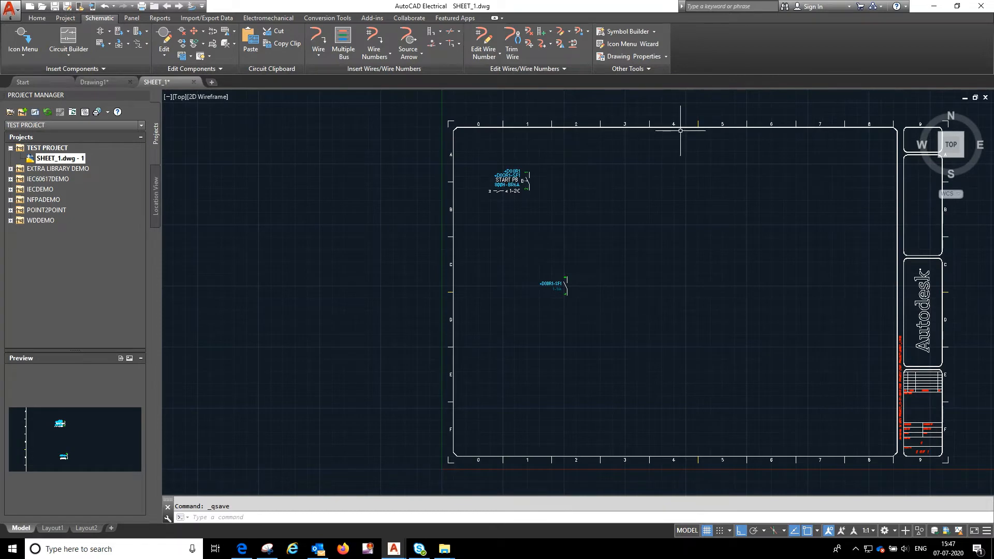
{"action": "scroll", "coordinate": [572, 288], "scroll_direction": "up", "scroll_amount": 2}
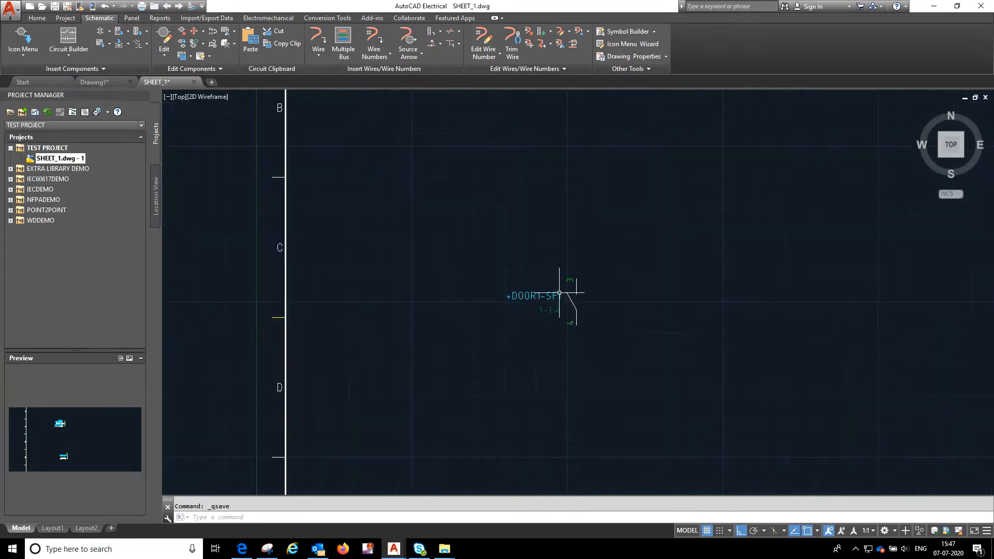
{"action": "scroll", "coordinate": [573, 312], "scroll_direction": "down", "scroll_amount": 1}
{"action": "scroll", "coordinate": [569, 311], "scroll_direction": "down", "scroll_amount": 4}
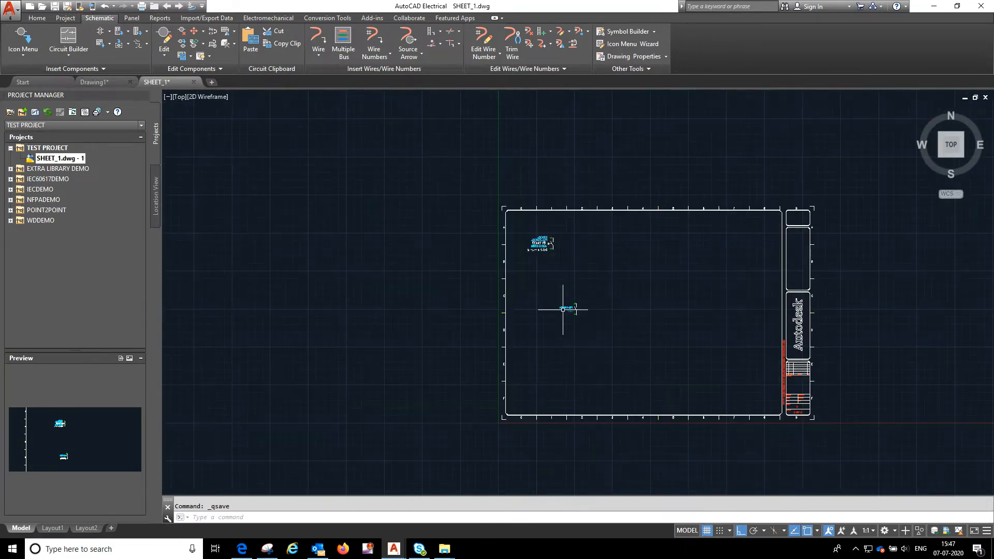
Examine the parent START PB push button's contact cross-reference and check it against the child contact's zone on the sheet.
{"action": "scroll", "coordinate": [544, 263], "scroll_direction": "up", "scroll_amount": 2}
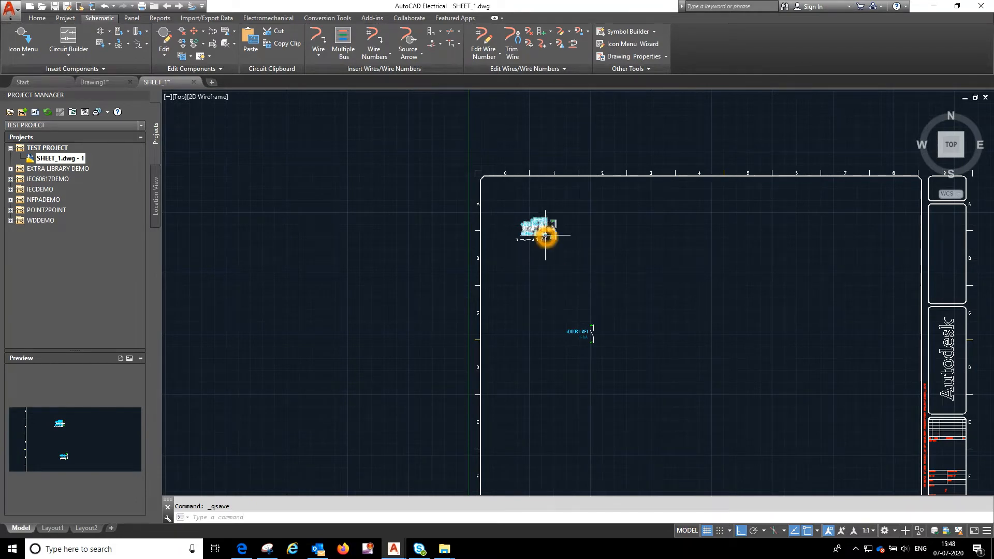
{"action": "scroll", "coordinate": [543, 240], "scroll_direction": "up", "scroll_amount": 2}
{"action": "scroll", "coordinate": [537, 233], "scroll_direction": "up", "scroll_amount": 8}
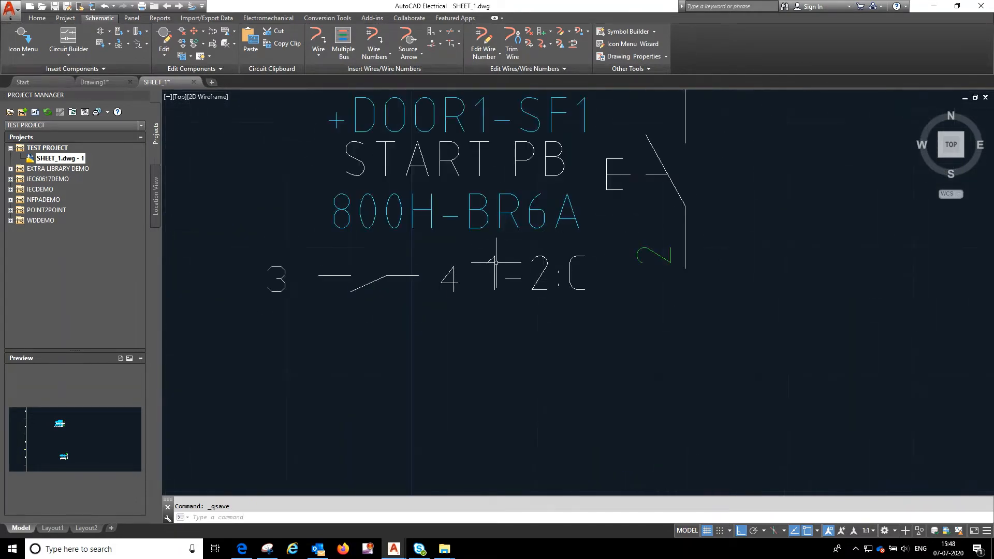
{"action": "scroll", "coordinate": [481, 241], "scroll_direction": "down", "scroll_amount": 6}
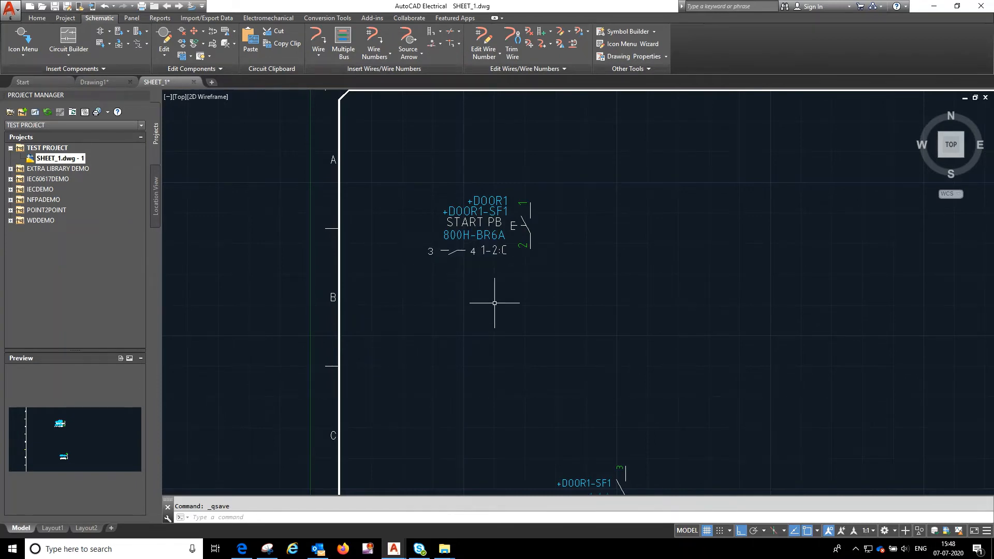
{"action": "scroll", "coordinate": [501, 275], "scroll_direction": "down", "scroll_amount": 5}
{"action": "scroll", "coordinate": [512, 212], "scroll_direction": "up", "scroll_amount": 4}
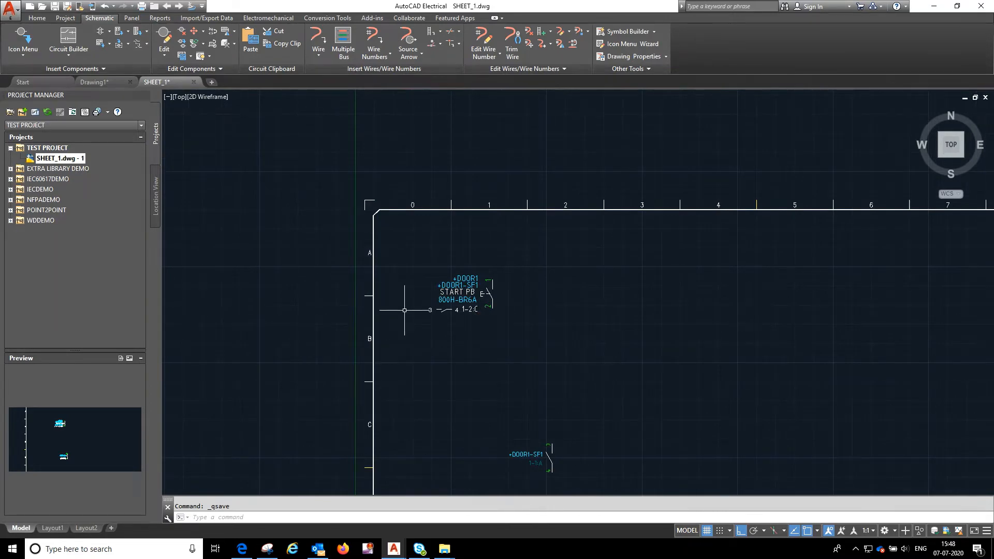
{"action": "scroll", "coordinate": [413, 318], "scroll_direction": "down", "scroll_amount": 4}
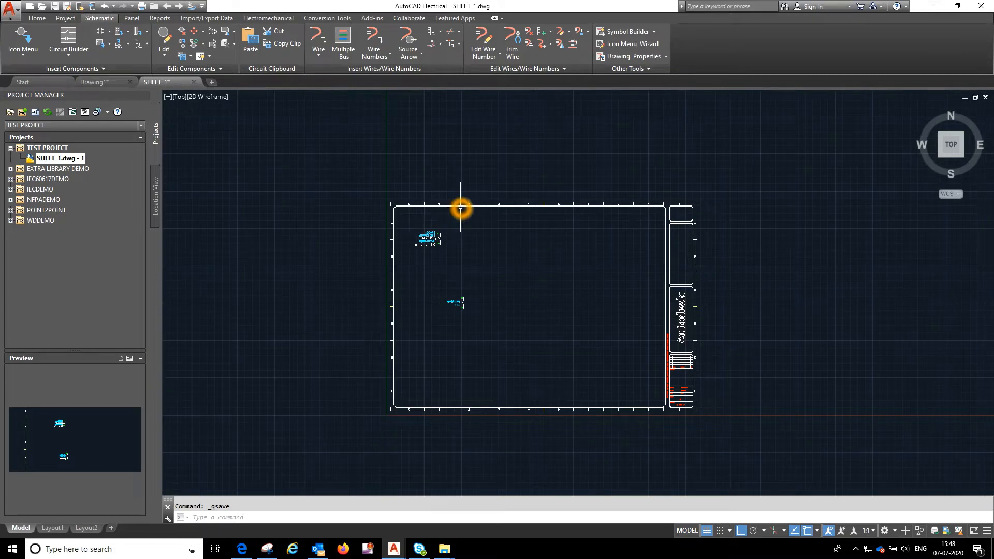
{"action": "scroll", "coordinate": [437, 255], "scroll_direction": "up", "scroll_amount": 7}
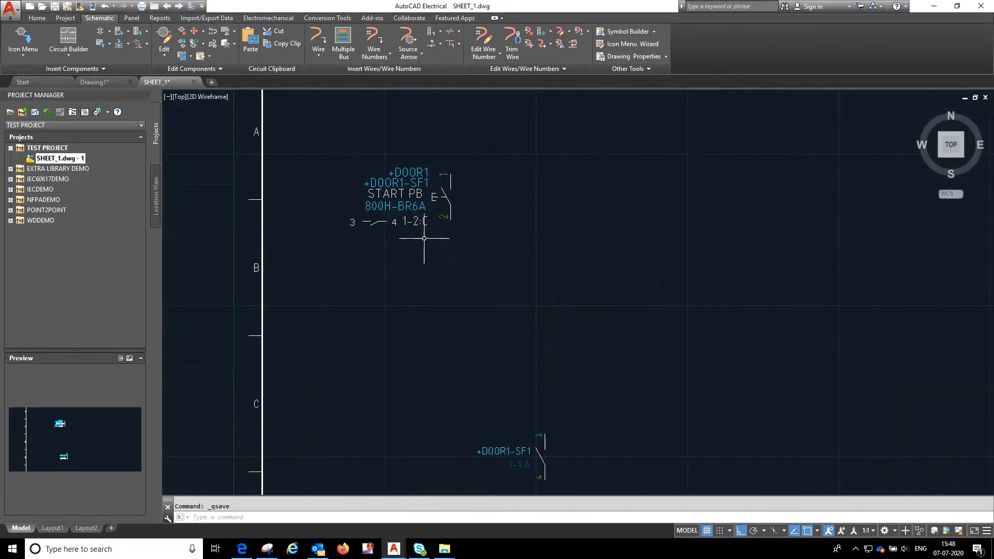
{"action": "scroll", "coordinate": [435, 256], "scroll_direction": "down", "scroll_amount": 8}
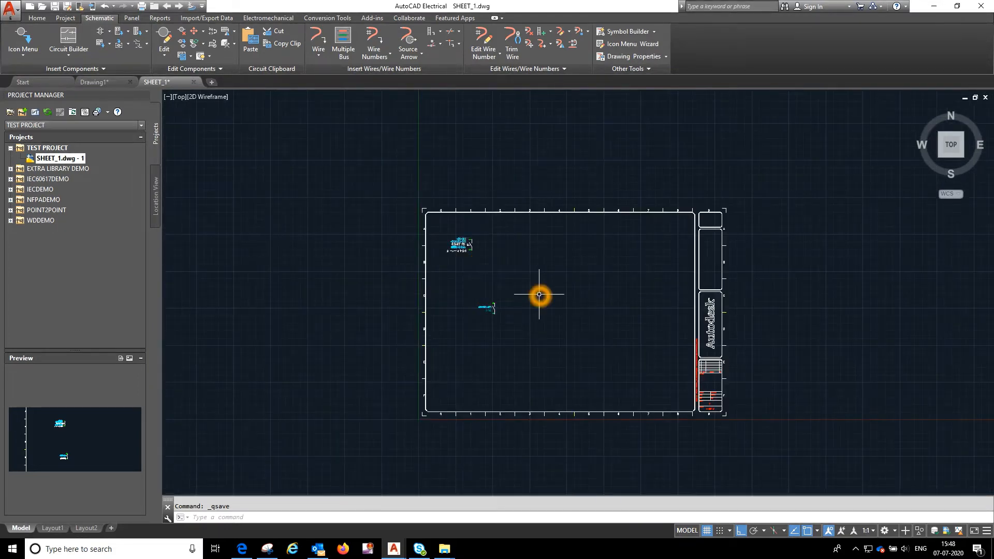
{"action": "scroll", "coordinate": [486, 315], "scroll_direction": "up", "scroll_amount": 8}
{"action": "scroll", "coordinate": [473, 275], "scroll_direction": "down", "scroll_amount": 10}
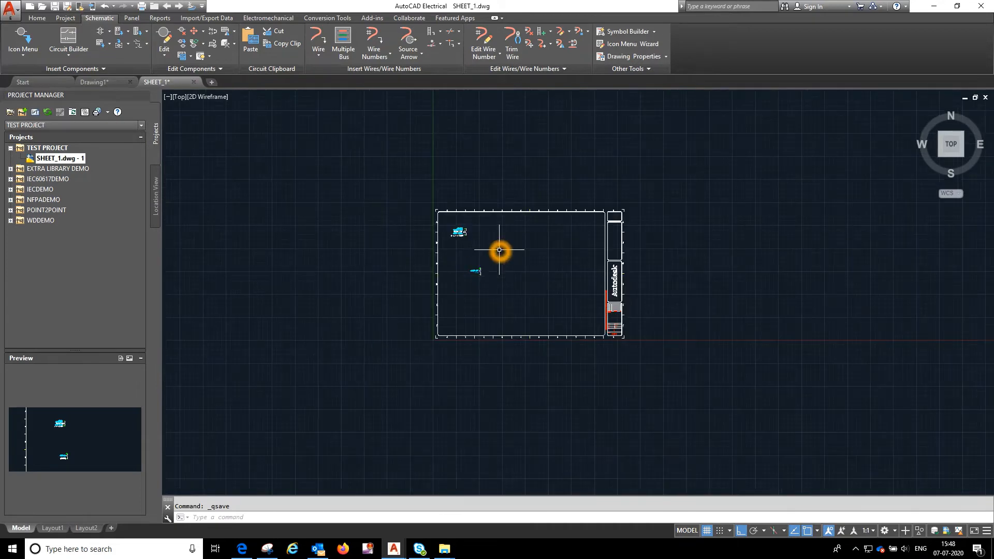
{"action": "scroll", "coordinate": [499, 250], "scroll_direction": "up", "scroll_amount": 5}
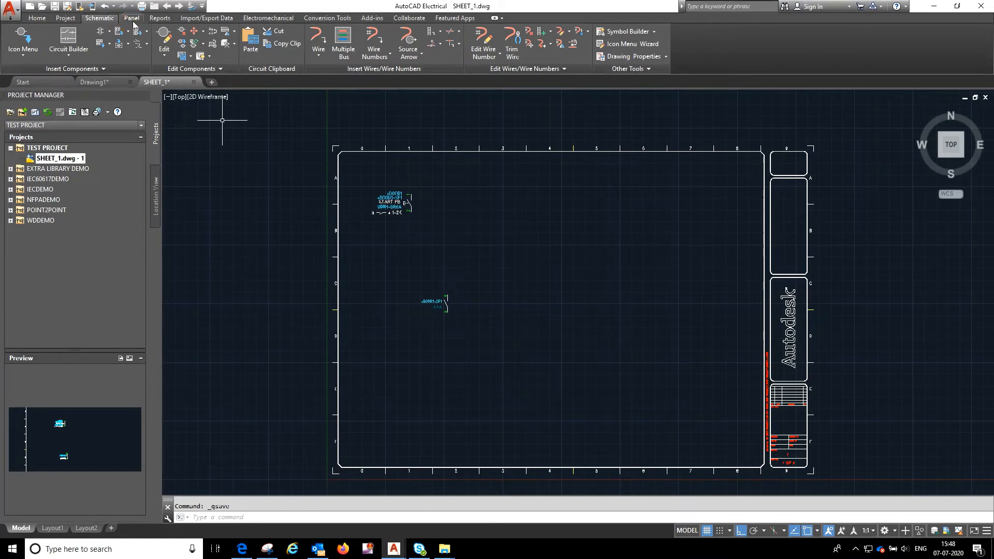
Generate a schematic Bill of Material report for the active drawing in Normal Tallied Format.
{"action": "left_click", "coordinate": [161, 17]}
{"action": "left_click", "coordinate": [14, 46]}
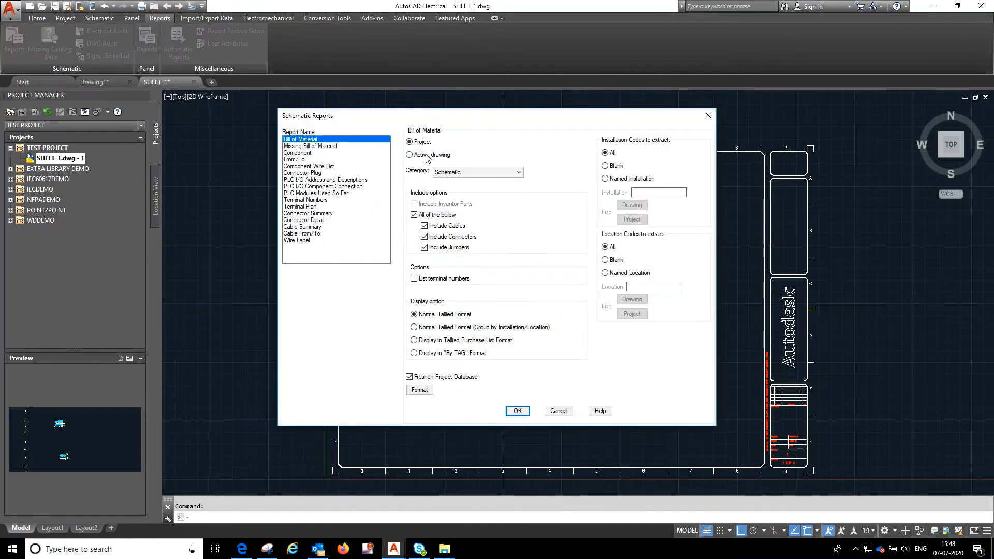
{"action": "left_click", "coordinate": [517, 411]}
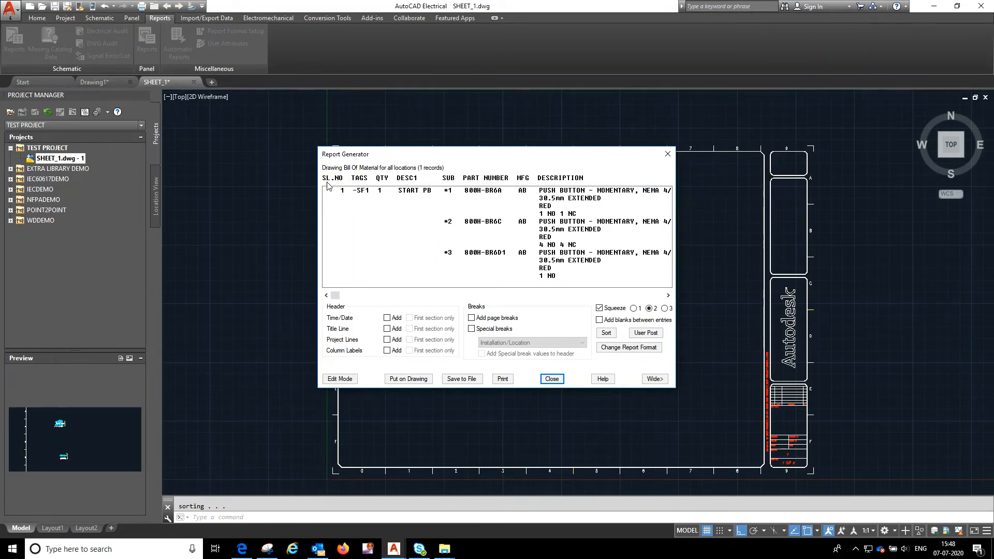
Examine the bill of material's tag, part number, manufacturer and description entries, then its location, sheet and reference columns.
{"action": "left_click", "coordinate": [627, 240]}
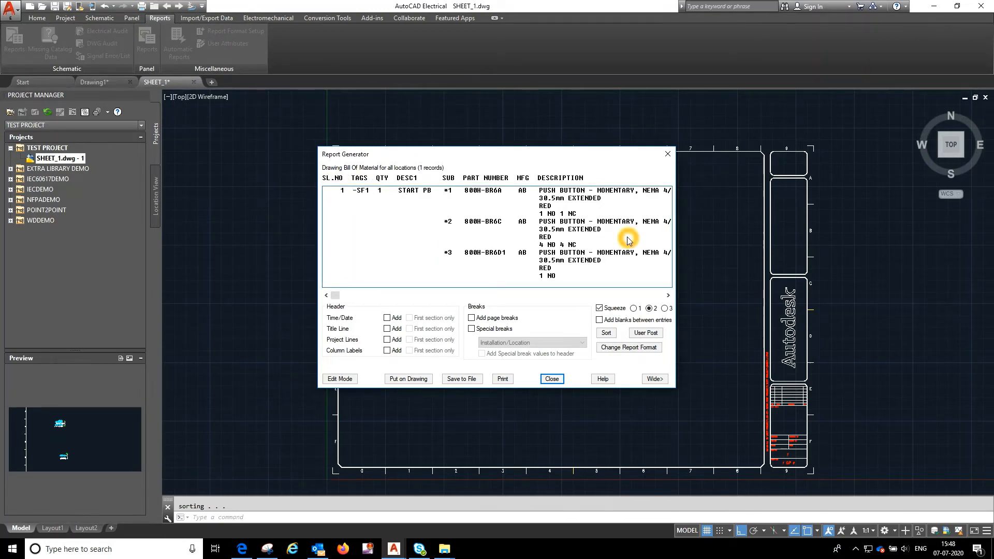
{"action": "left_click", "coordinate": [331, 188]}
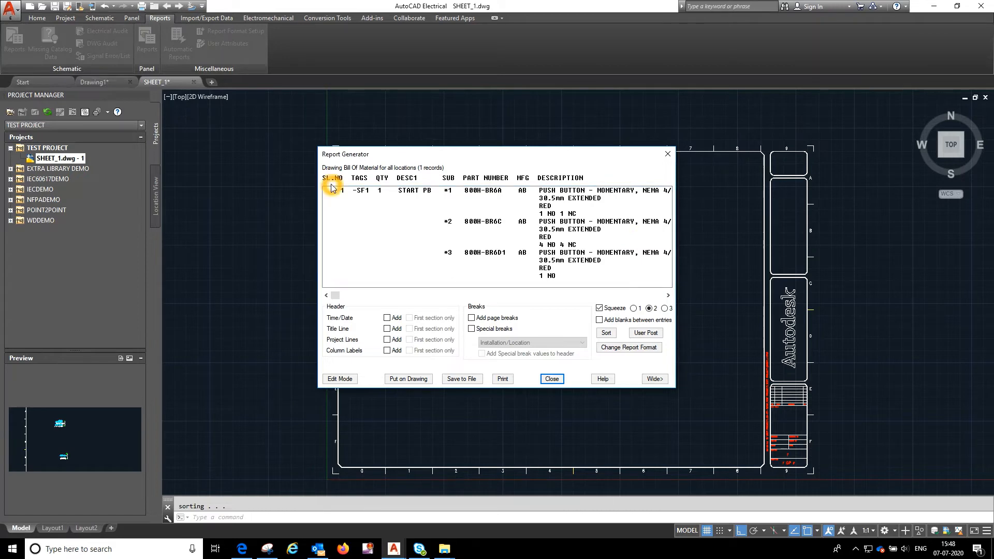
{"action": "left_click", "coordinate": [420, 198]}
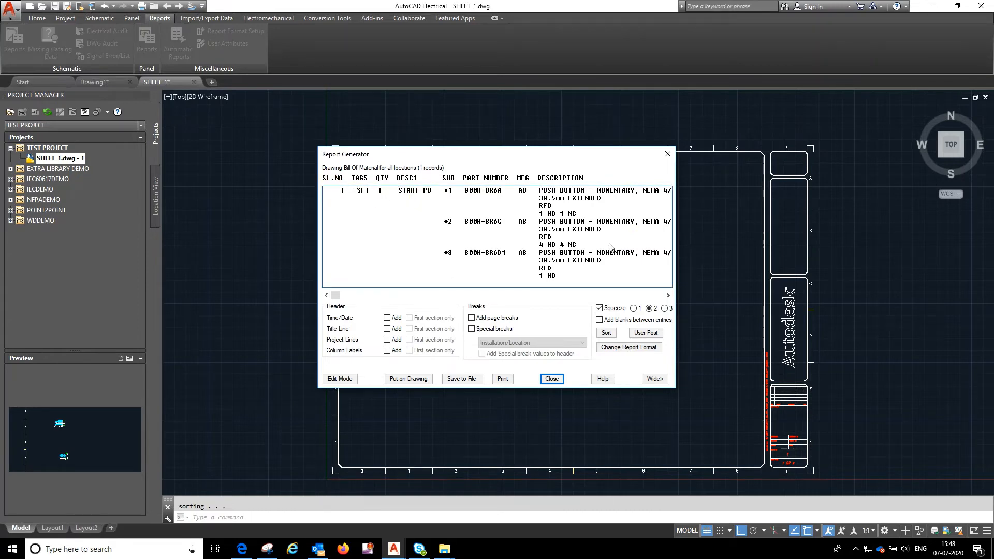
{"action": "left_click", "coordinate": [464, 188]}
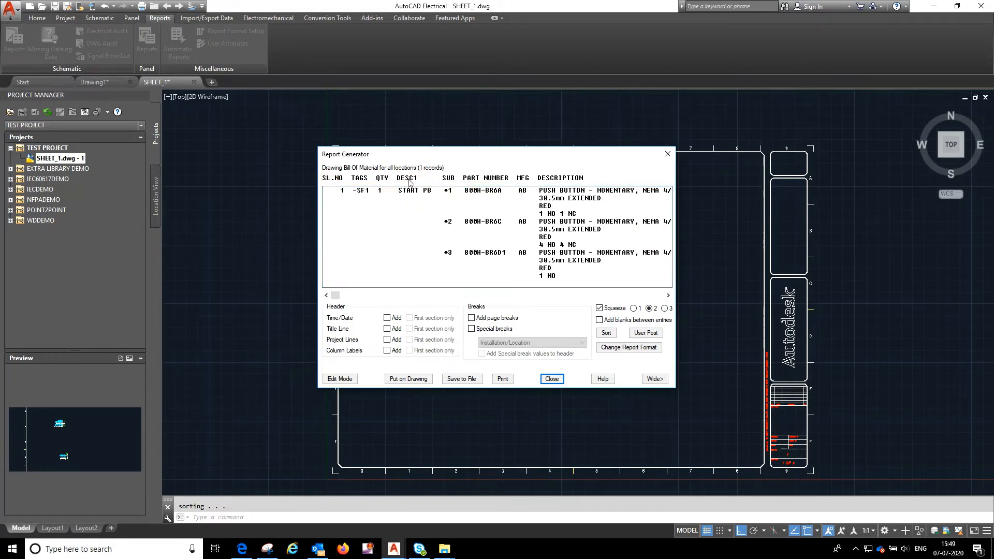
{"action": "left_click", "coordinate": [414, 186]}
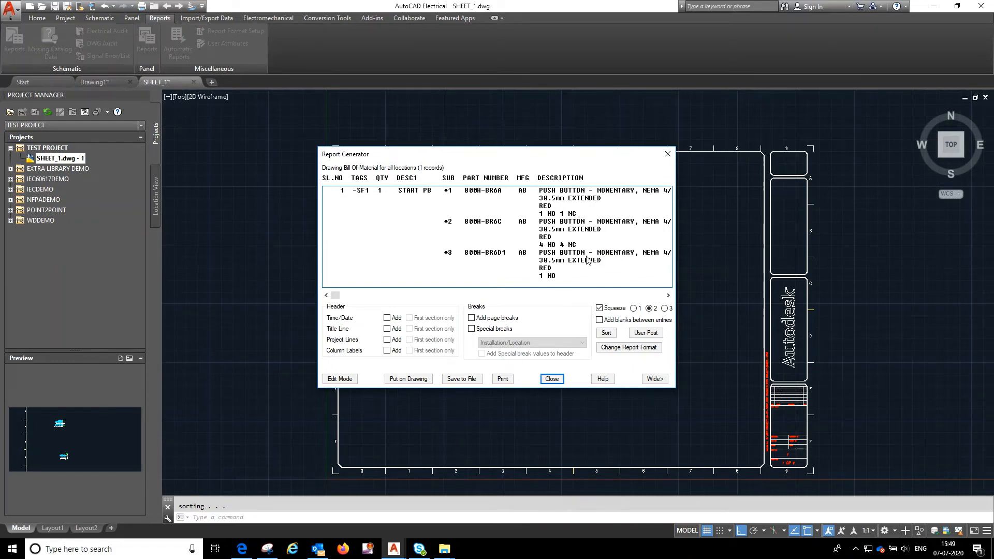
{"action": "left_click", "coordinate": [593, 215]}
{"action": "left_click", "coordinate": [544, 238]}
{"action": "left_click", "coordinate": [556, 261]}
{"action": "left_click", "coordinate": [547, 246]}
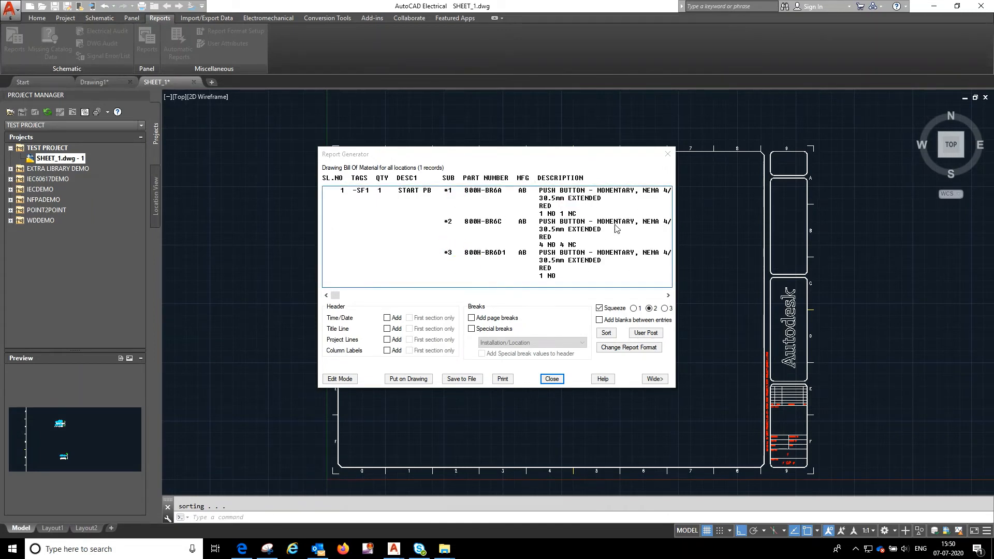
{"action": "left_click_drag", "start_coordinate": [336, 296], "coordinate": [523, 296]}
{"action": "left_click", "coordinate": [574, 189]}
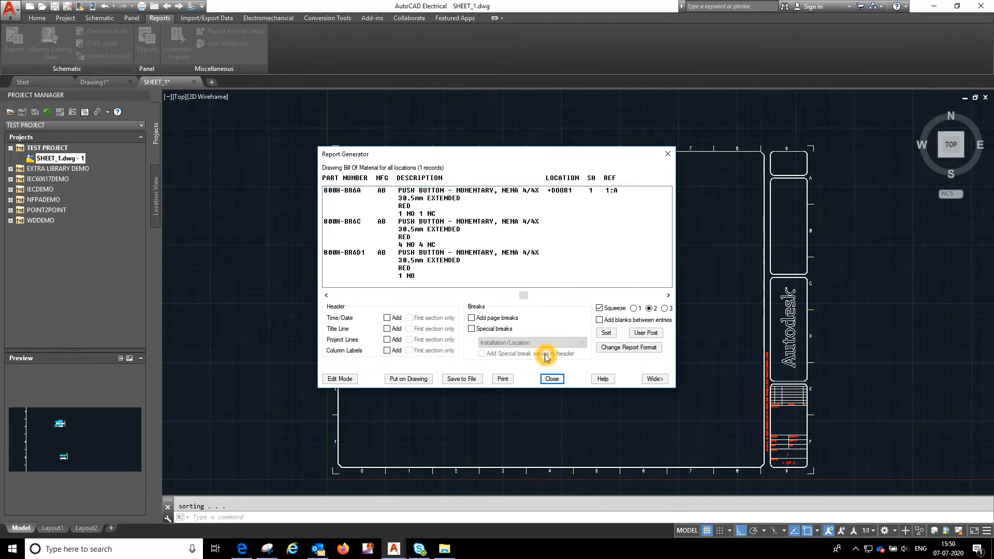
Open the bill of material's report format and rename the SL.NO field to ITEM.
{"action": "left_click", "coordinate": [626, 347]}
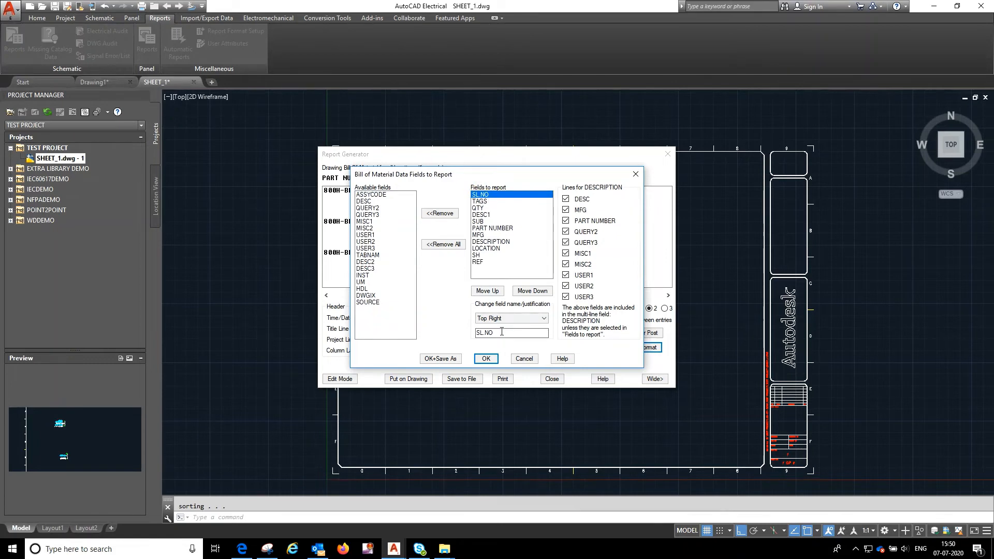
{"action": "left_click_drag", "start_coordinate": [510, 333], "coordinate": [437, 336]}
{"action": "key", "text": "BackSpace"}
{"action": "type", "text": "ITEM"}
{"action": "left_click", "coordinate": [486, 201]}
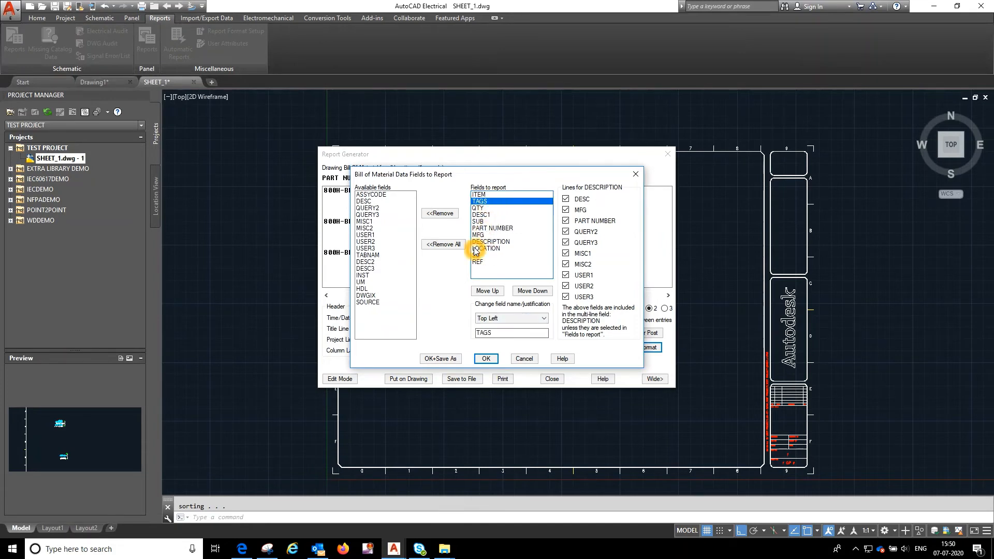
Rename the DESC1 report field to DESC.
{"action": "left_click", "coordinate": [488, 228]}
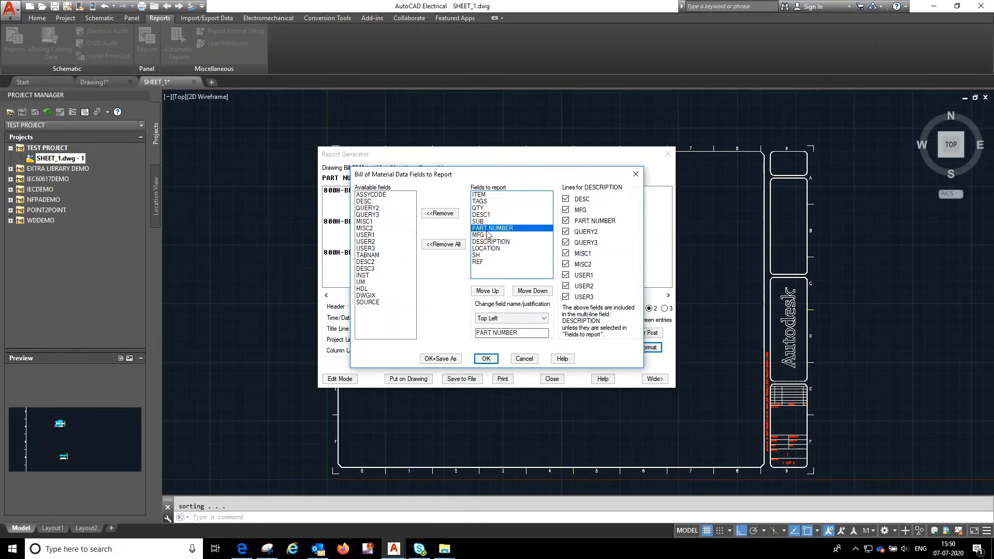
{"action": "left_click", "coordinate": [493, 231]}
{"action": "left_click", "coordinate": [489, 237]}
{"action": "left_click", "coordinate": [481, 215]}
{"action": "left_click", "coordinate": [509, 332]}
{"action": "key", "text": "BackSpace"}
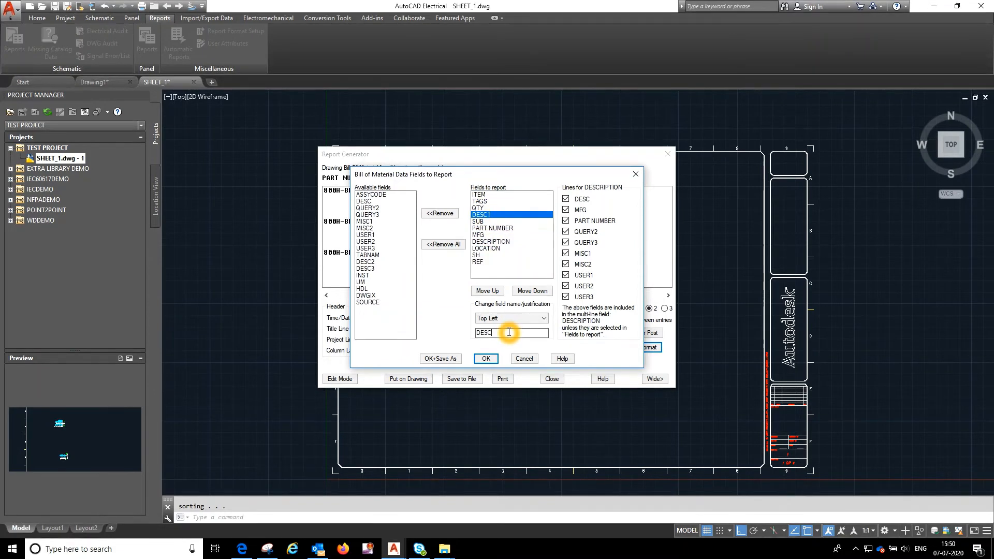
{"action": "left_click", "coordinate": [486, 363]}
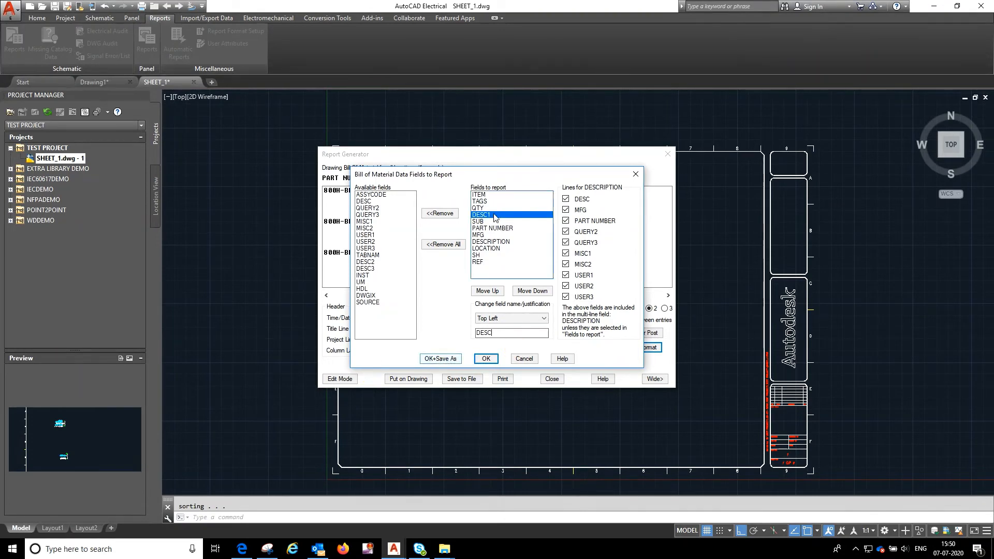
Save the modified report format as settings file BOM_3 and apply it to the report.
{"action": "left_click", "coordinate": [440, 359]}
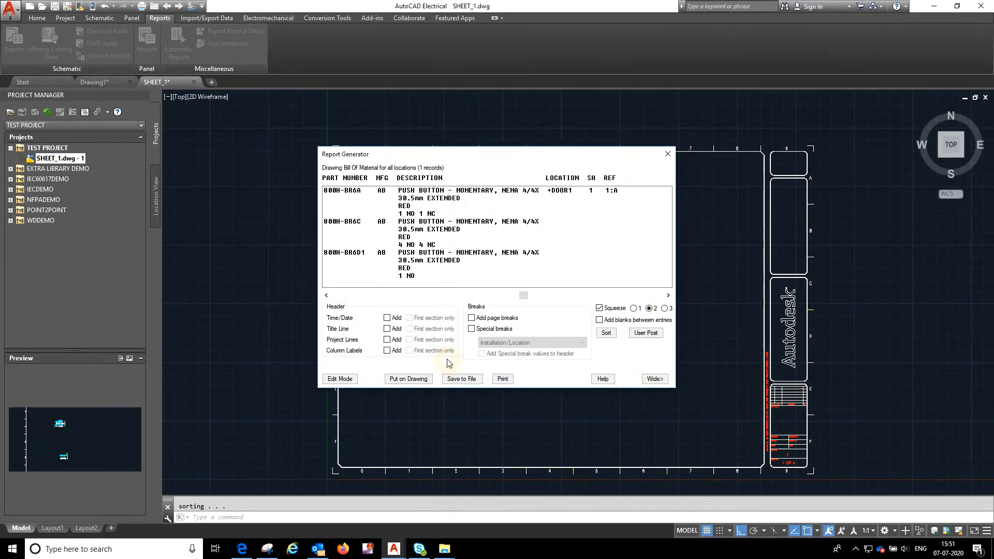
{"action": "left_click", "coordinate": [427, 318]}
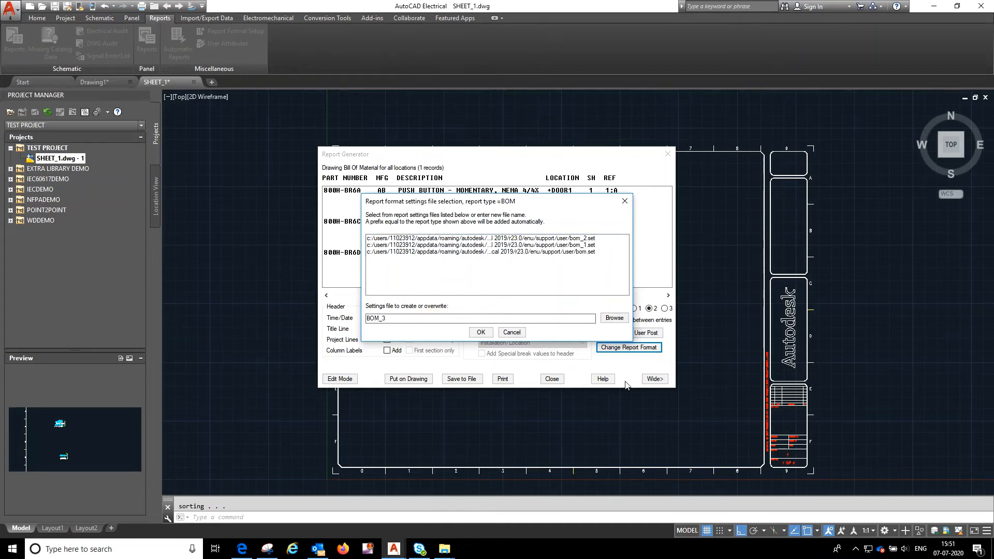
{"action": "left_click", "coordinate": [480, 333]}
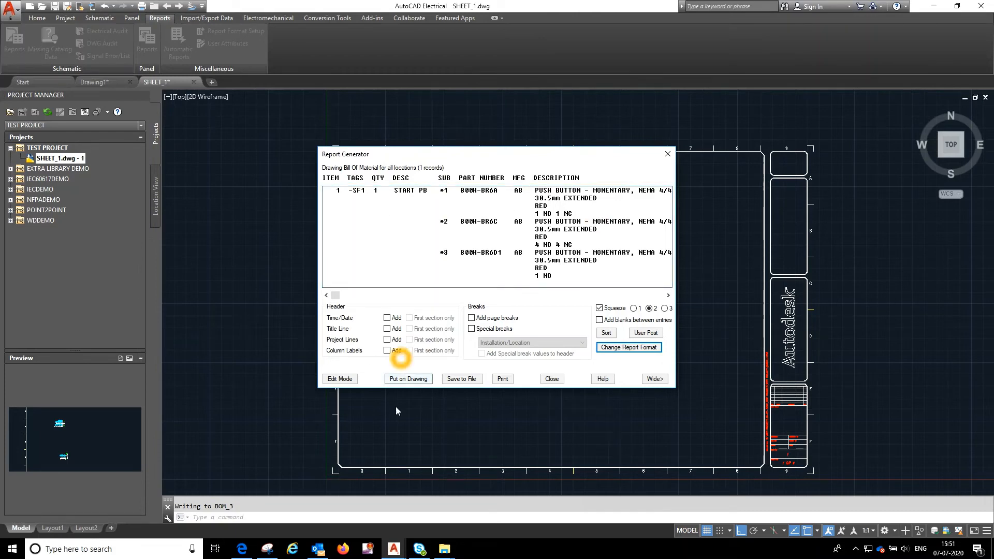
Place the bill of material on the sheet as a new ACE-TS-METRIC table, with its upper-left corner in column 3, row B.
{"action": "left_click", "coordinate": [416, 384]}
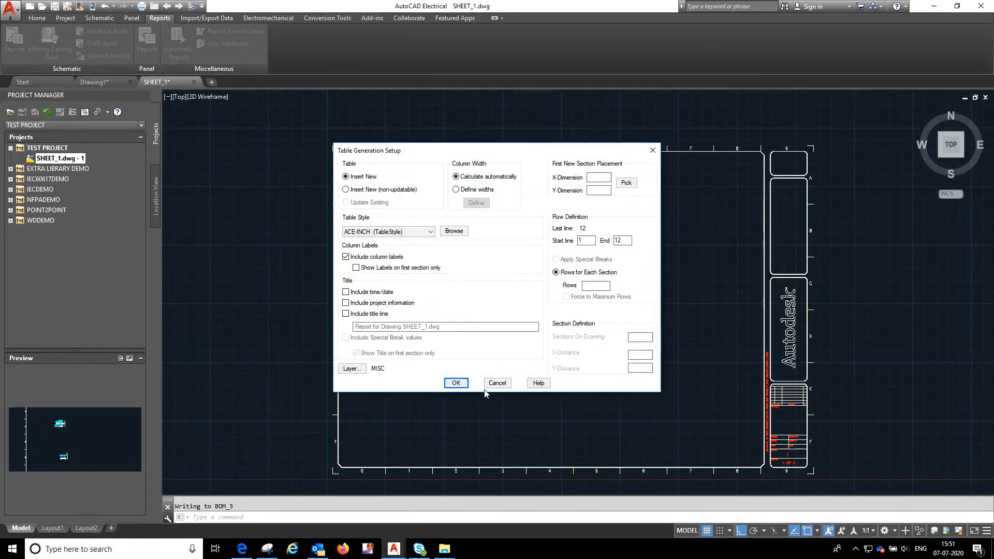
{"action": "left_click", "coordinate": [383, 232]}
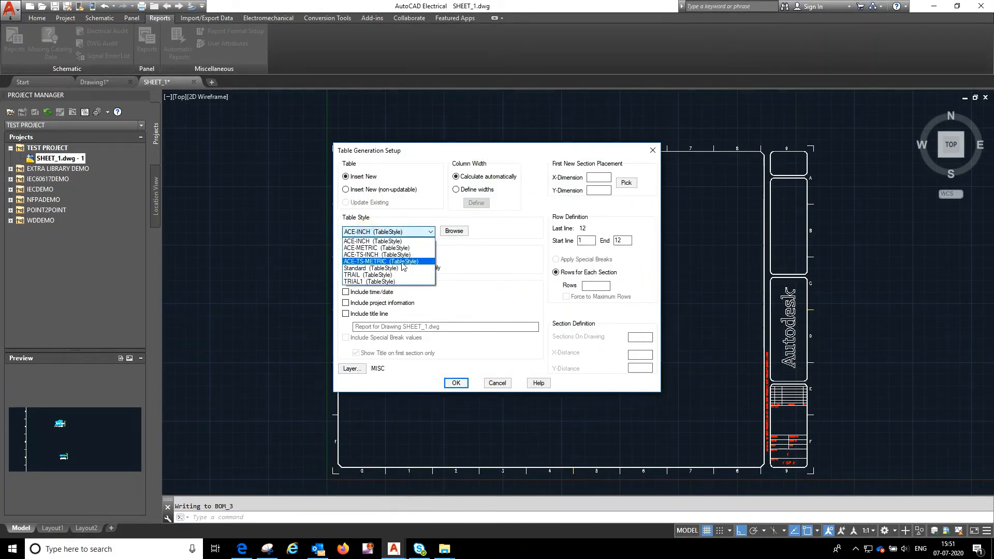
{"action": "left_click", "coordinate": [403, 261]}
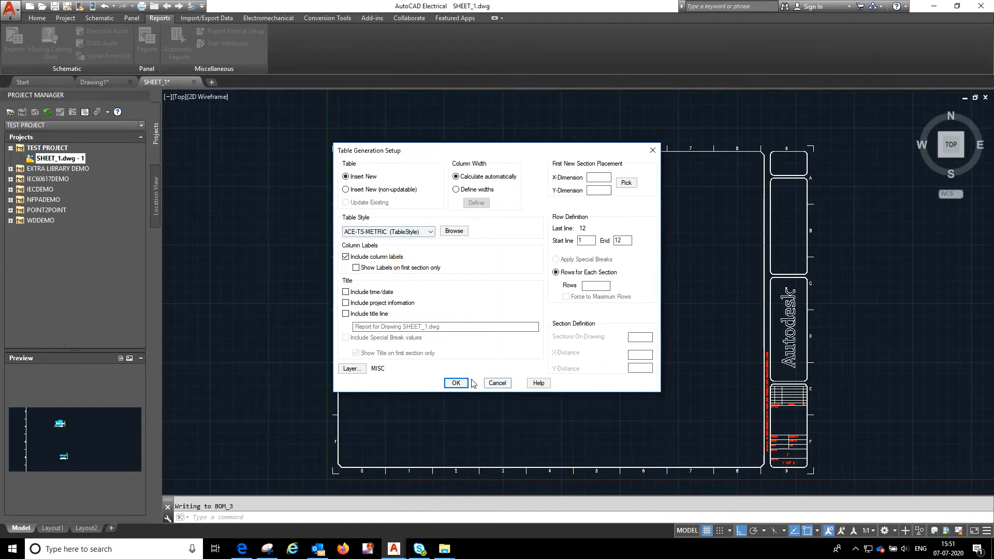
{"action": "left_click", "coordinate": [456, 383]}
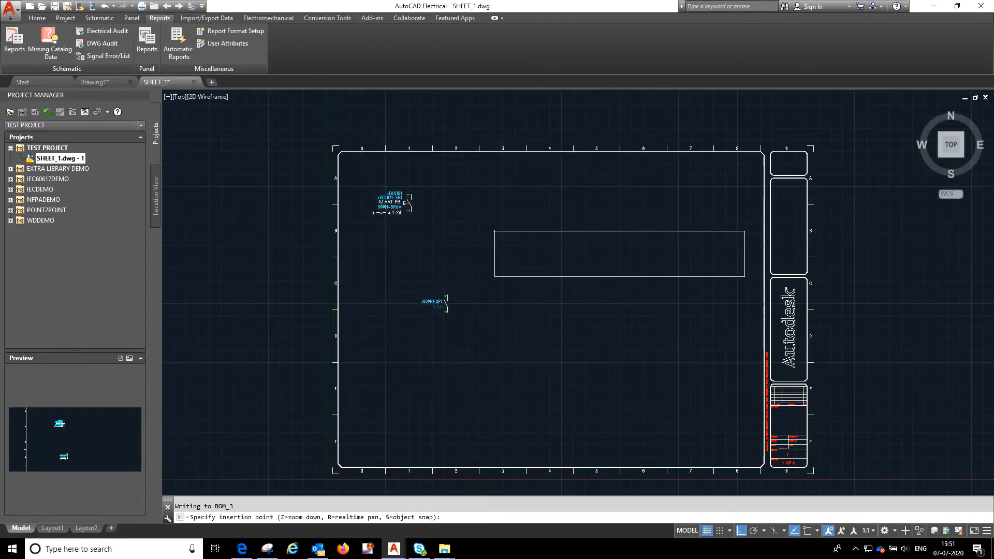
{"action": "left_click", "coordinate": [494, 231]}
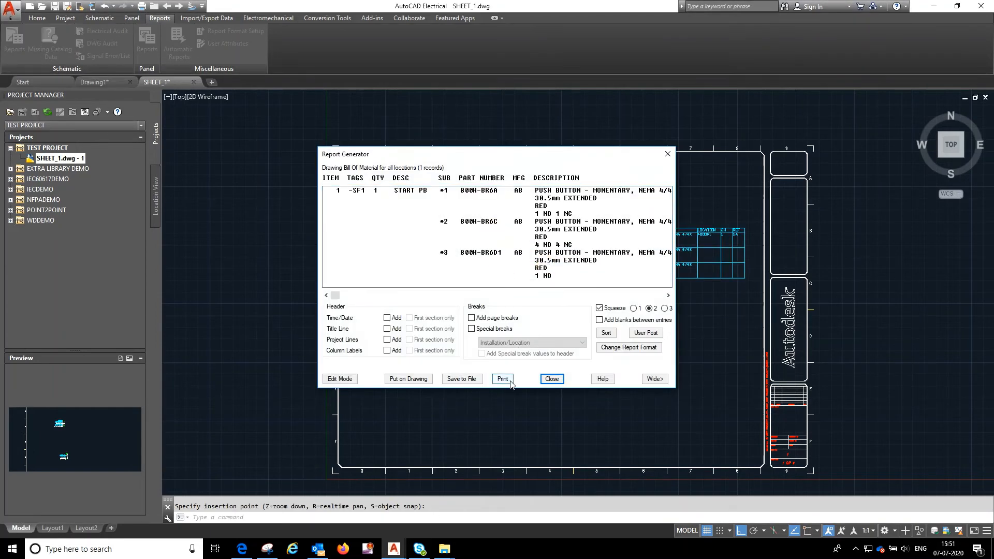
Close the report generator and examine the placed bill of material table's columns from ITEM to REF.
{"action": "left_click", "coordinate": [551, 378]}
{"action": "scroll", "coordinate": [655, 251], "scroll_direction": "up", "scroll_amount": 6}
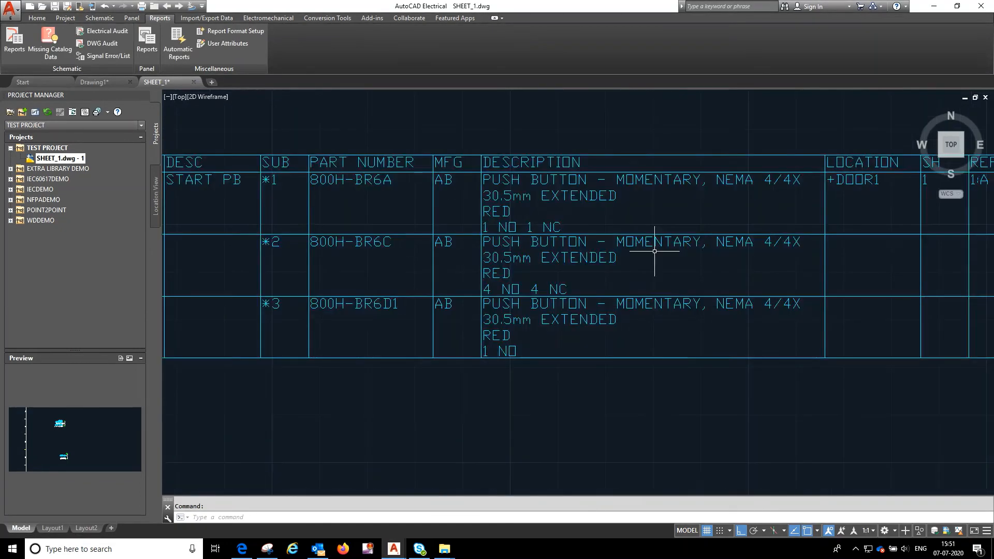
{"action": "scroll", "coordinate": [654, 251], "scroll_direction": "down", "scroll_amount": 5}
{"action": "scroll", "coordinate": [288, 217], "scroll_direction": "up", "scroll_amount": 5}
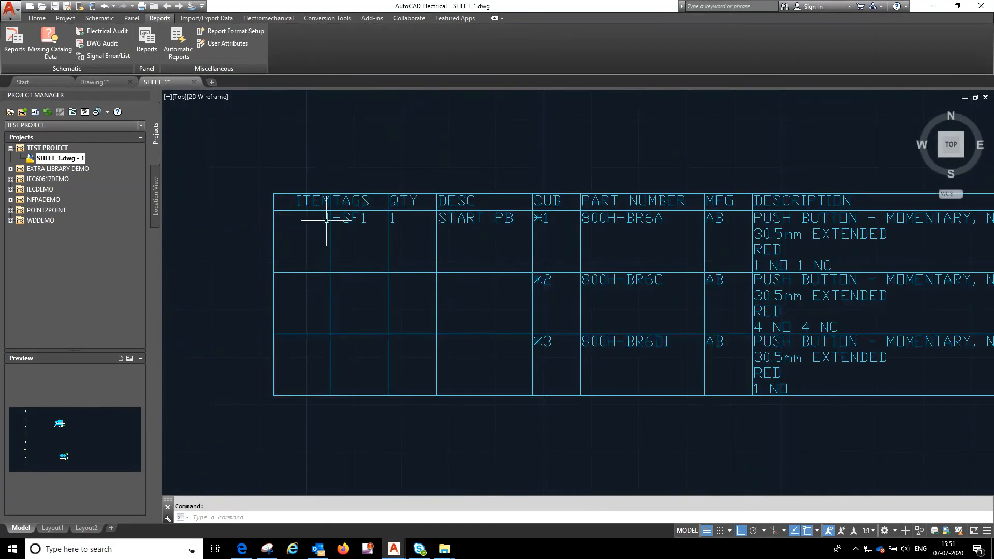
{"action": "scroll", "coordinate": [326, 220], "scroll_direction": "down", "scroll_amount": 5}
{"action": "scroll", "coordinate": [340, 229], "scroll_direction": "up", "scroll_amount": 4}
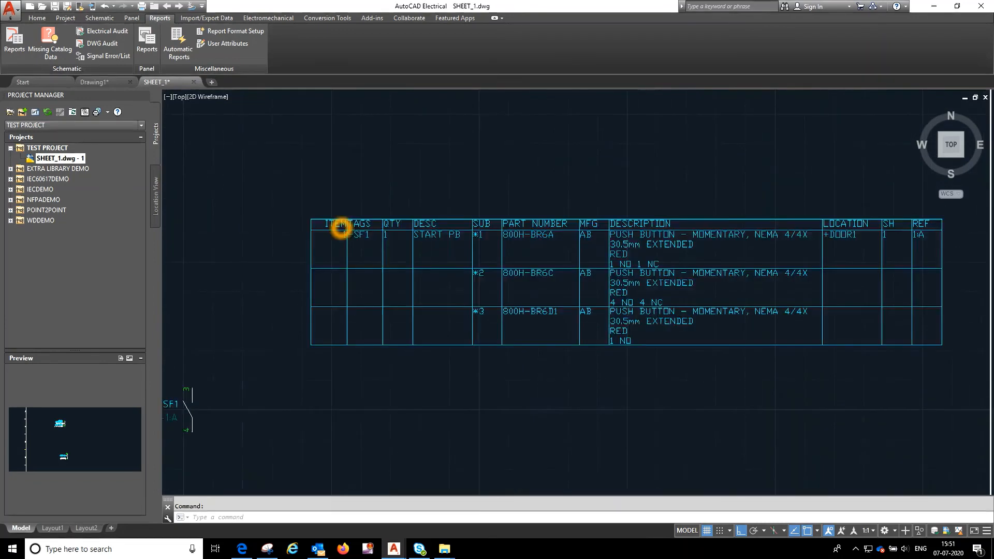
{"action": "scroll", "coordinate": [341, 229], "scroll_direction": "up", "scroll_amount": 2}
{"action": "scroll", "coordinate": [408, 257], "scroll_direction": "down", "scroll_amount": 4}
{"action": "scroll", "coordinate": [736, 250], "scroll_direction": "up", "scroll_amount": 4}
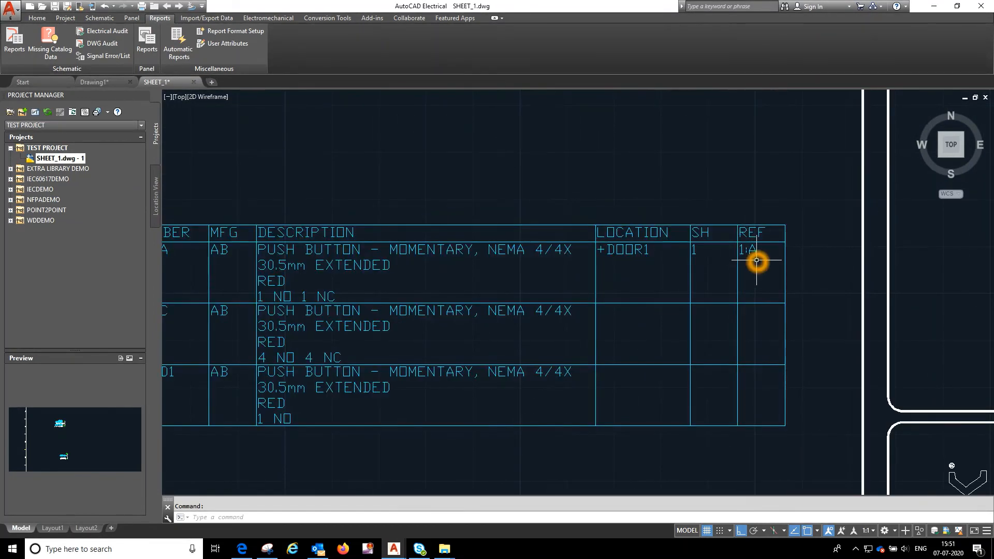
{"action": "scroll", "coordinate": [756, 262], "scroll_direction": "down", "scroll_amount": 5}
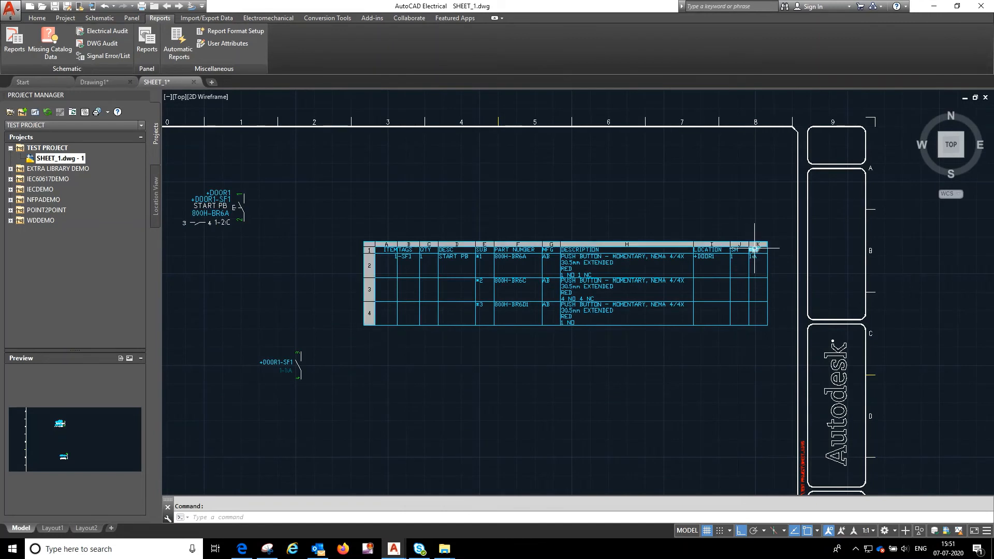
{"action": "scroll", "coordinate": [754, 269], "scroll_direction": "up", "scroll_amount": 4}
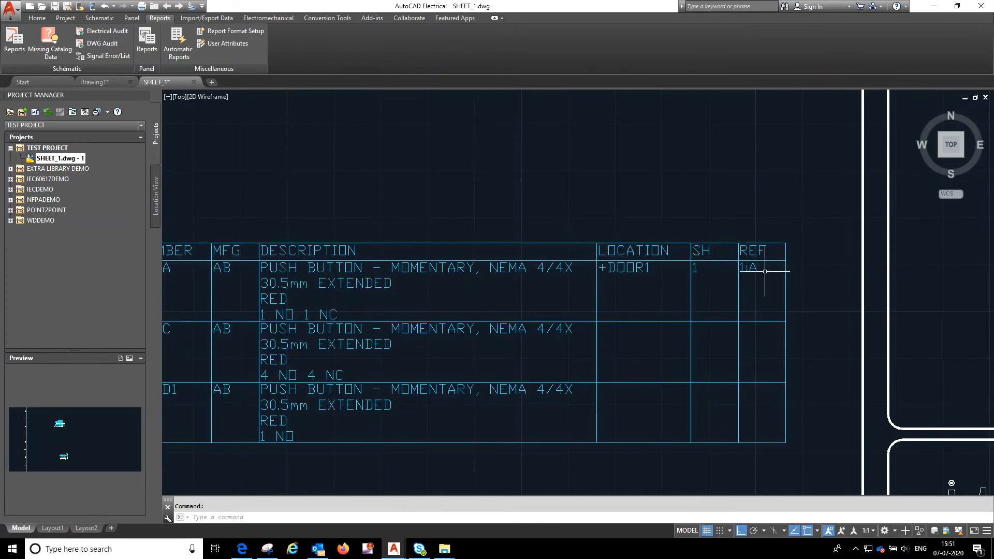
{"action": "scroll", "coordinate": [767, 277], "scroll_direction": "down", "scroll_amount": 2}
{"action": "scroll", "coordinate": [755, 279], "scroll_direction": "down", "scroll_amount": 5}
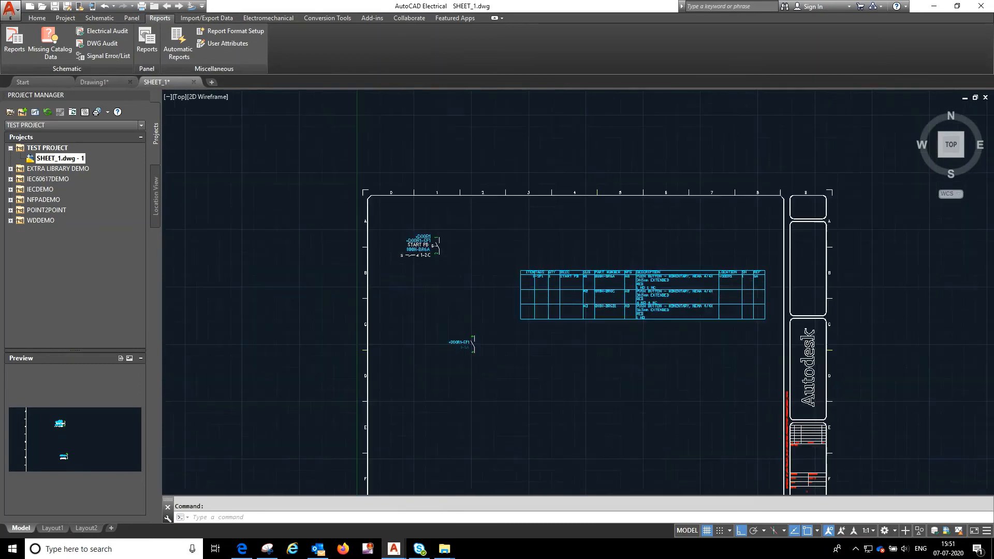
{"action": "scroll", "coordinate": [723, 240], "scroll_direction": "up", "scroll_amount": 3}
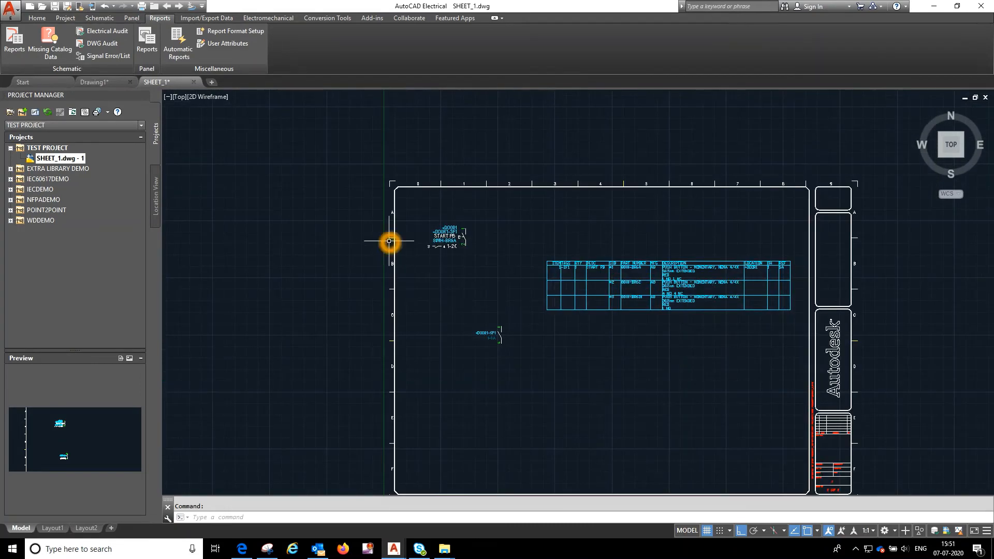
{"action": "left_click", "coordinate": [526, 257]}
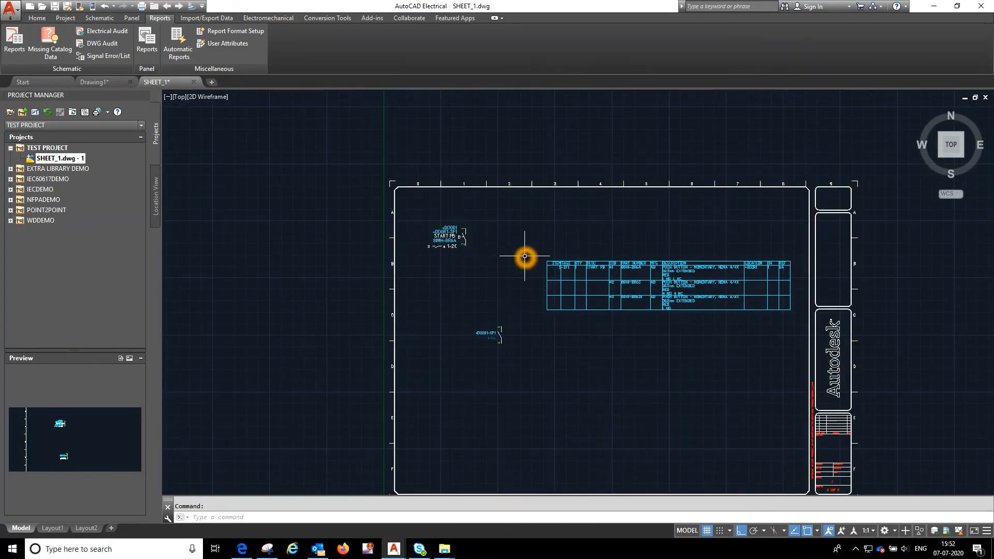
{"action": "left_click", "coordinate": [569, 344]}
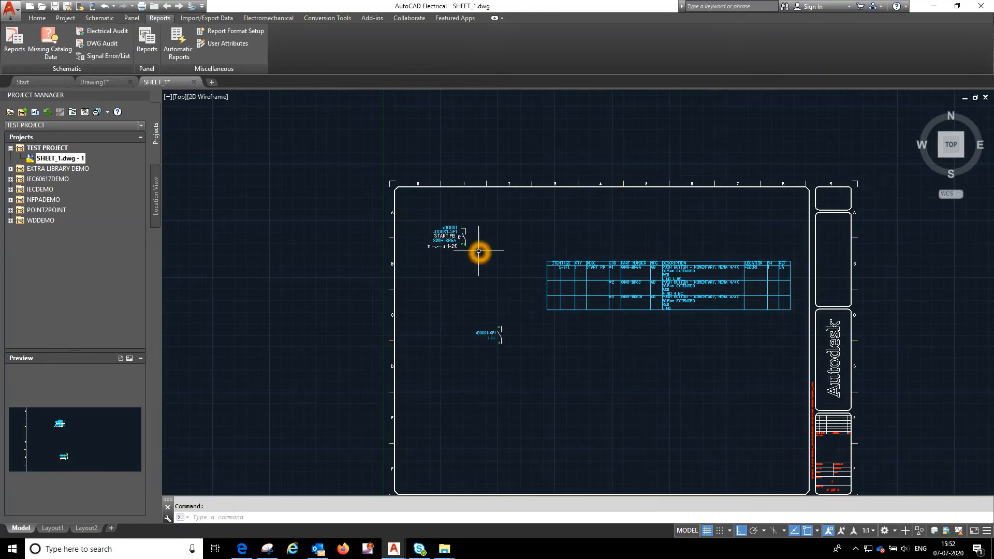
{"action": "scroll", "coordinate": [479, 252], "scroll_direction": "up", "scroll_amount": 1}
{"action": "scroll", "coordinate": [480, 252], "scroll_direction": "down", "scroll_amount": 1}
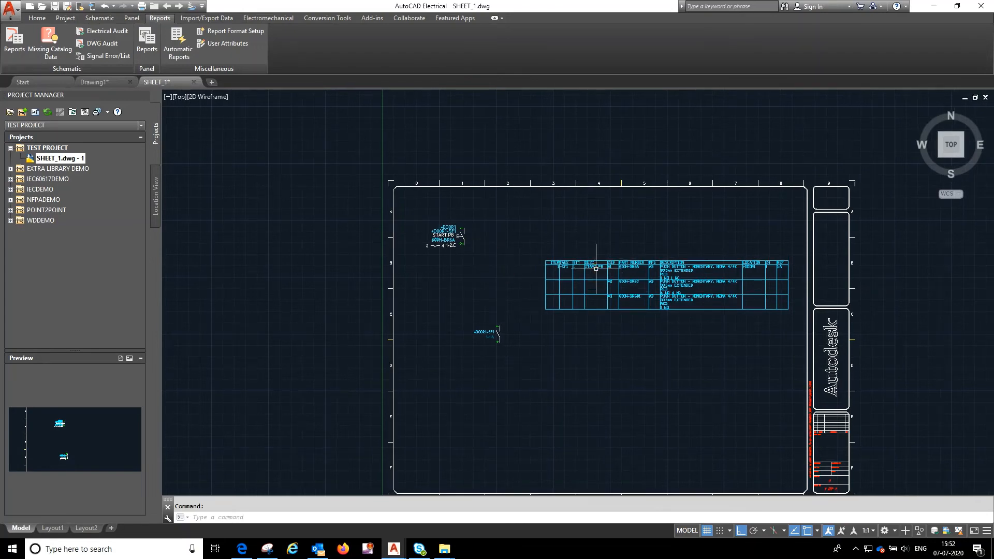
{"action": "scroll", "coordinate": [560, 245], "scroll_direction": "up", "scroll_amount": 4}
{"action": "scroll", "coordinate": [609, 275], "scroll_direction": "down", "scroll_amount": 2}
{"action": "left_click", "coordinate": [584, 284]}
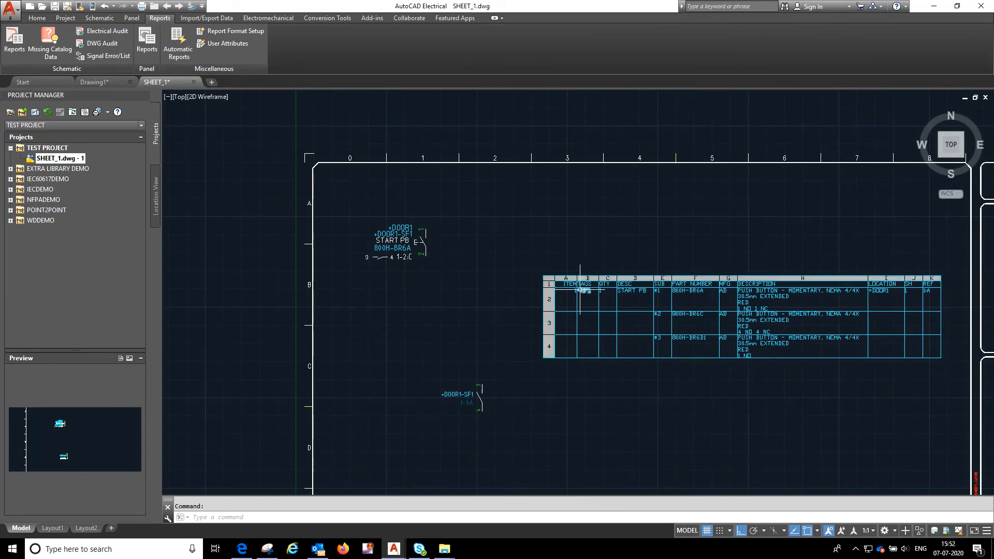
{"action": "key", "text": "Escape"}
{"action": "left_click", "coordinate": [592, 297]}
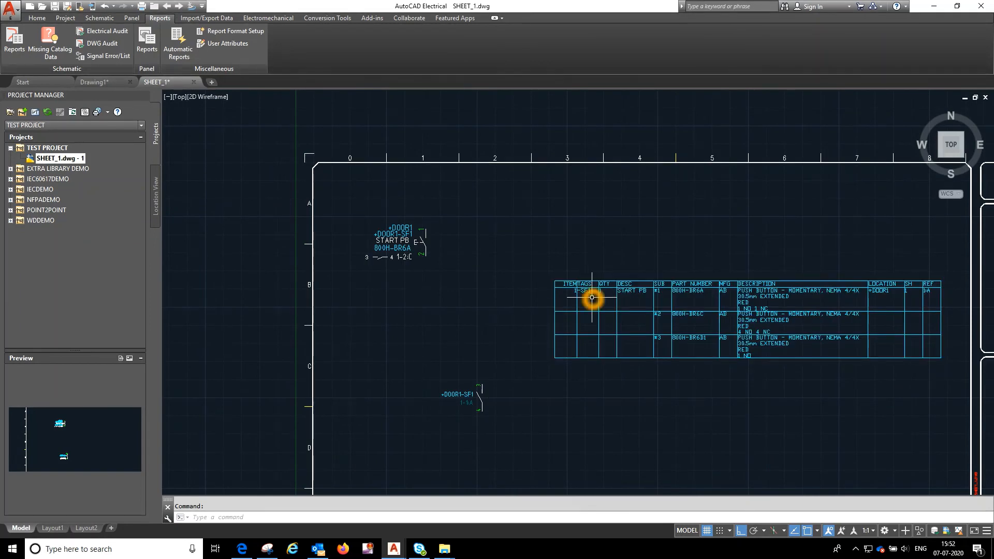
{"action": "left_click", "coordinate": [595, 283]}
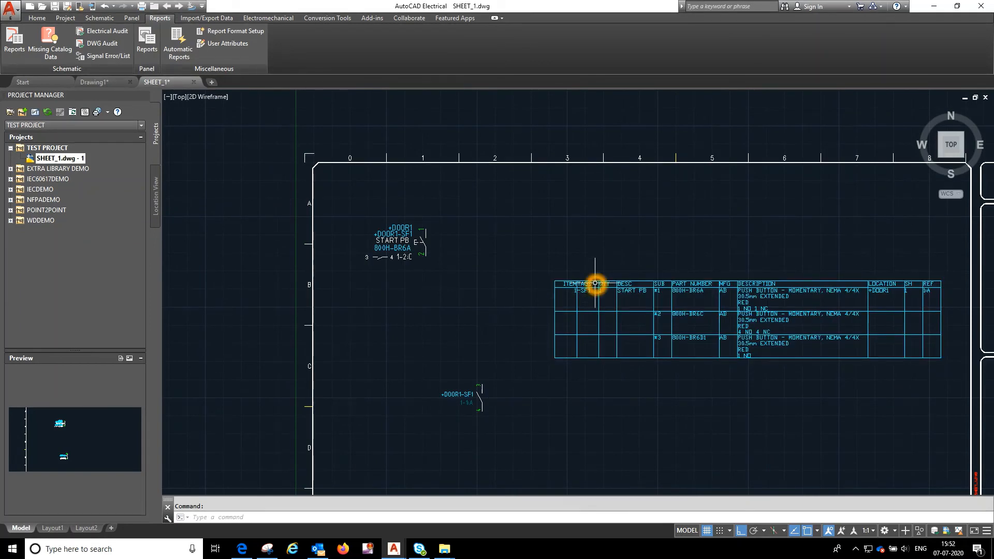
{"action": "left_click", "coordinate": [440, 286]}
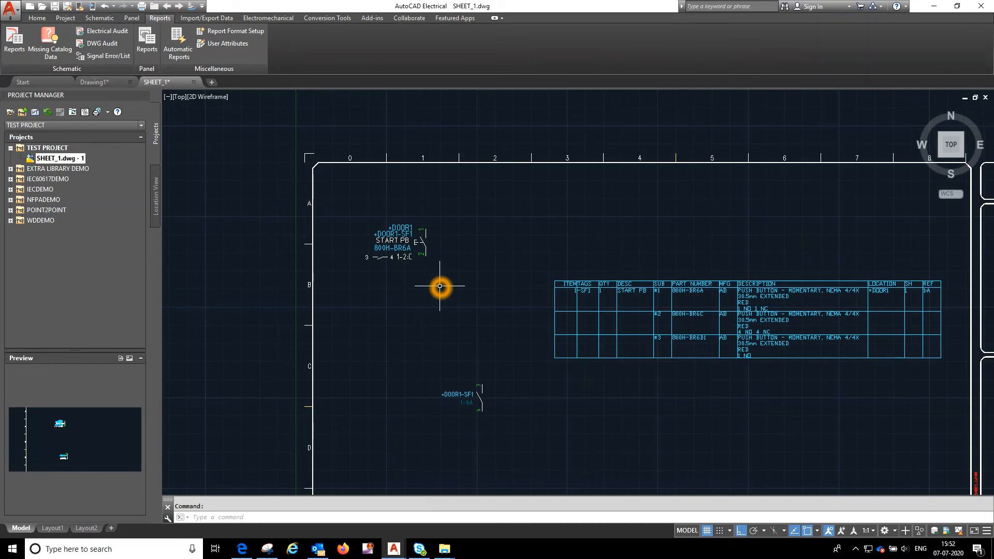
Compare the START PB push button symbol and its child contact with the entries in the bill of material table.
{"action": "scroll", "coordinate": [409, 240], "scroll_direction": "up", "scroll_amount": 2}
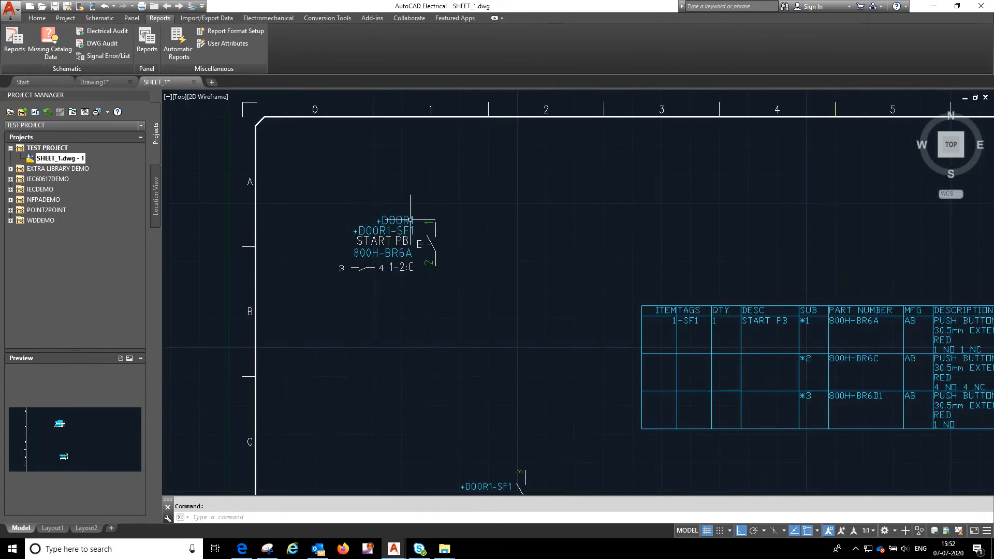
{"action": "left_click", "coordinate": [696, 327]}
{"action": "left_click", "coordinate": [863, 339]}
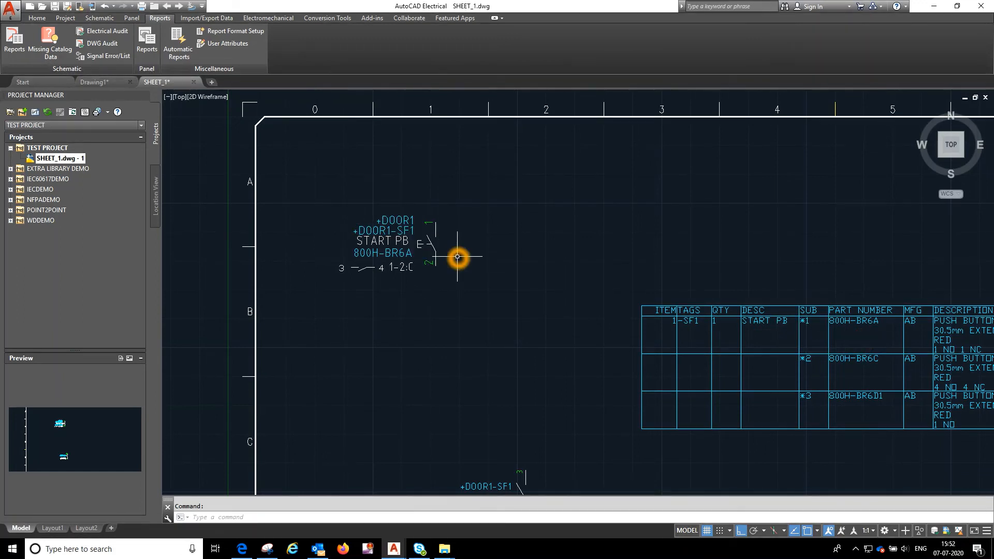
{"action": "left_click", "coordinate": [443, 281]}
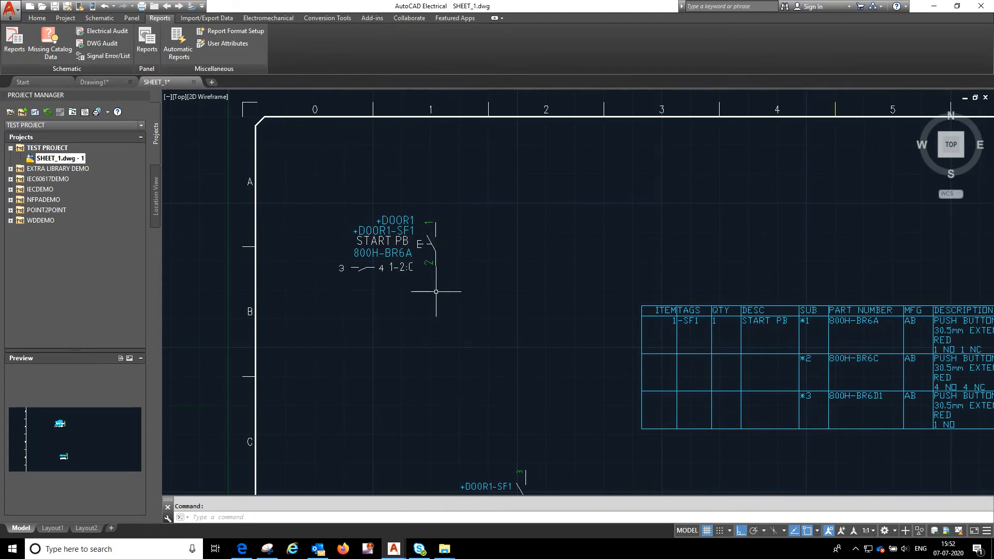
{"action": "left_click", "coordinate": [454, 290]}
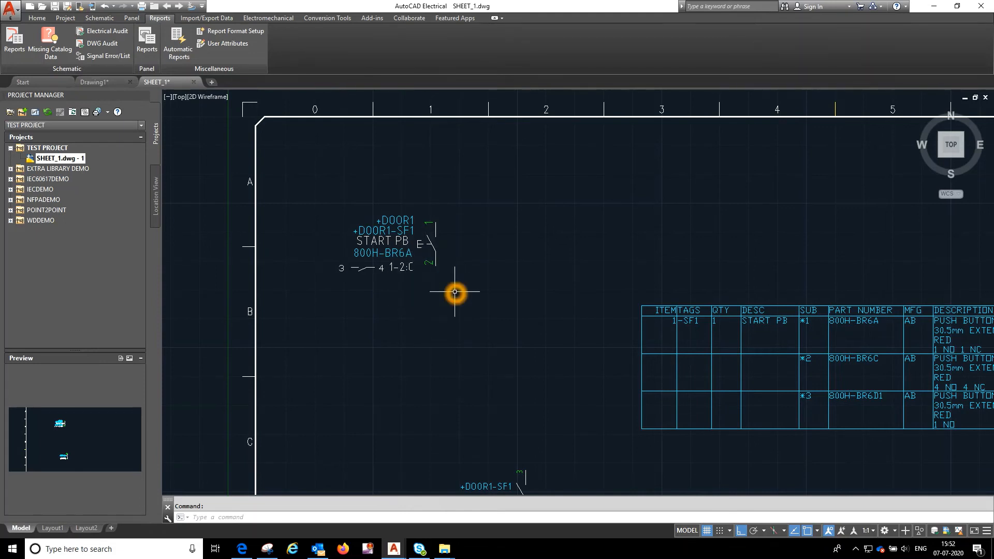
{"action": "middle_click", "coordinate": [470, 259]}
{"action": "middle_click", "coordinate": [470, 259]}
{"action": "scroll", "coordinate": [469, 259], "scroll_direction": "up", "scroll_amount": 4}
{"action": "scroll", "coordinate": [470, 262], "scroll_direction": "up", "scroll_amount": 2}
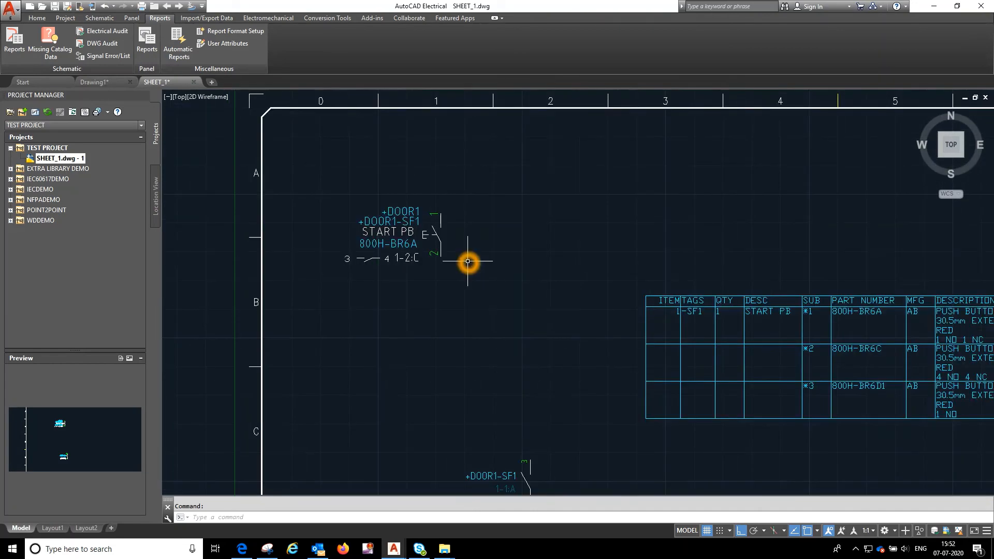
{"action": "middle_click", "coordinate": [489, 242]}
{"action": "middle_click", "coordinate": [489, 241]}
{"action": "scroll", "coordinate": [481, 244], "scroll_direction": "up", "scroll_amount": 4}
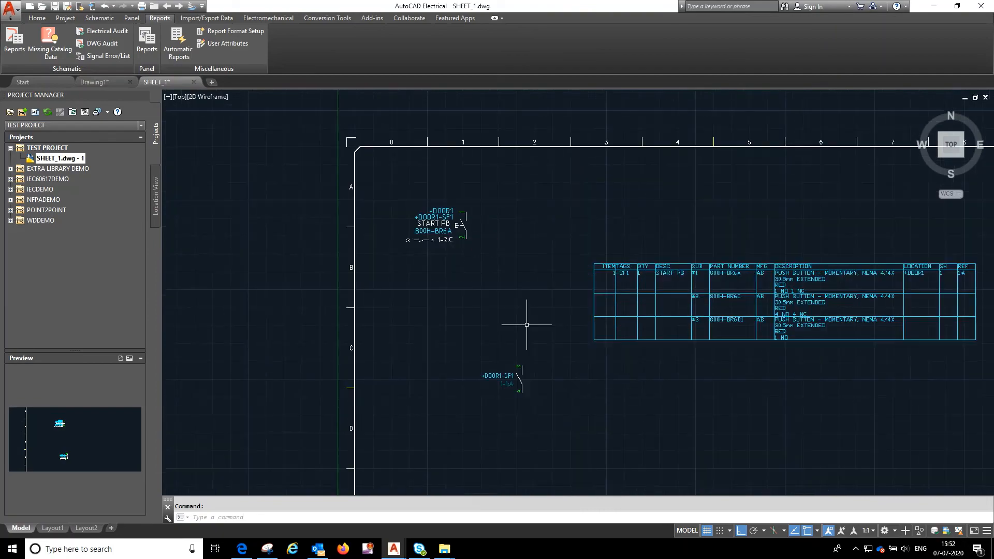
{"action": "middle_click", "coordinate": [481, 273]}
{"action": "middle_click", "coordinate": [481, 273]}
{"action": "scroll", "coordinate": [521, 250], "scroll_direction": "up", "scroll_amount": 5}
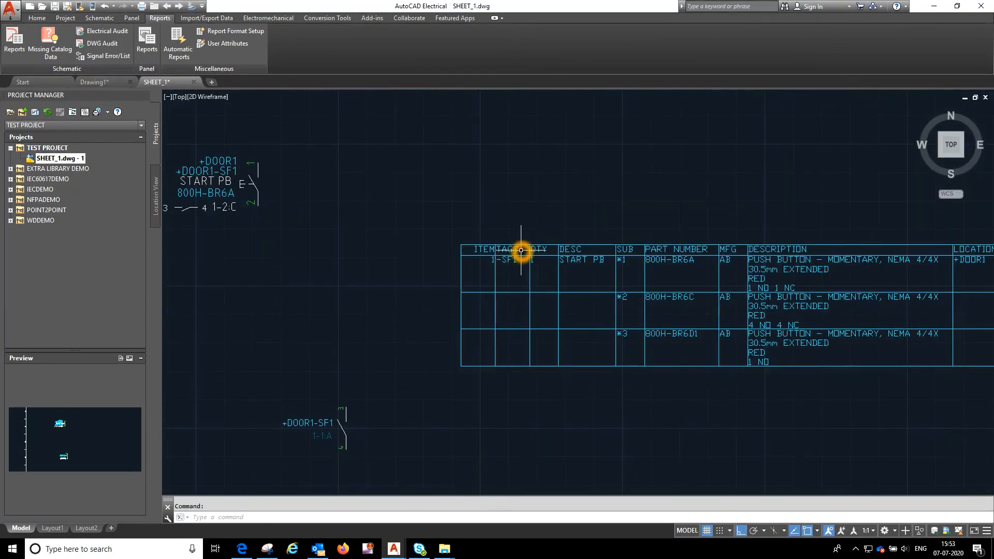
Delete the bill of material table from the sheet.
{"action": "scroll", "coordinate": [501, 281], "scroll_direction": "down", "scroll_amount": 2}
{"action": "left_click", "coordinate": [595, 383]}
{"action": "left_click", "coordinate": [522, 313]}
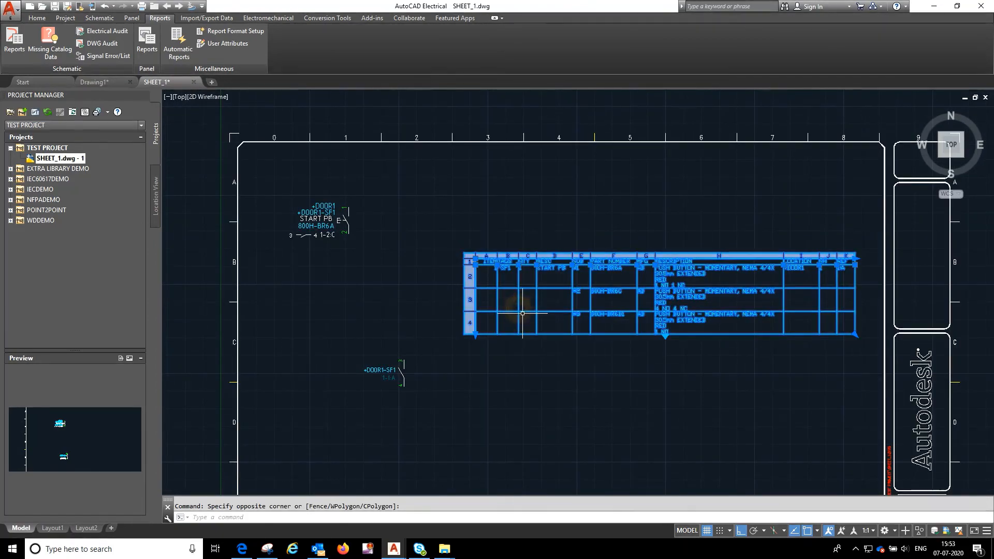
{"action": "key", "text": "Delete"}
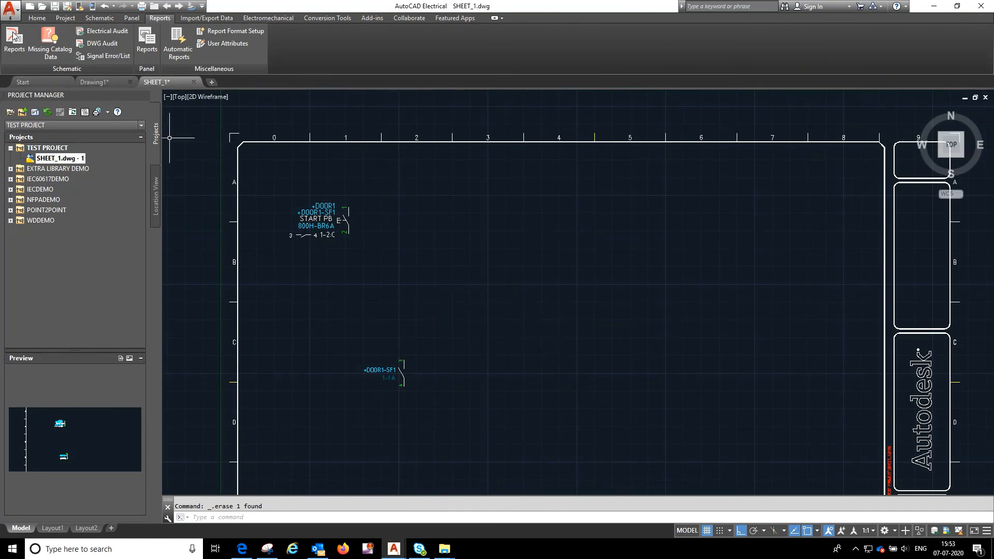
Generate a schematic bill of material report for the active drawing using the saved bom_3.set format file.
{"action": "left_click", "coordinate": [15, 38]}
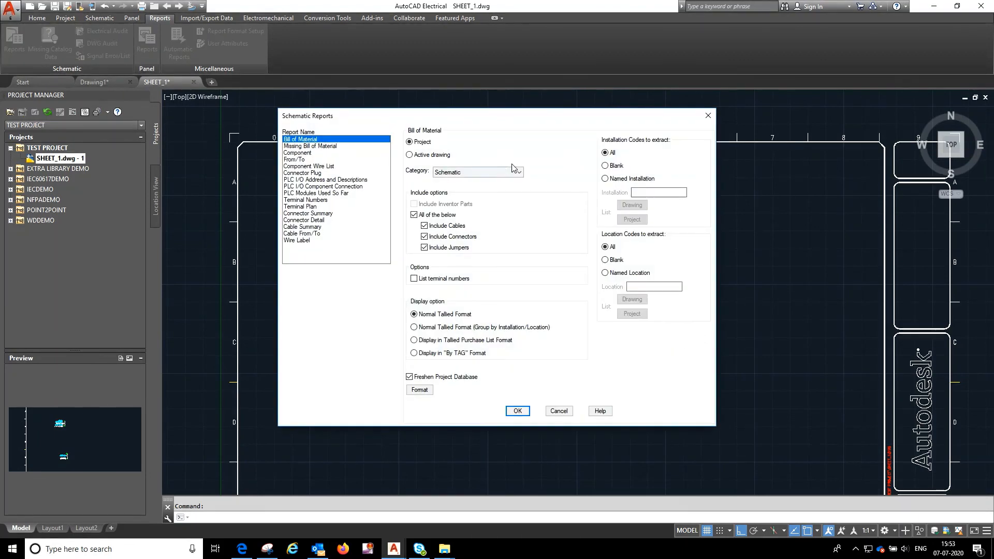
{"action": "left_click", "coordinate": [435, 155]}
{"action": "left_click", "coordinate": [423, 391]}
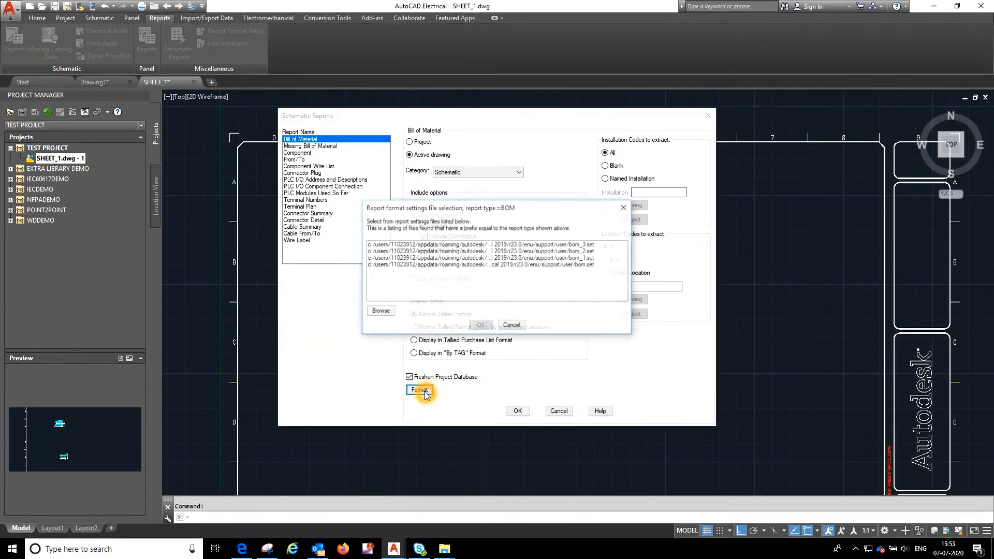
{"action": "left_click", "coordinate": [589, 245]}
{"action": "left_click", "coordinate": [481, 325]}
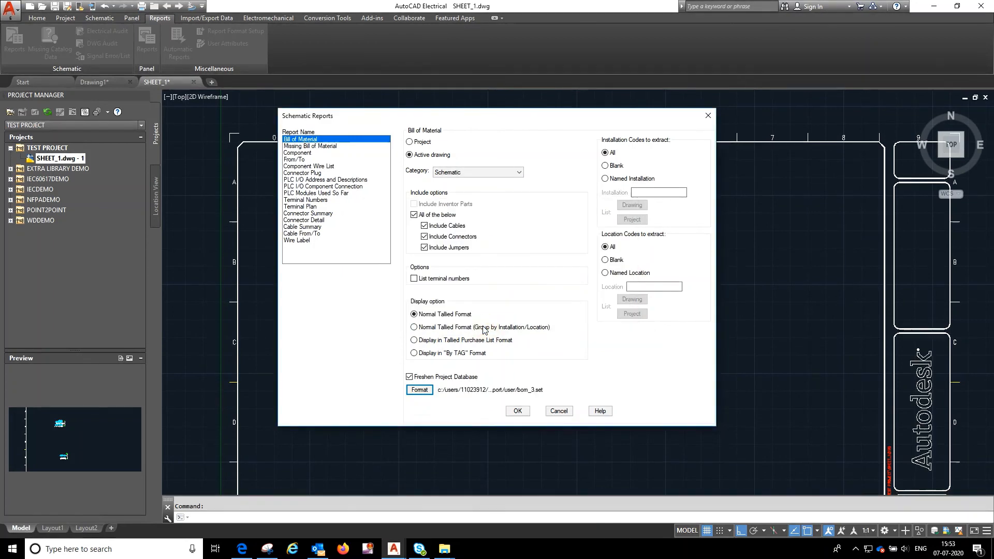
{"action": "left_click", "coordinate": [518, 413]}
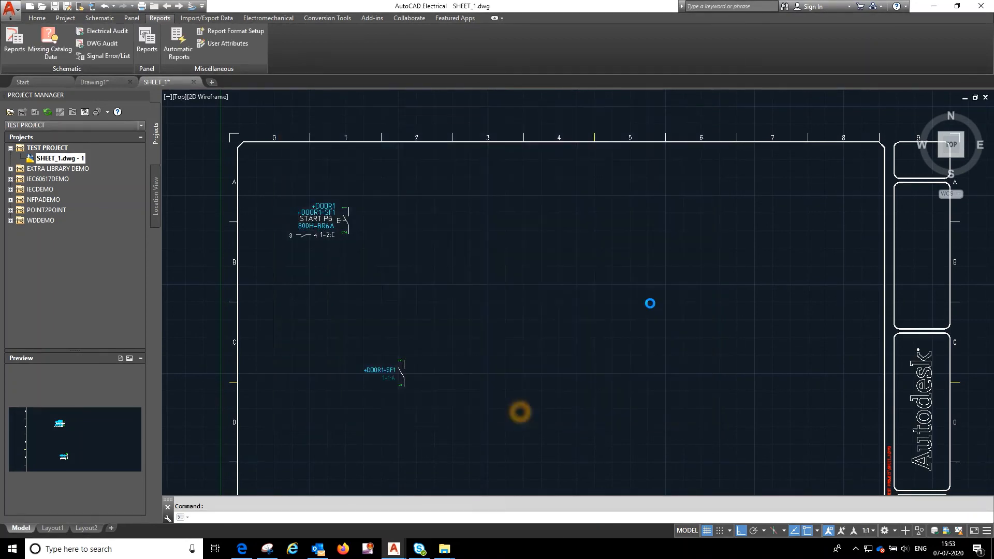
{"action": "left_click", "coordinate": [467, 279]}
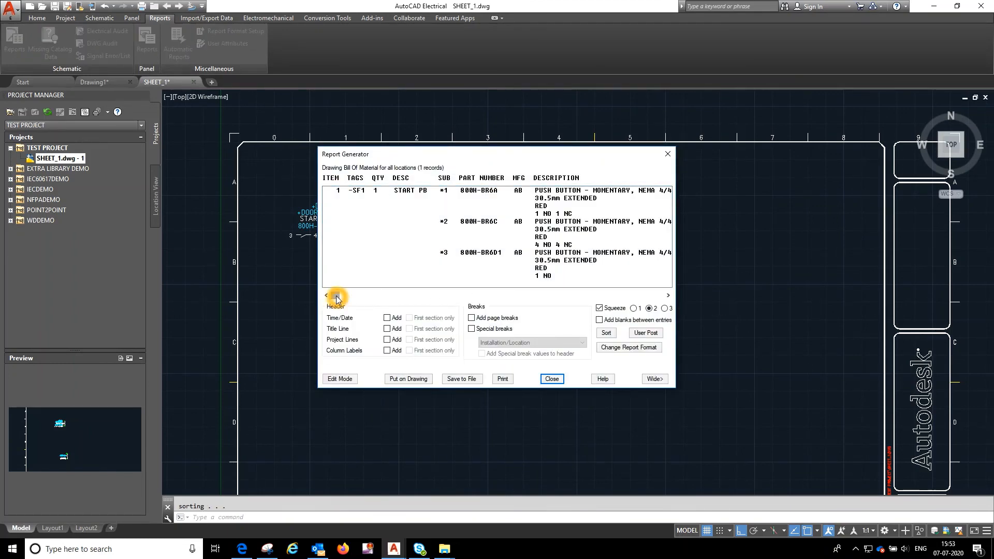
{"action": "left_click", "coordinate": [616, 337]}
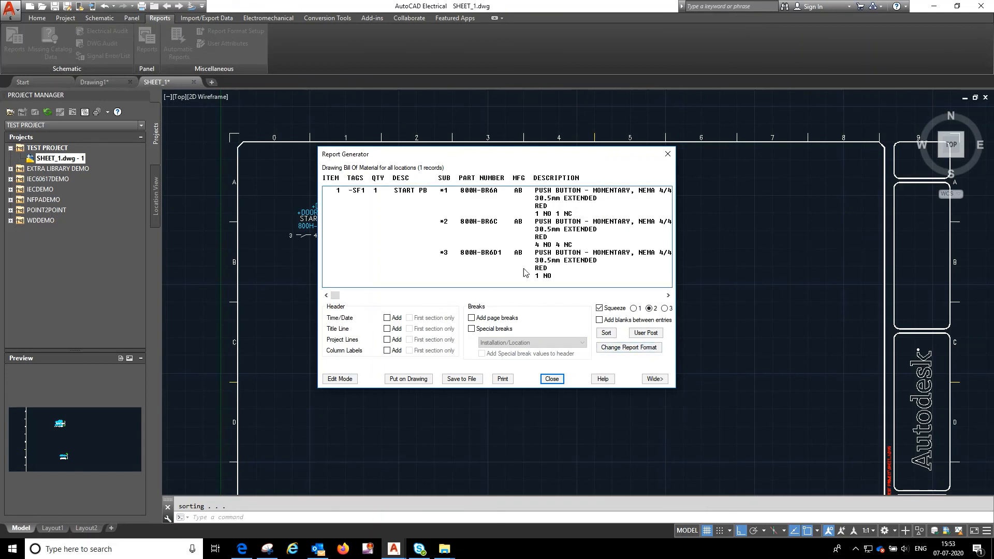
{"action": "left_click", "coordinate": [633, 350]}
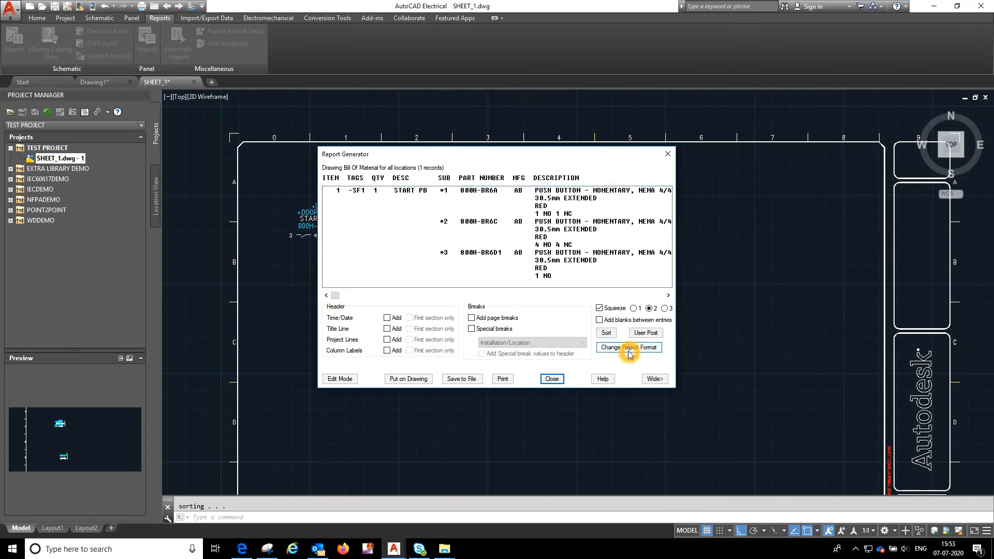
{"action": "left_click", "coordinate": [465, 382]}
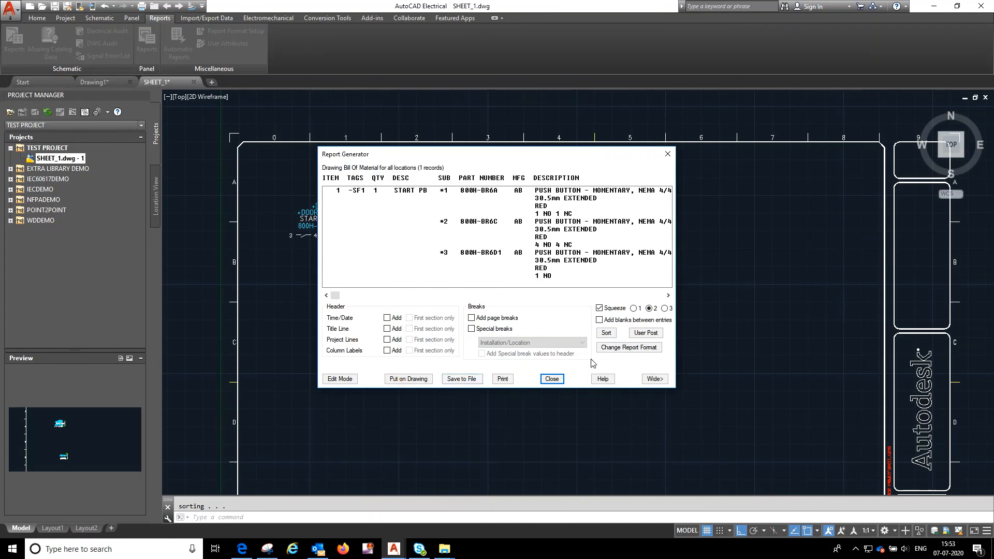
{"action": "left_click", "coordinate": [458, 380]}
{"action": "left_click", "coordinate": [640, 287]}
{"action": "left_click", "coordinate": [601, 293]}
Place the bill of material as a new table beside the START PB symbol using the ACE-TS-METRIC table style, and close the report generator.
{"action": "left_click", "coordinate": [408, 379]}
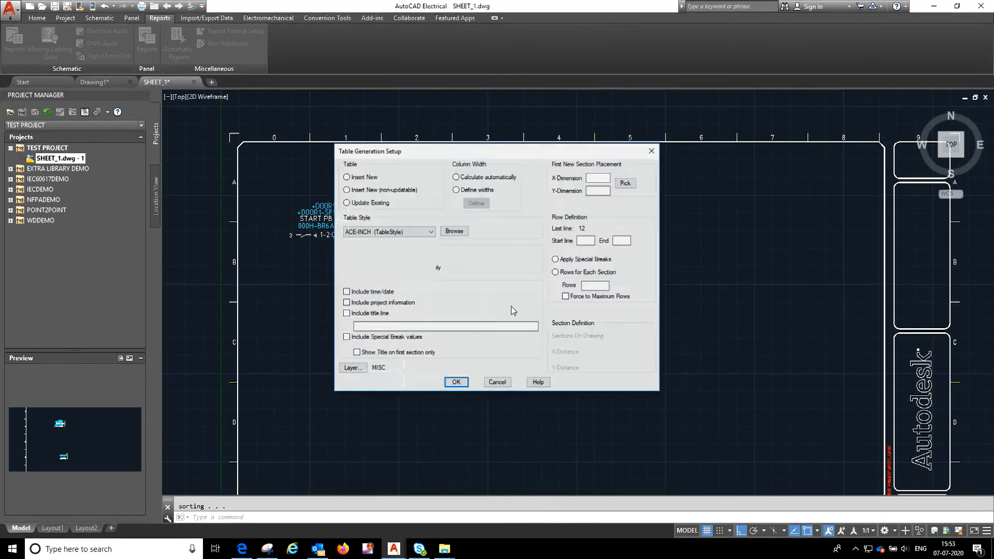
{"action": "left_click", "coordinate": [388, 232]}
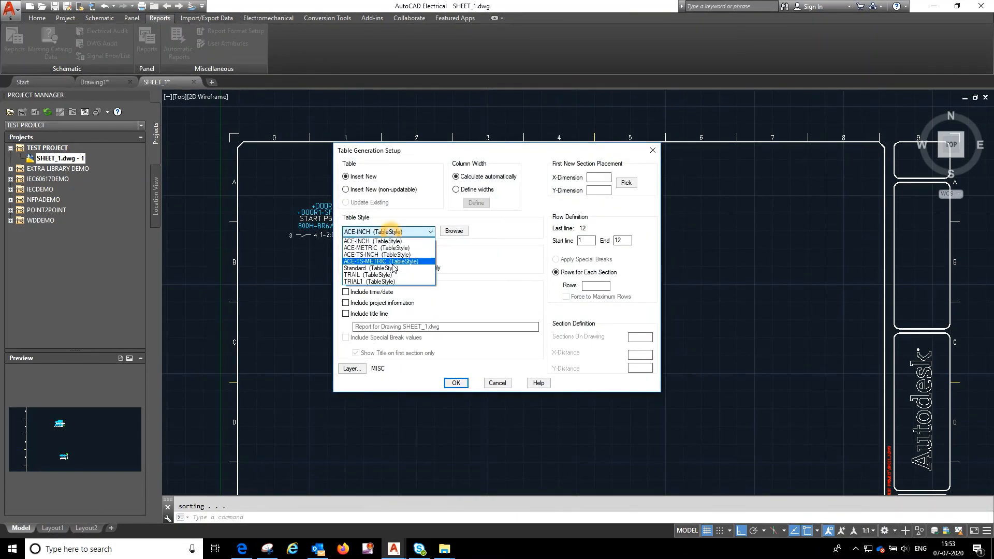
{"action": "left_click", "coordinate": [383, 259]}
{"action": "left_click", "coordinate": [455, 383]}
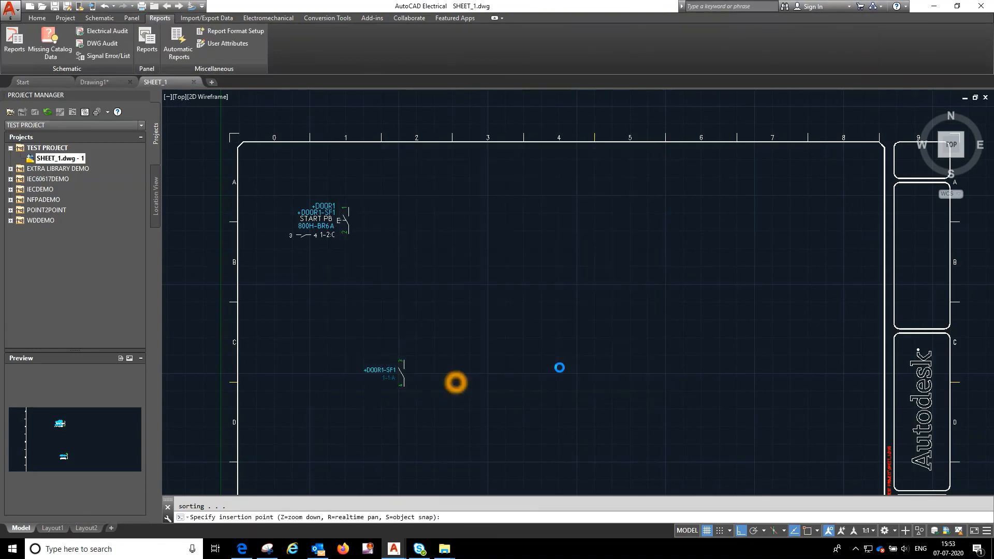
{"action": "left_click", "coordinate": [456, 232]}
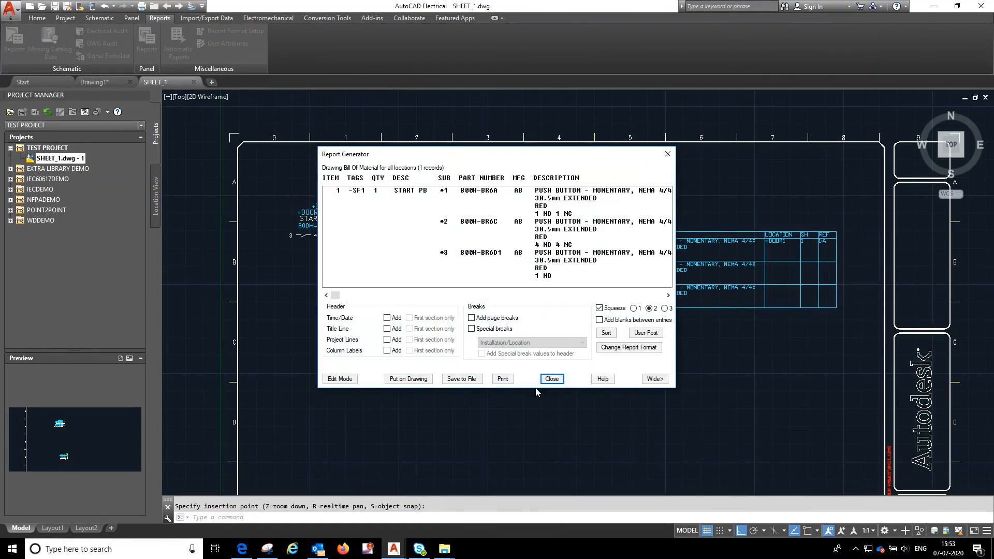
{"action": "left_click", "coordinate": [551, 379]}
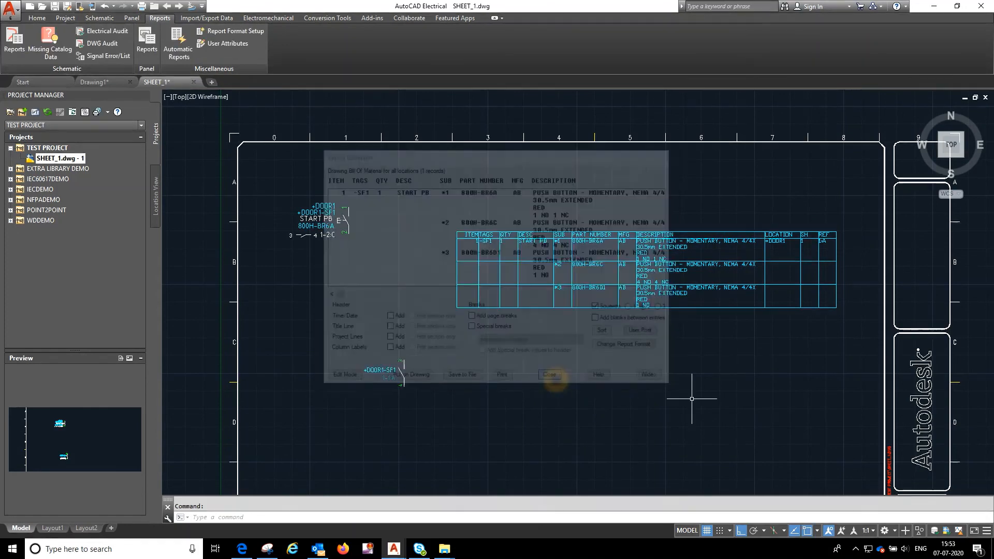
{"action": "left_click", "coordinate": [778, 384]}
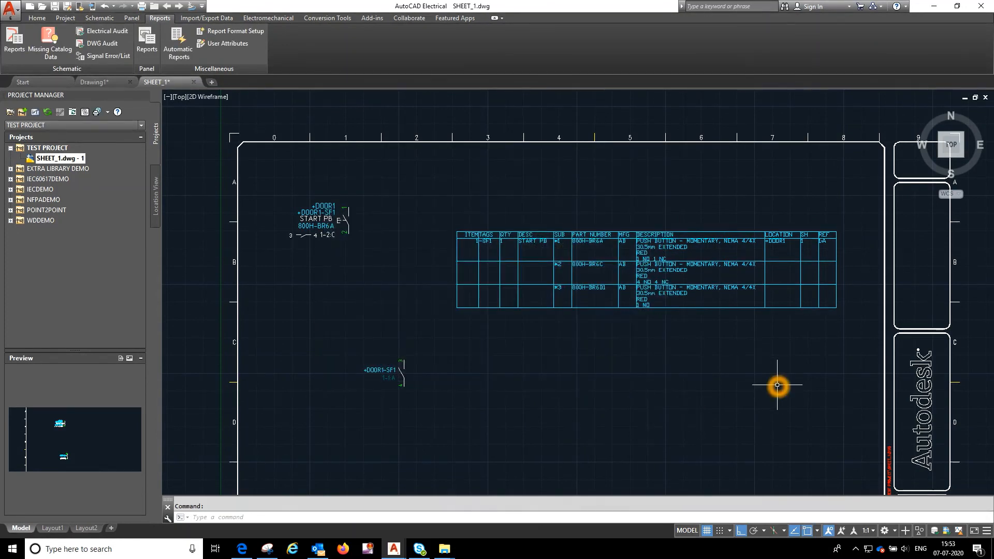
{"action": "left_click", "coordinate": [693, 331]}
{"action": "scroll", "coordinate": [440, 248], "scroll_direction": "down", "scroll_amount": 8}
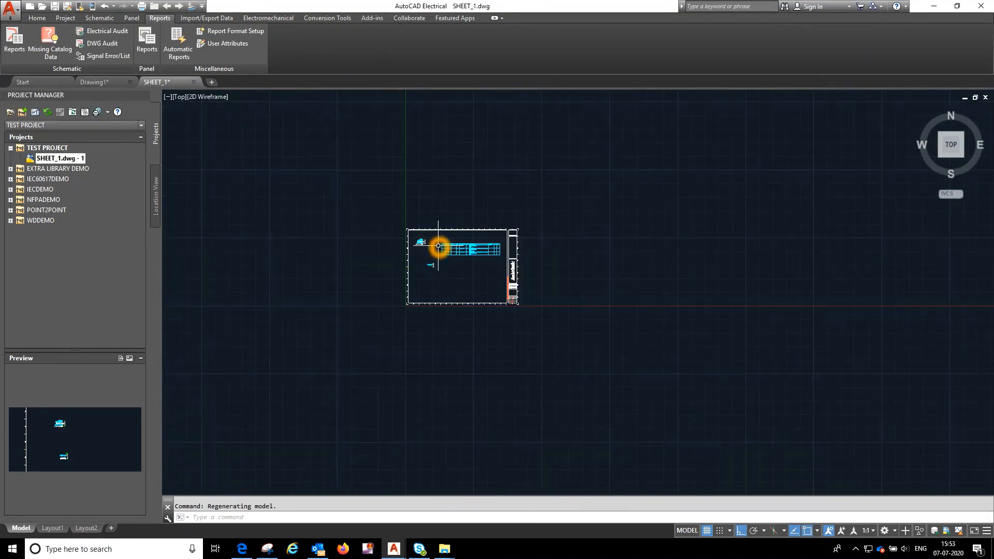
{"action": "scroll", "coordinate": [382, 222], "scroll_direction": "up", "scroll_amount": 8}
{"action": "scroll", "coordinate": [344, 246], "scroll_direction": "down", "scroll_amount": 4}
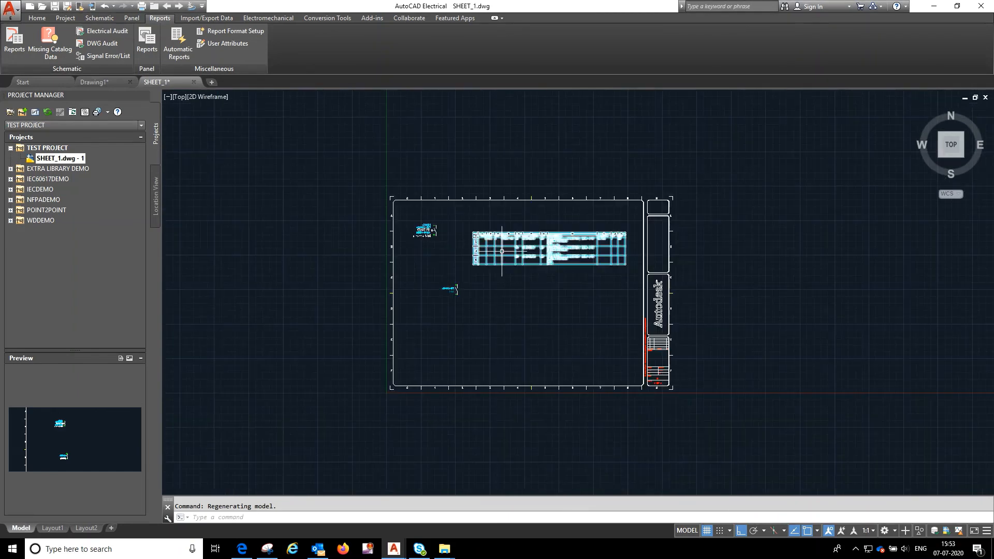
{"action": "left_click", "coordinate": [548, 275]}
{"action": "scroll", "coordinate": [429, 250], "scroll_direction": "up", "scroll_amount": 2}
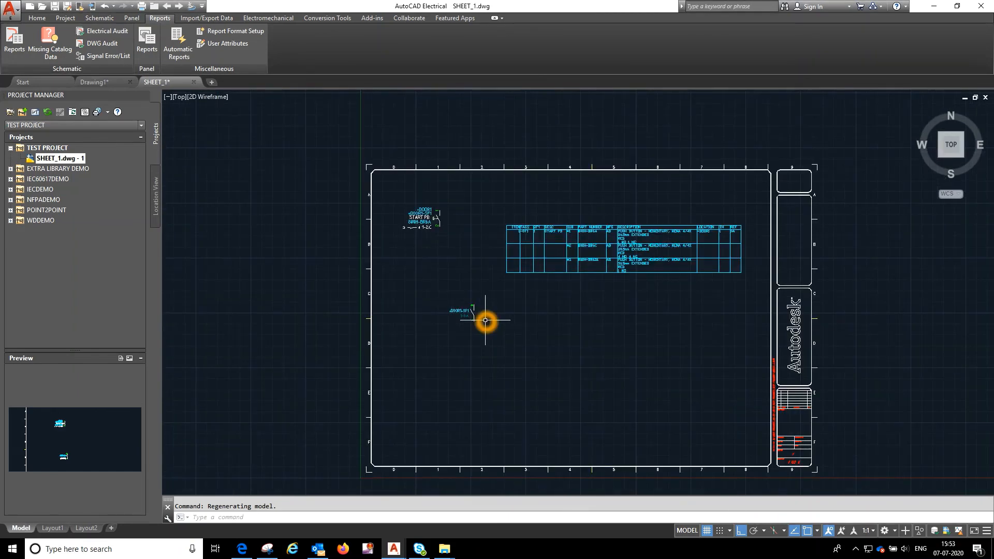
{"action": "left_click", "coordinate": [675, 291]}
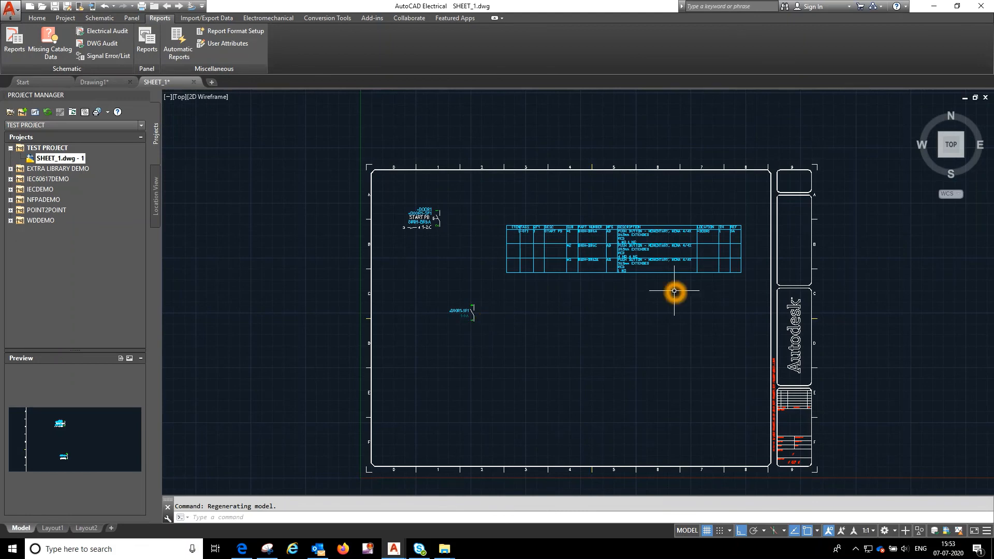
{"action": "left_click", "coordinate": [656, 341]}
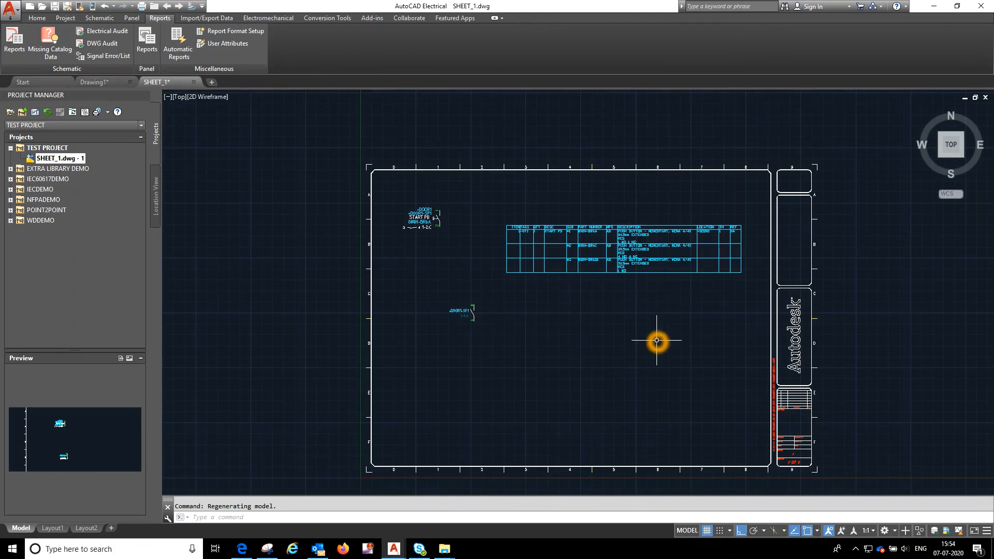
{"action": "left_click", "coordinate": [574, 310]}
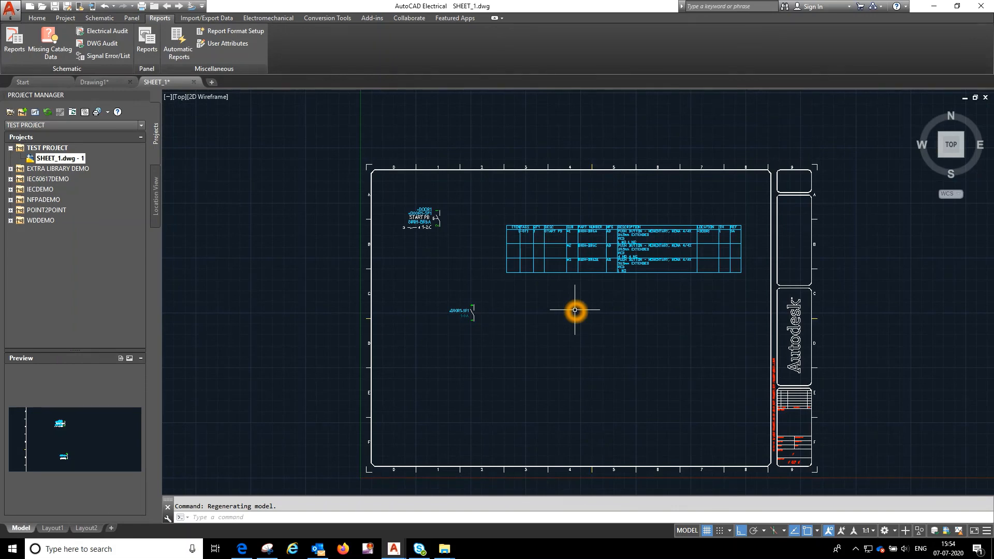
{"action": "left_click", "coordinate": [501, 206]}
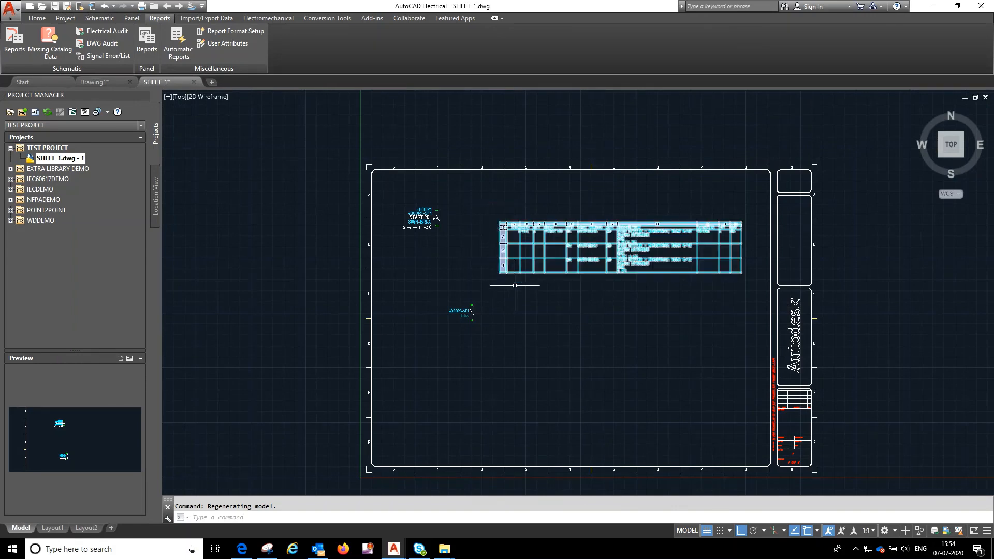
{"action": "left_click", "coordinate": [484, 250]}
{"action": "left_click", "coordinate": [512, 290]}
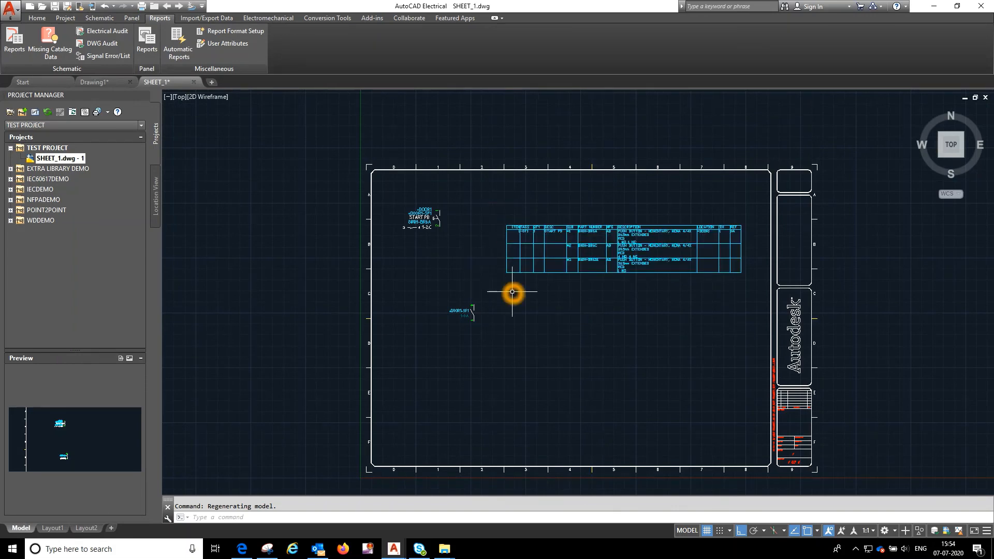
{"action": "left_click", "coordinate": [595, 336]}
{"action": "left_click", "coordinate": [567, 316]}
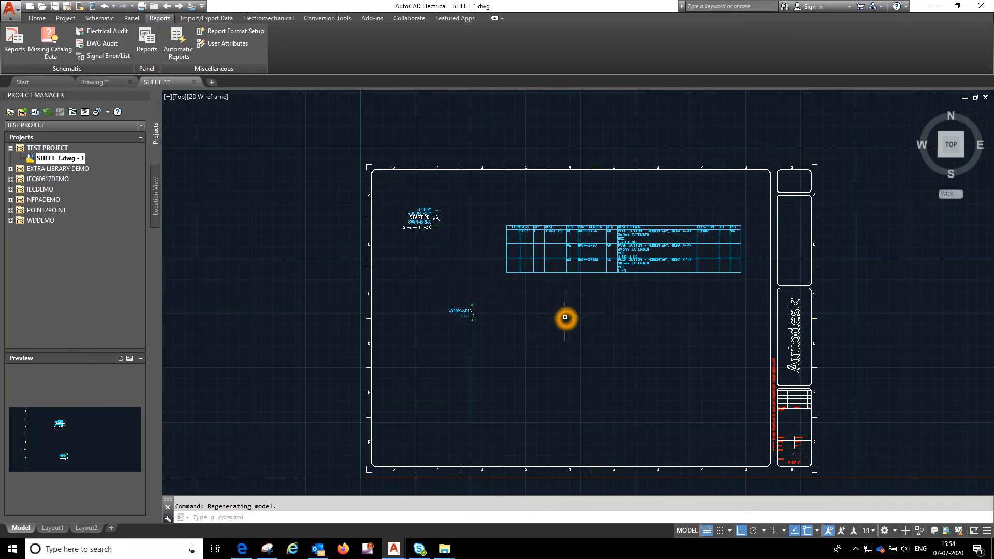
{"action": "left_click", "coordinate": [539, 323]}
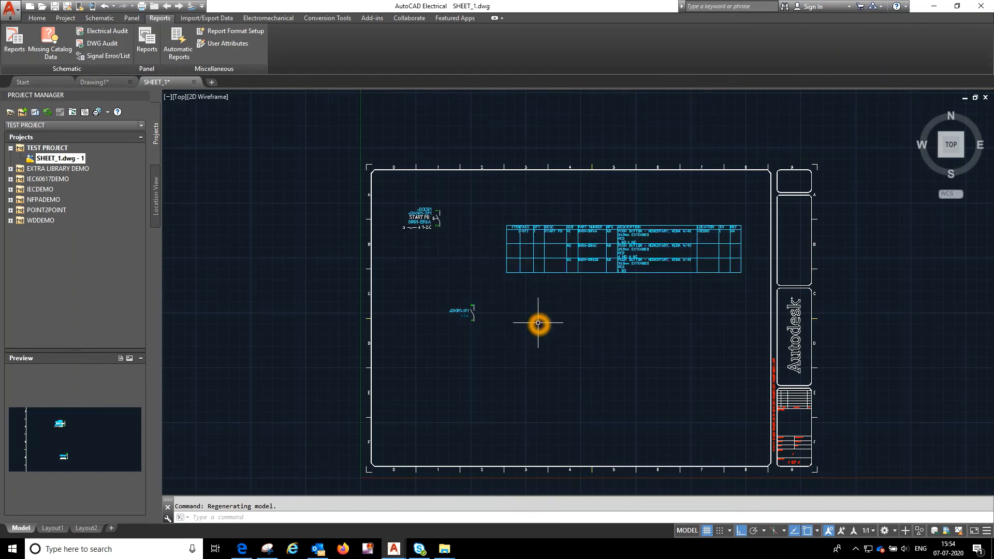